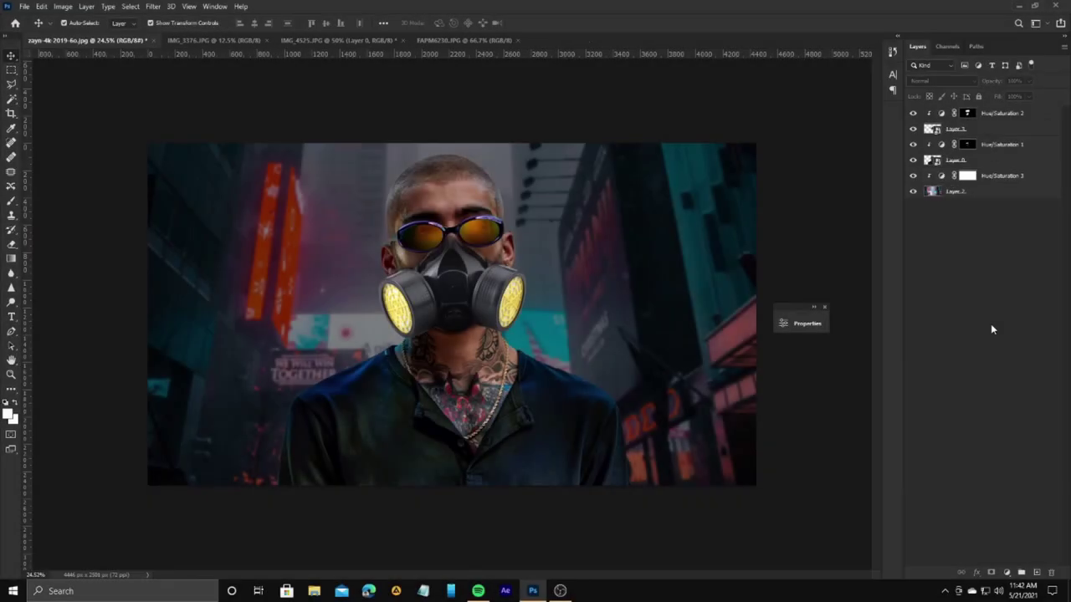
# Step: Switch to the FAPM6230.JPG document with the orange radial glow on black
pyautogui.click(455, 41)
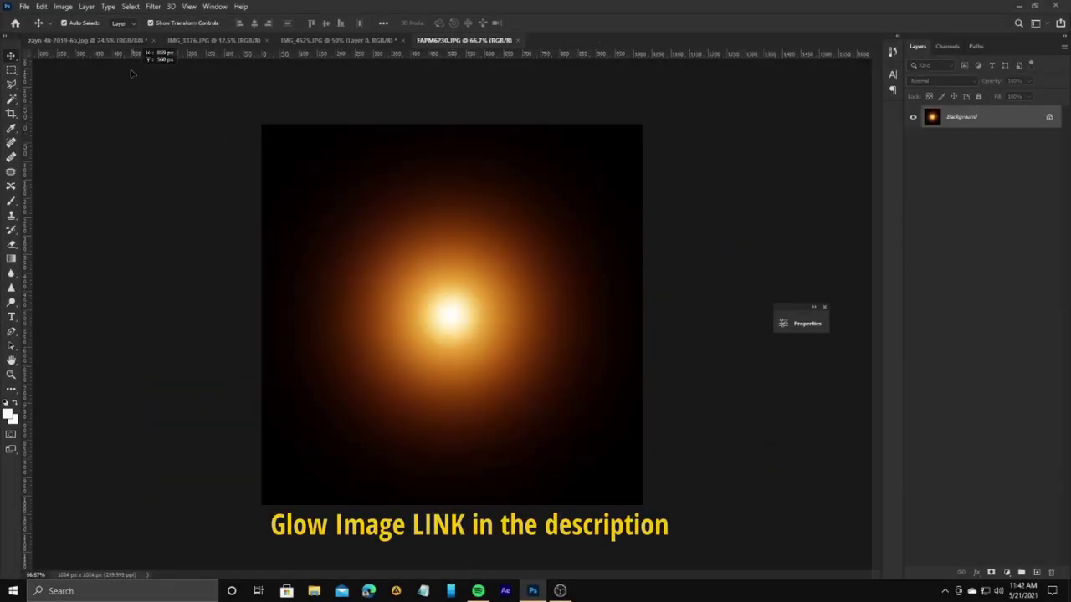
# Step: Place the glow enlarged in Screen mode, below the man's layer, lower on the right
pyautogui.moveTo(131, 74); pyautogui.dragTo(468, 284)
pyautogui.moveTo(550, 358); pyautogui.dragTo(795, 314)
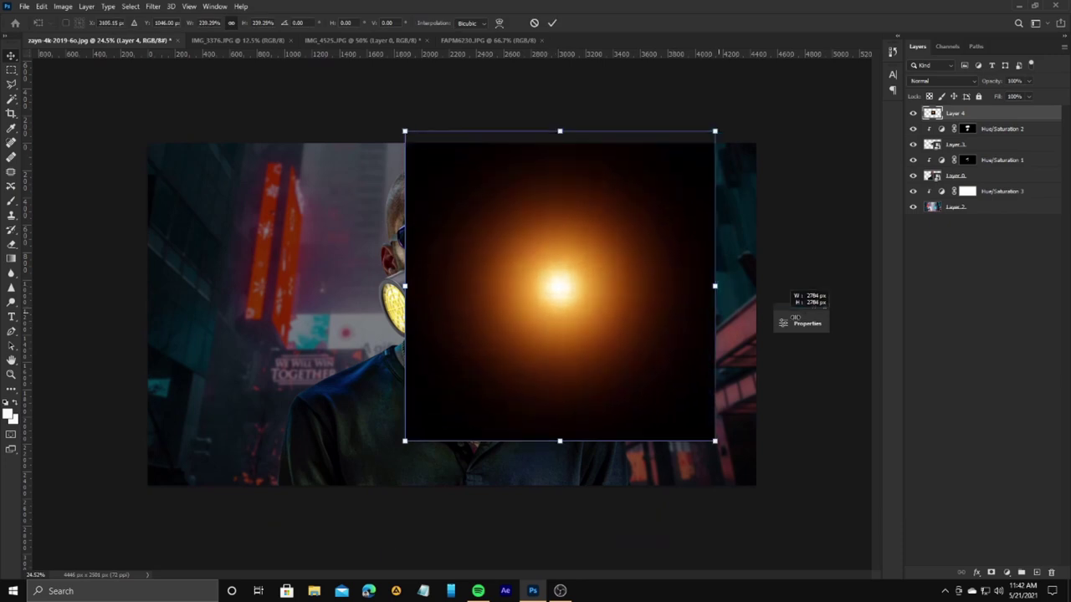
pyautogui.press('Return')
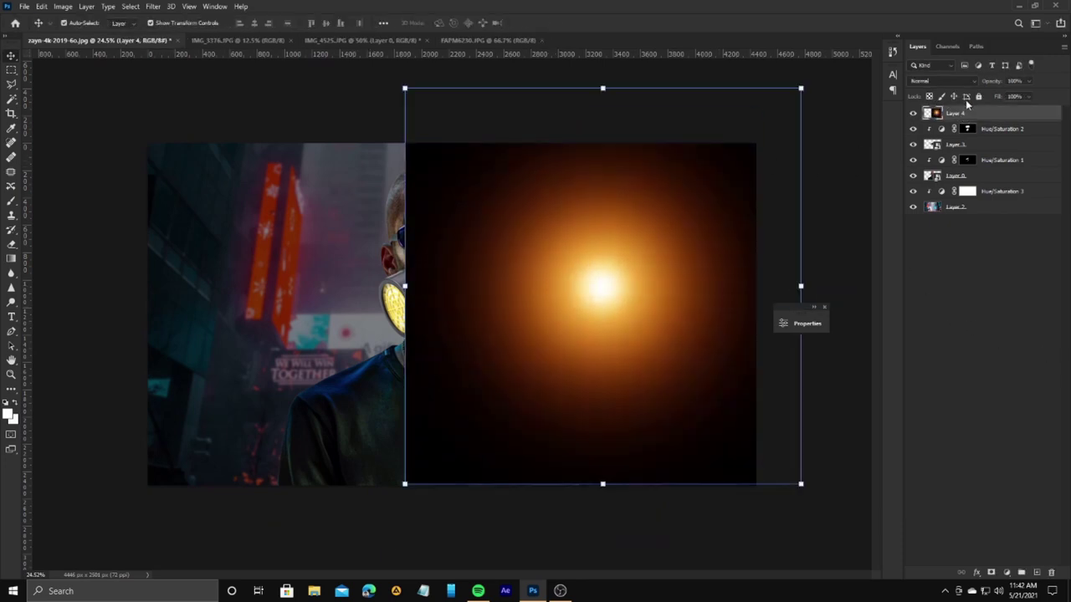
pyautogui.click(944, 81)
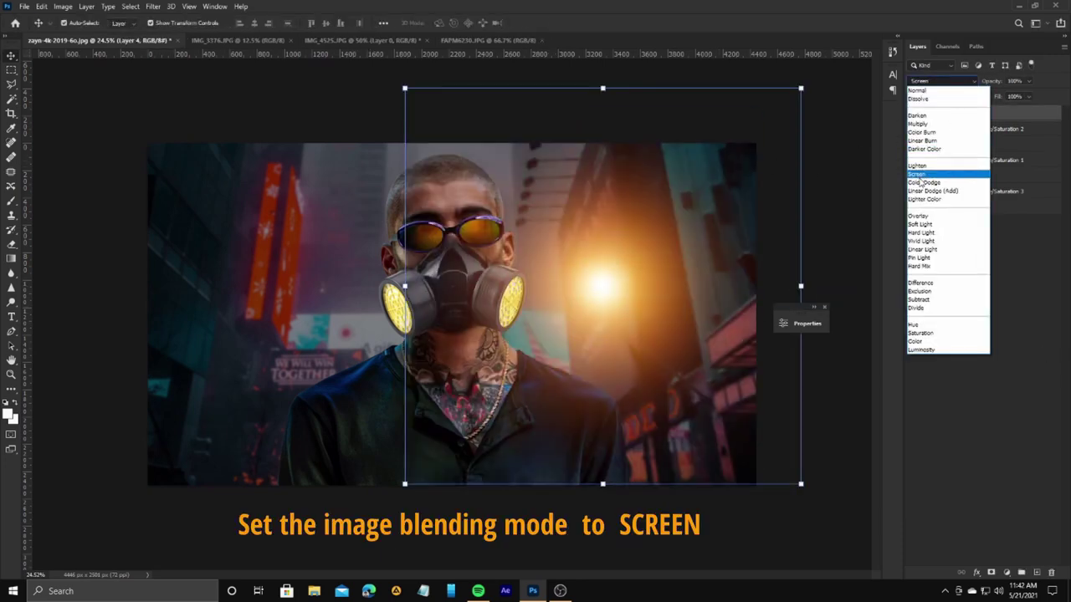
pyautogui.click(920, 175)
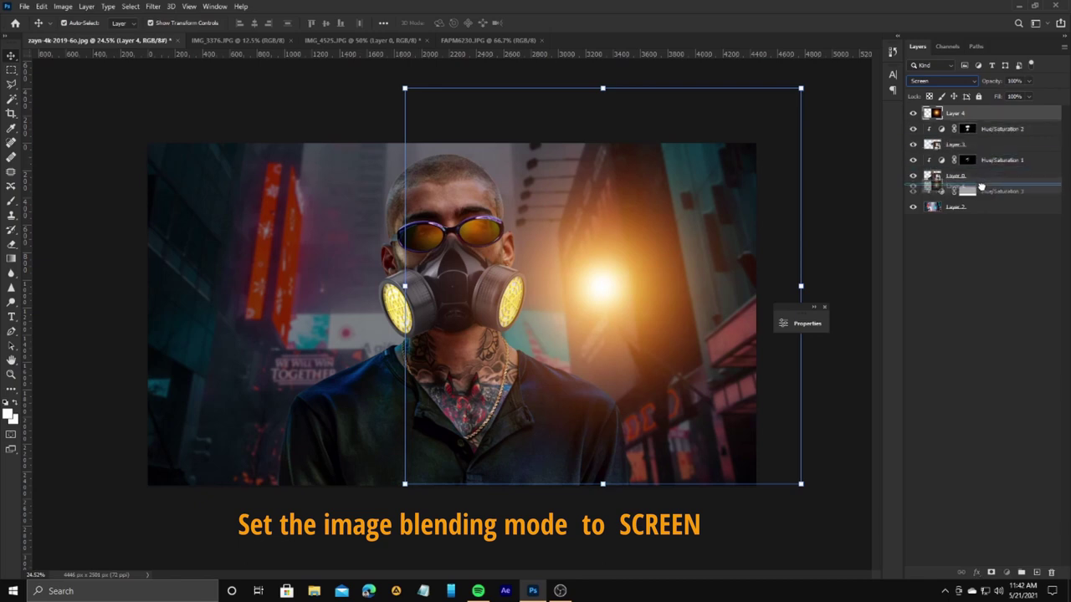
pyautogui.moveTo(988, 116); pyautogui.dragTo(963, 184)
pyautogui.moveTo(616, 293); pyautogui.dragTo(617, 378)
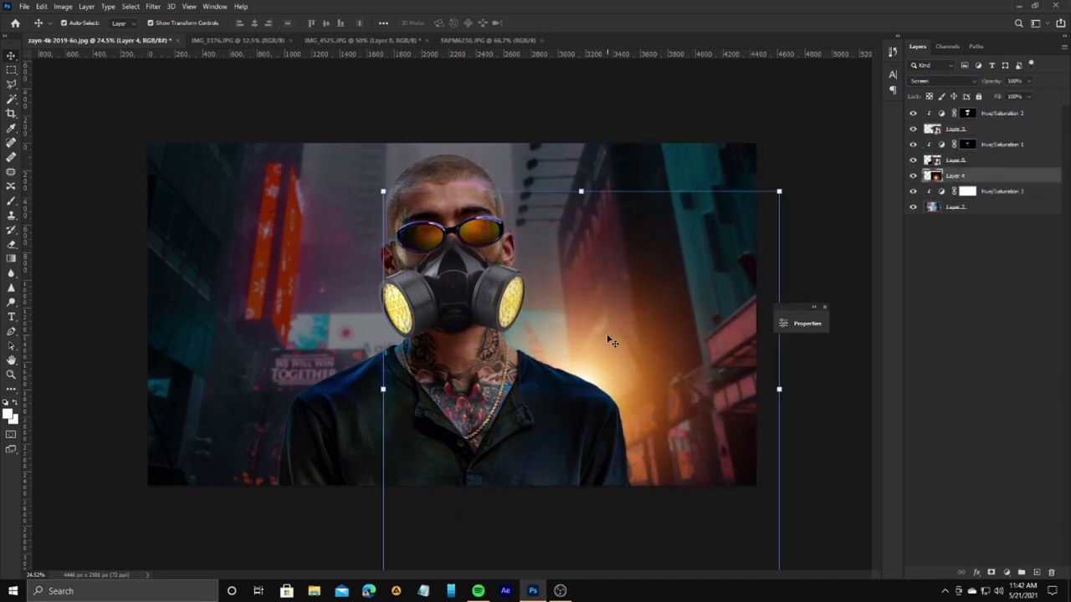
# Step: Duplicate the orange glow layer and move the copy to the man's lower left
pyautogui.hotkey('ctrl', 'j')
pyautogui.moveTo(615, 335)
pyautogui.mouseDown()
pyautogui.moveTo(374, 369)
pyautogui.moveTo(391, 346)
pyautogui.mouseUp()
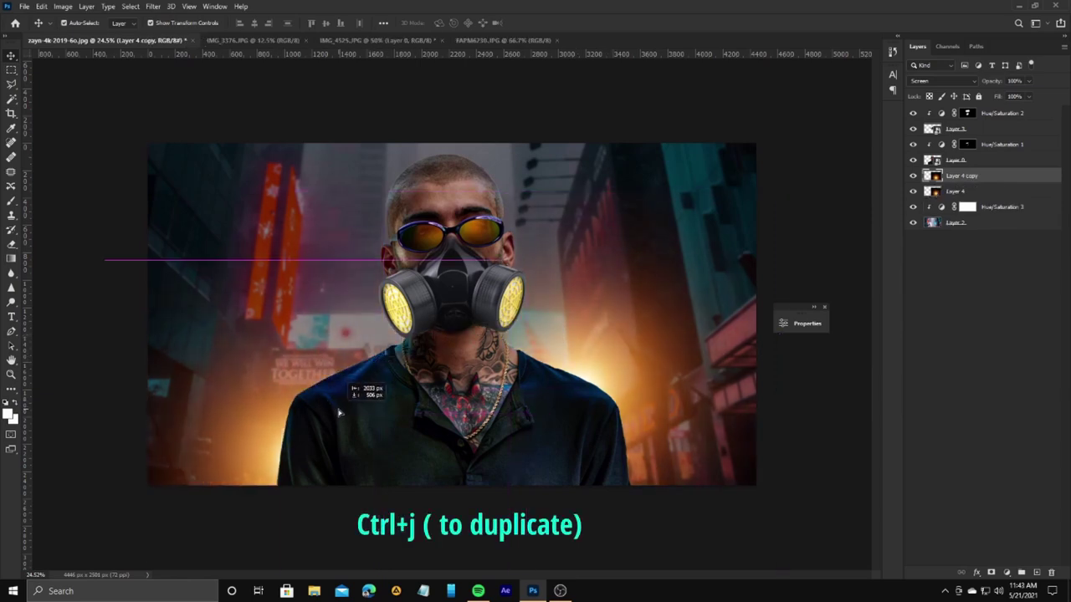
pyautogui.moveTo(390, 347); pyautogui.dragTo(361, 382)
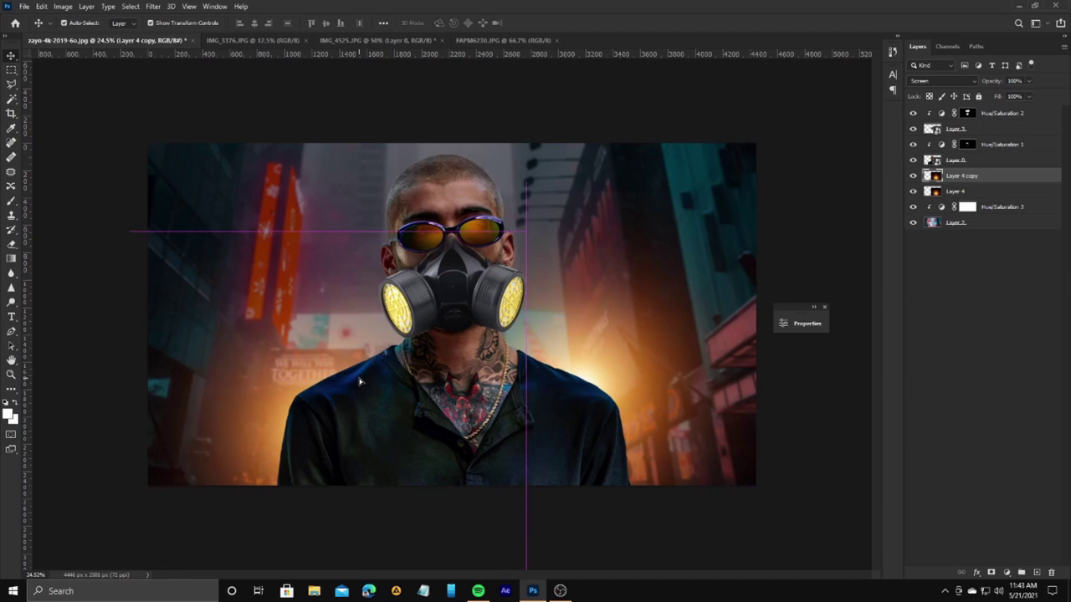
pyautogui.click(987, 322)
pyautogui.click(993, 177)
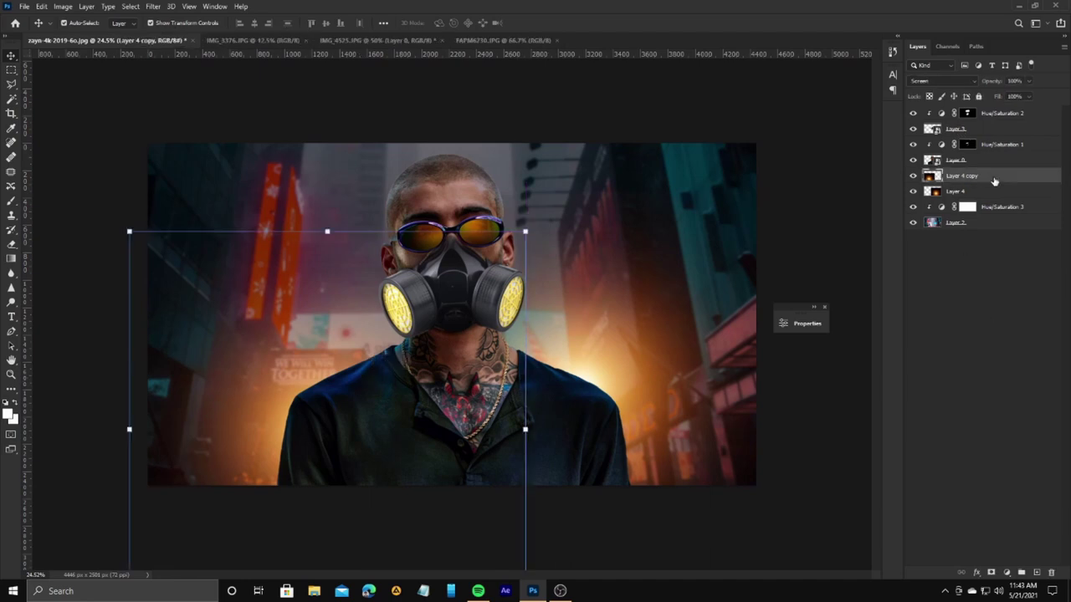
pyautogui.click(1007, 573)
# Step: Add a Hue/Saturation adjustment shifting the left glow's hue to about +127, teal-green
pyautogui.click(1004, 465)
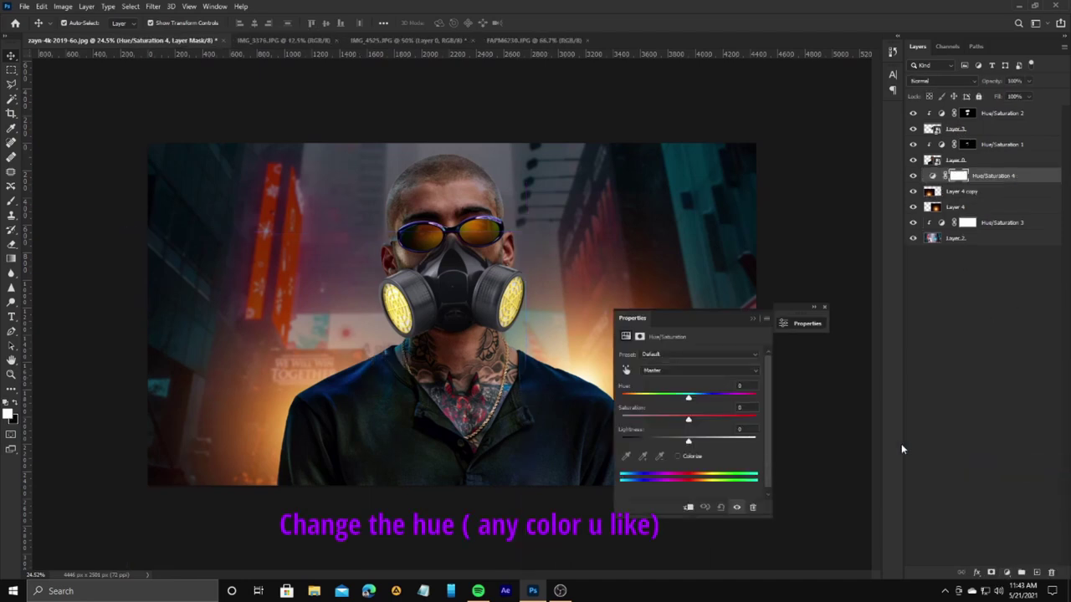
pyautogui.moveTo(687, 398)
pyautogui.mouseDown()
pyautogui.moveTo(660, 406)
pyautogui.moveTo(741, 409)
pyautogui.mouseUp()
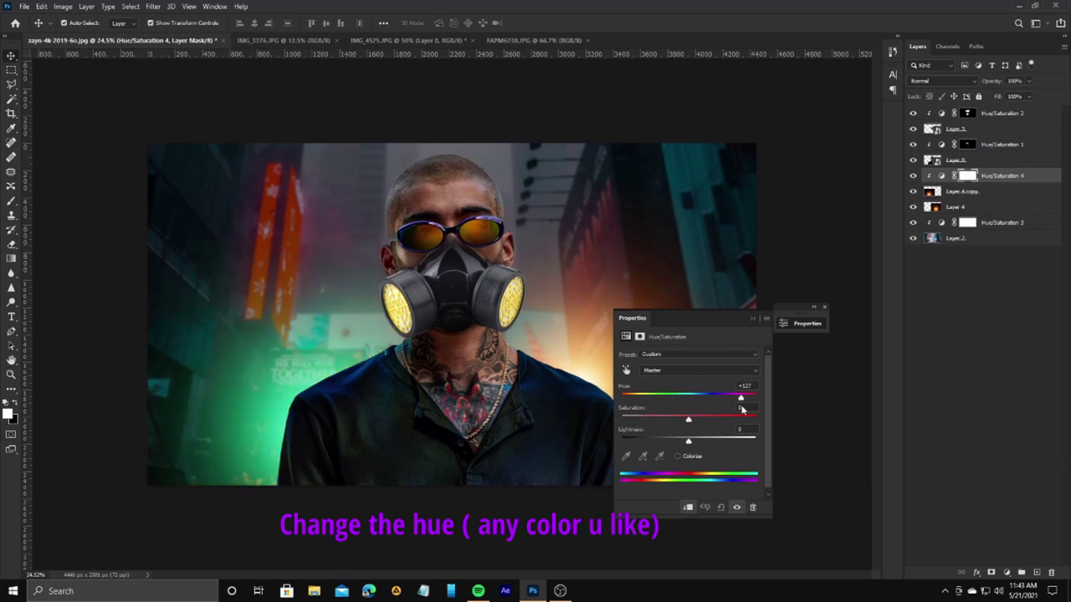
pyautogui.click(752, 318)
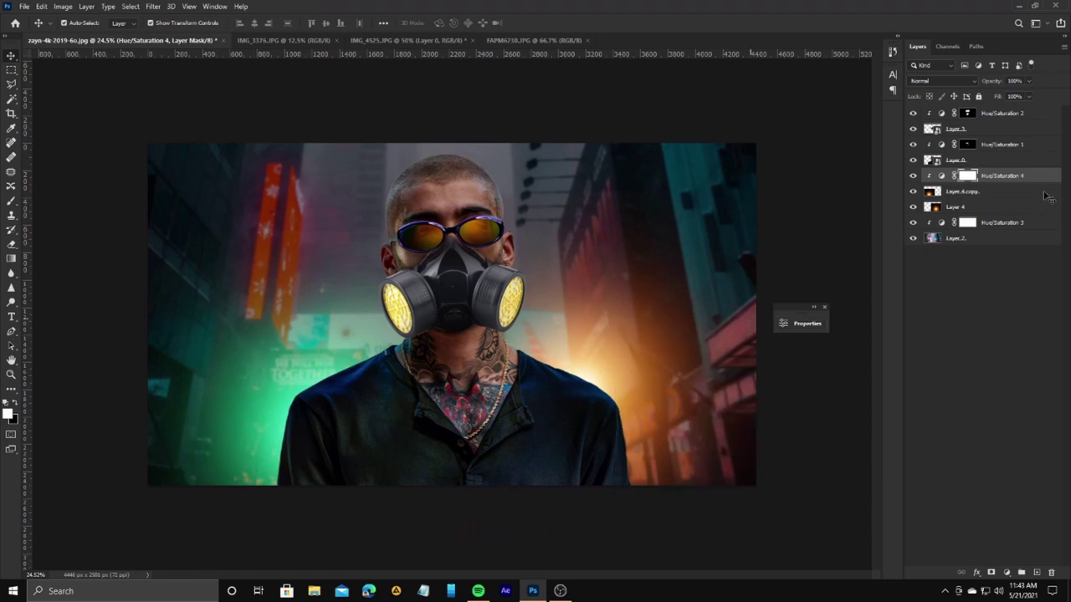
pyautogui.click(1010, 572)
pyautogui.click(1025, 378)
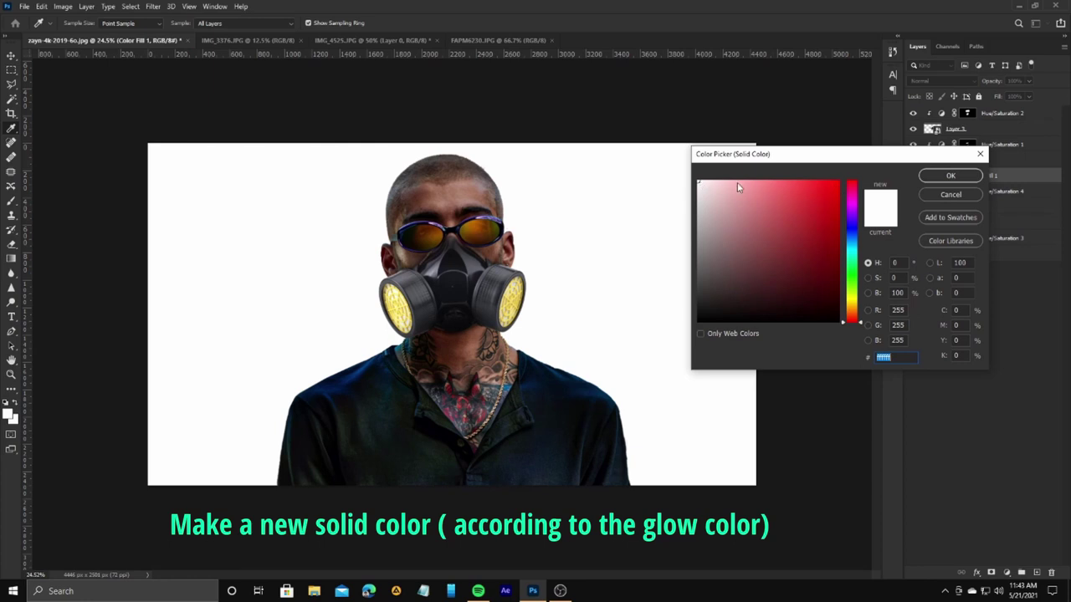
# Step: Give the new Solid Color fill hex 00ffba and set it to Screen blending
pyautogui.hotkey('ctrl', 'v')
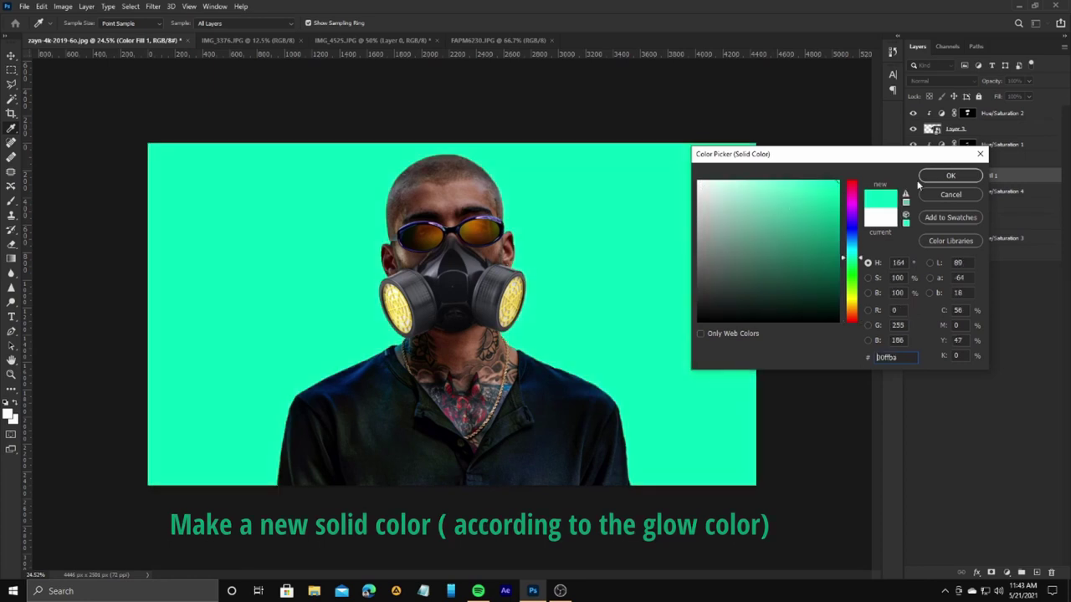
pyautogui.click(945, 175)
pyautogui.click(939, 80)
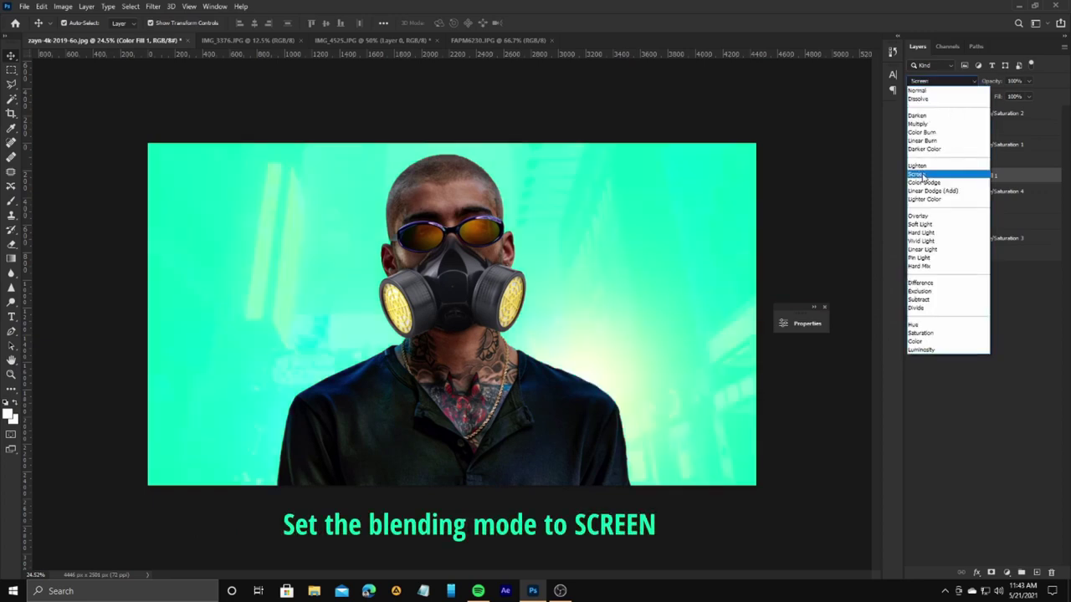
pyautogui.click(923, 175)
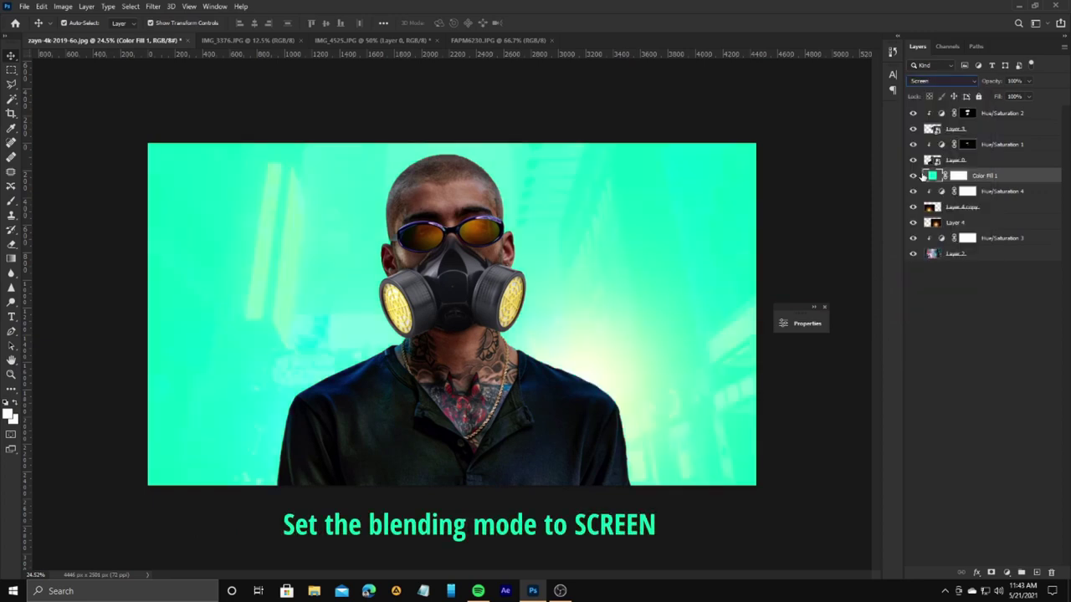
# Step: Split the Color Fill 1 Underlying Layer Blend If black slider to spare dark tones
pyautogui.doubleClick(1019, 183)
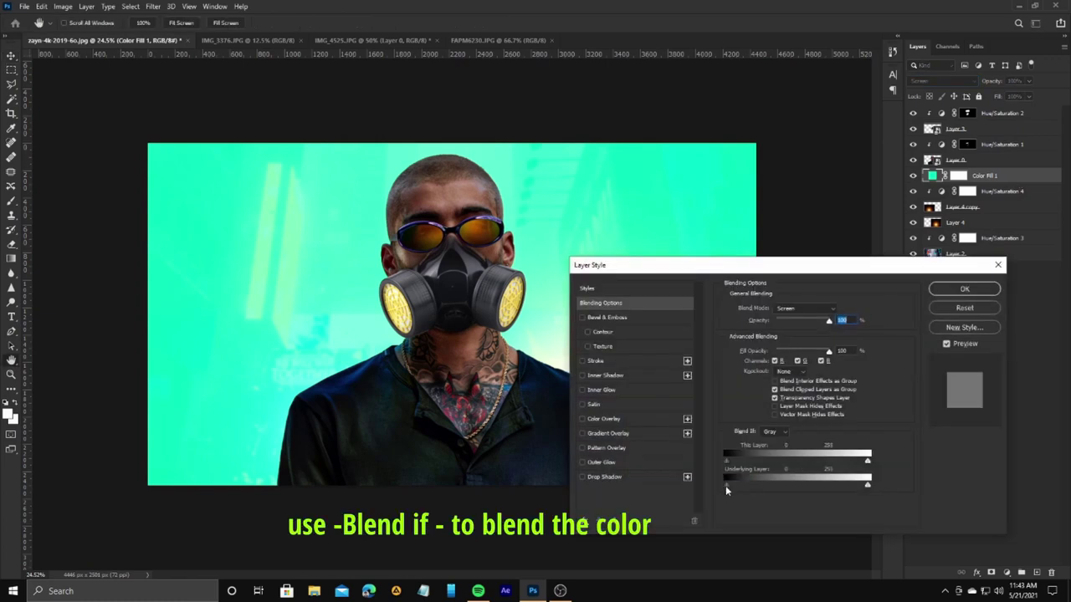
pyautogui.moveTo(726, 486); pyautogui.dragTo(793, 491)
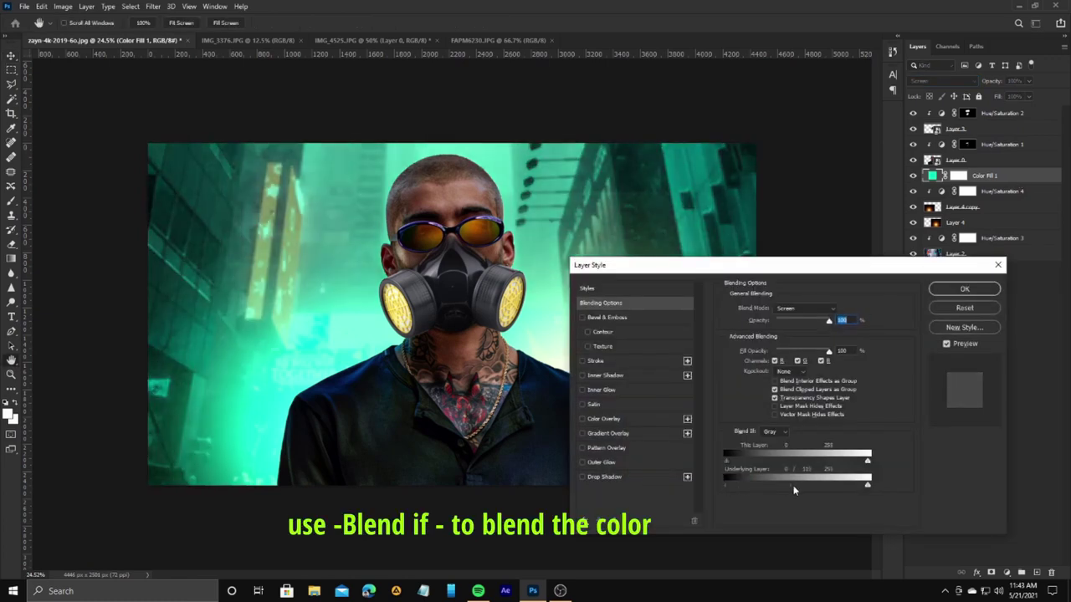
pyautogui.click(964, 289)
# Step: Invert the Color Fill 1 mask and brush teal glow back on the lower left
pyautogui.click(962, 176)
pyautogui.hotkey('ctrl', 'i')
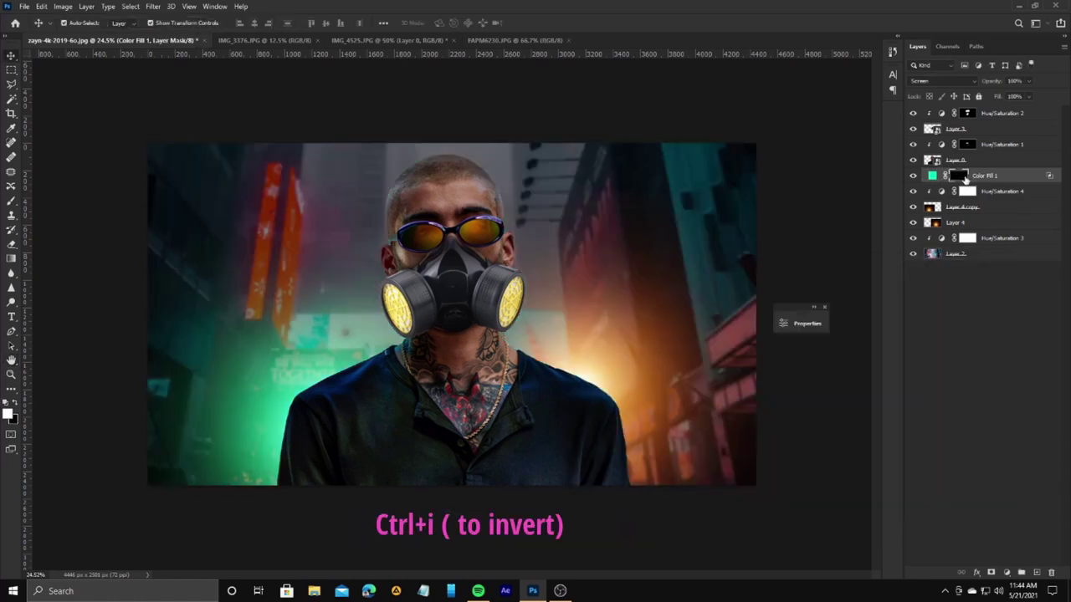
pyautogui.click(11, 200)
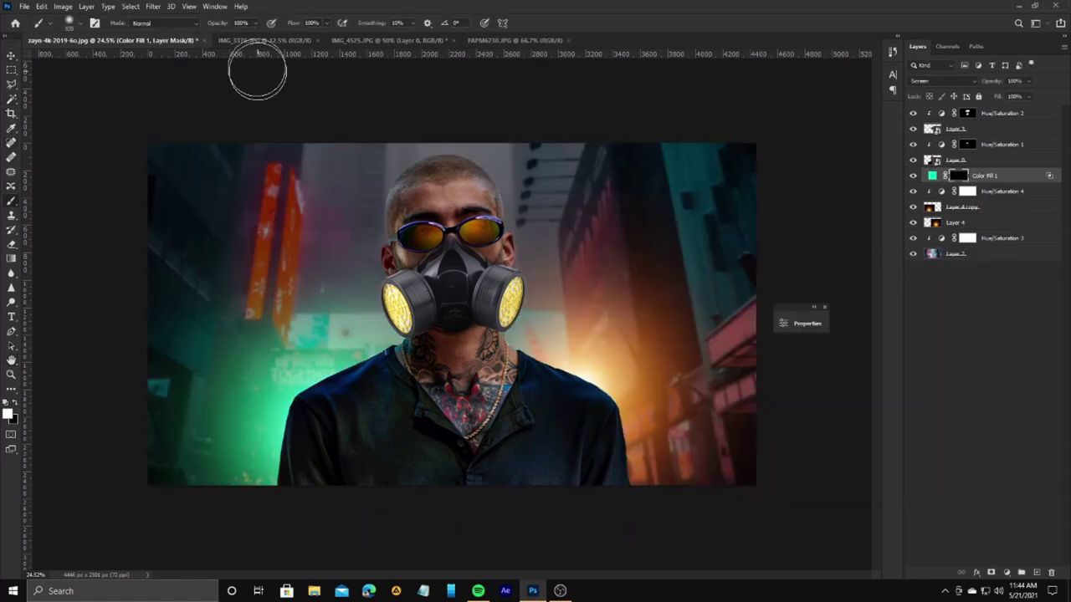
pyautogui.click(317, 327)
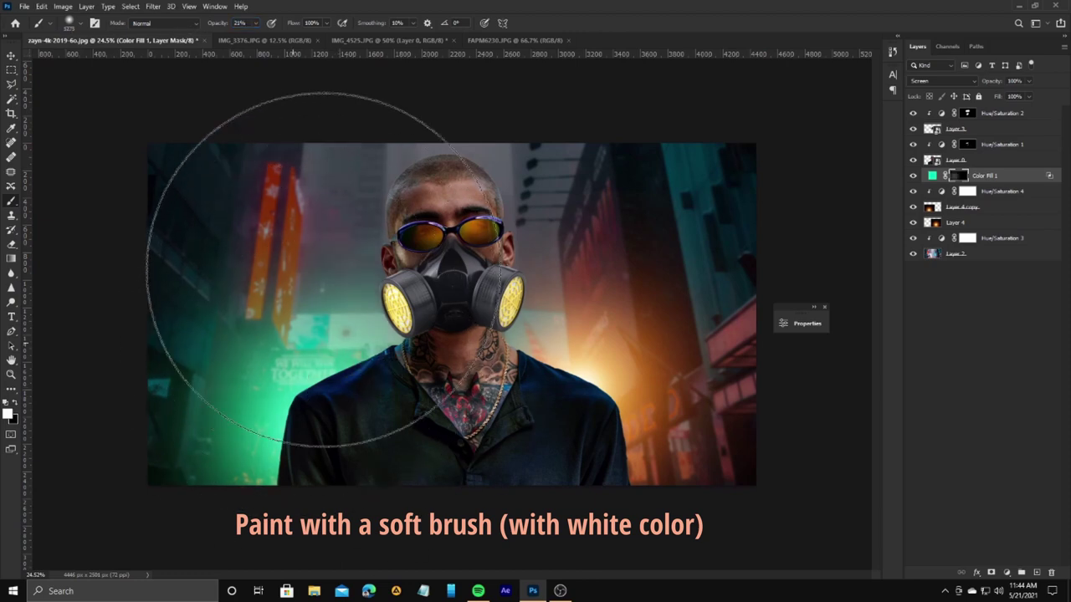
pyautogui.click(295, 253)
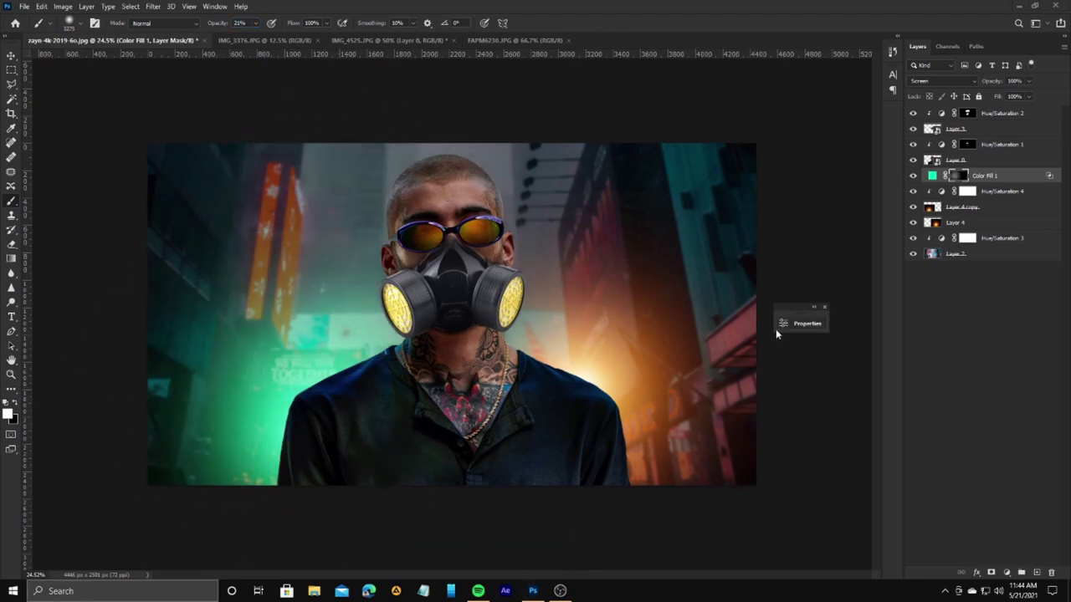
# Step: Open the new fill and adjustment layer menu for the next colour fill
pyautogui.click(1008, 573)
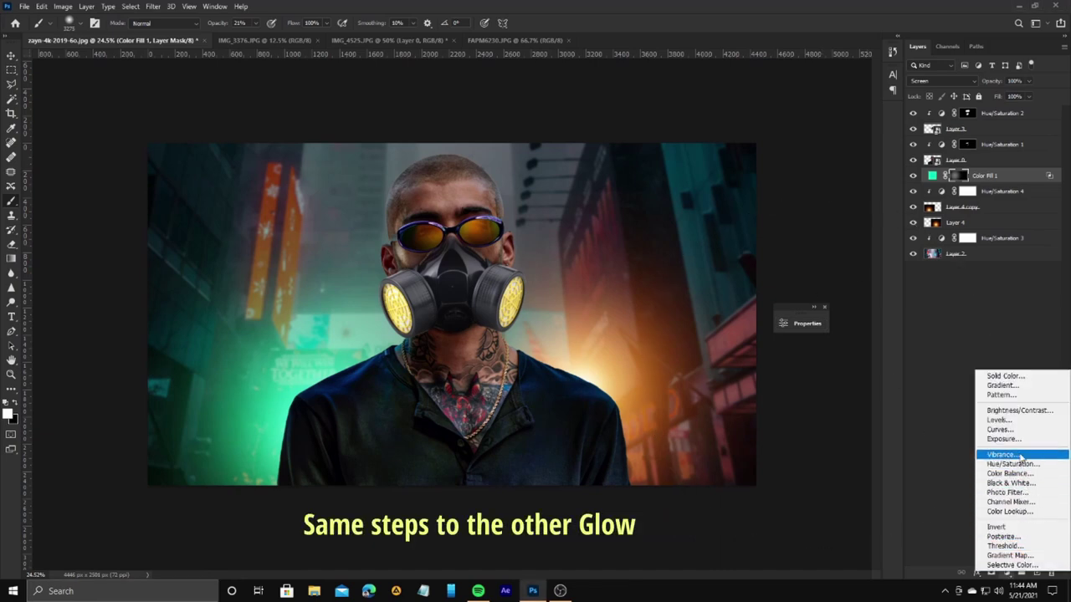
# Step: Add an orange-yellow f9ac07 Solid Color fill layer in Screen mode
pyautogui.click(1005, 376)
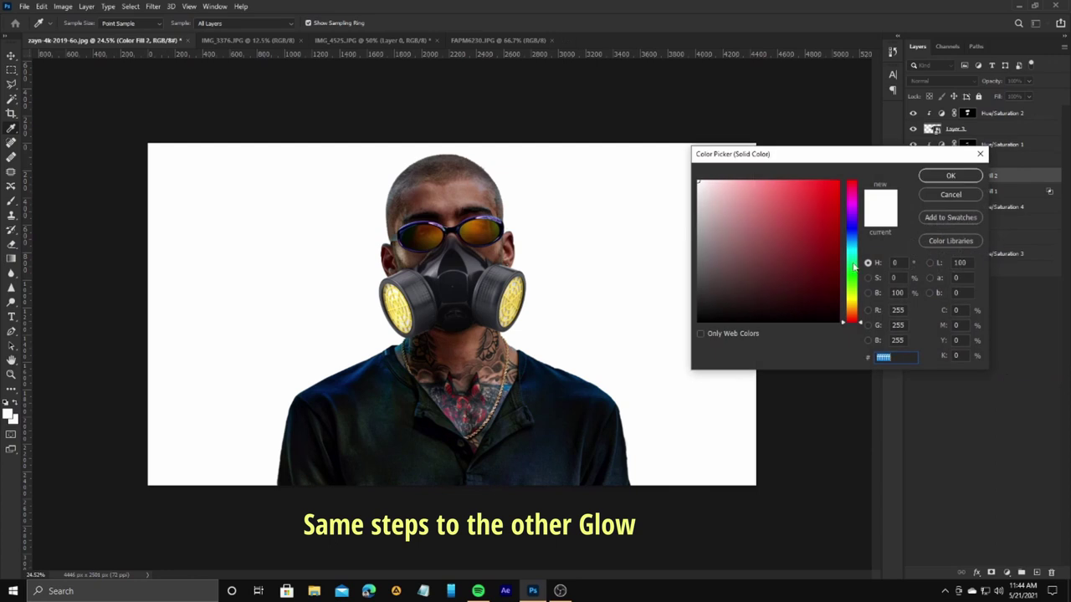
pyautogui.click(850, 308)
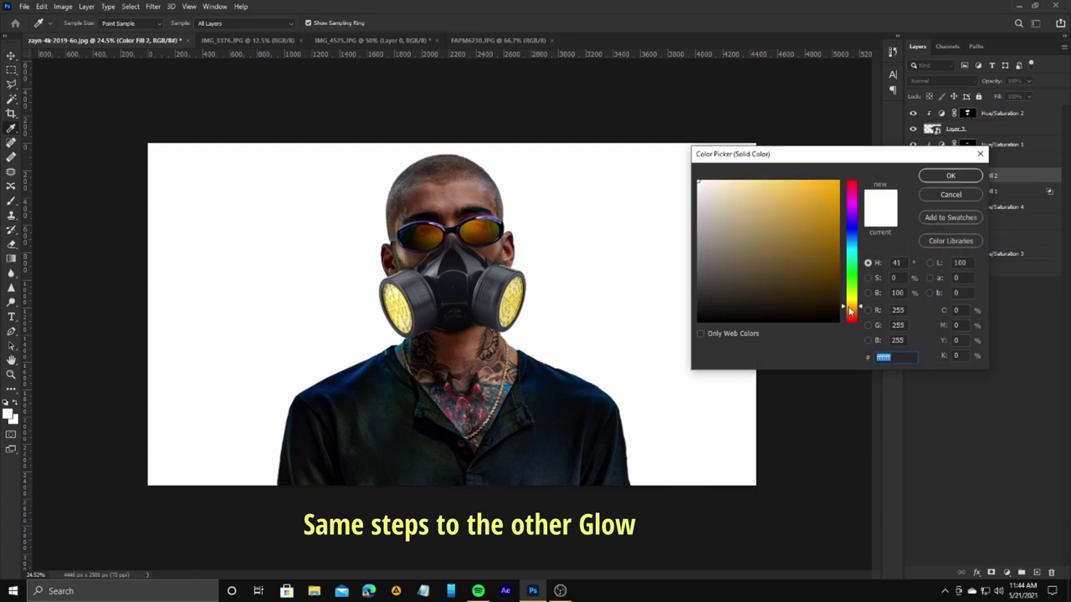
pyautogui.write('f9ac07')
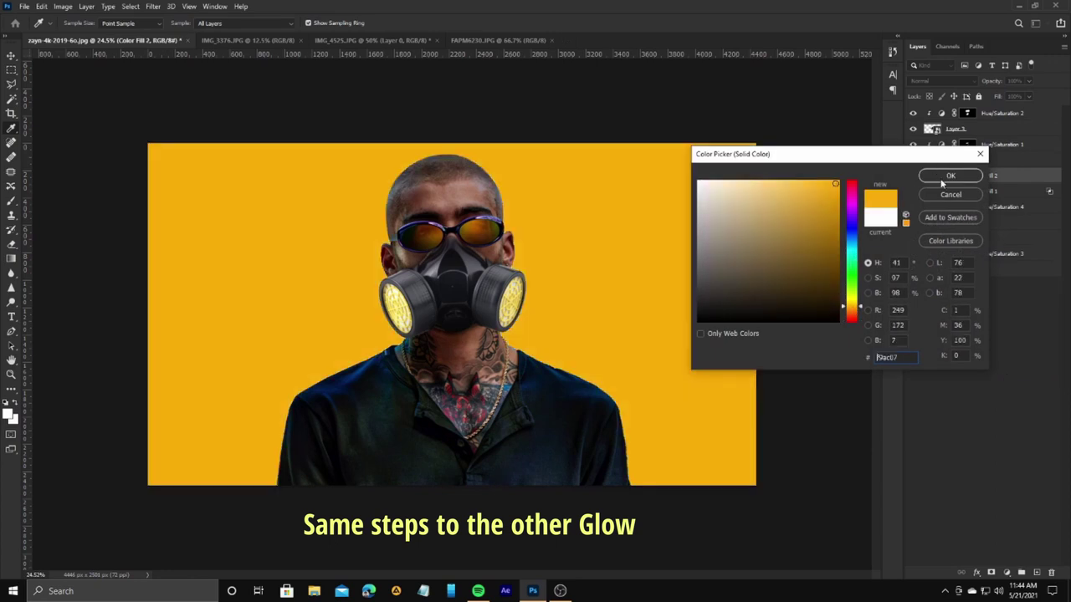
pyautogui.click(950, 176)
pyautogui.click(954, 81)
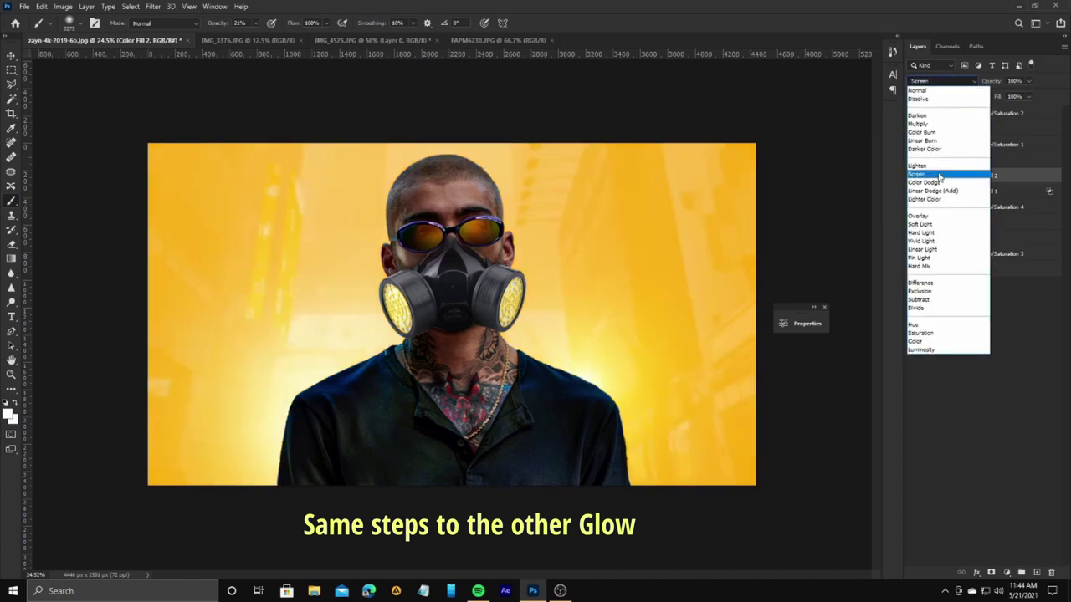
pyautogui.click(939, 174)
# Step: Blend If Color Fill 2 to 134, invert its mask, and paint orange right of the man
pyautogui.doubleClick(1021, 178)
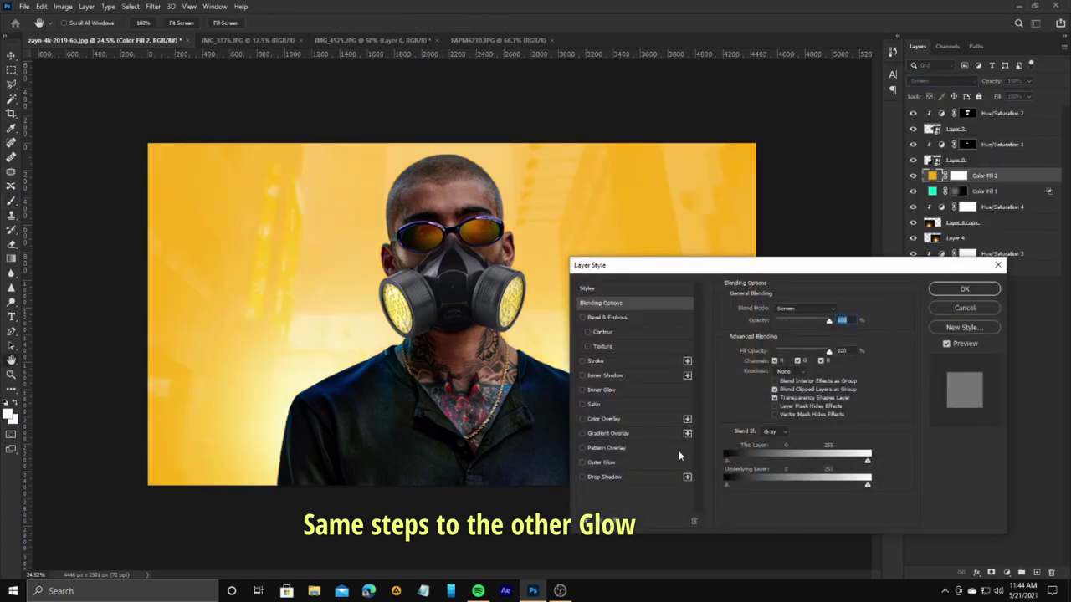
pyautogui.moveTo(730, 489); pyautogui.dragTo(790, 495)
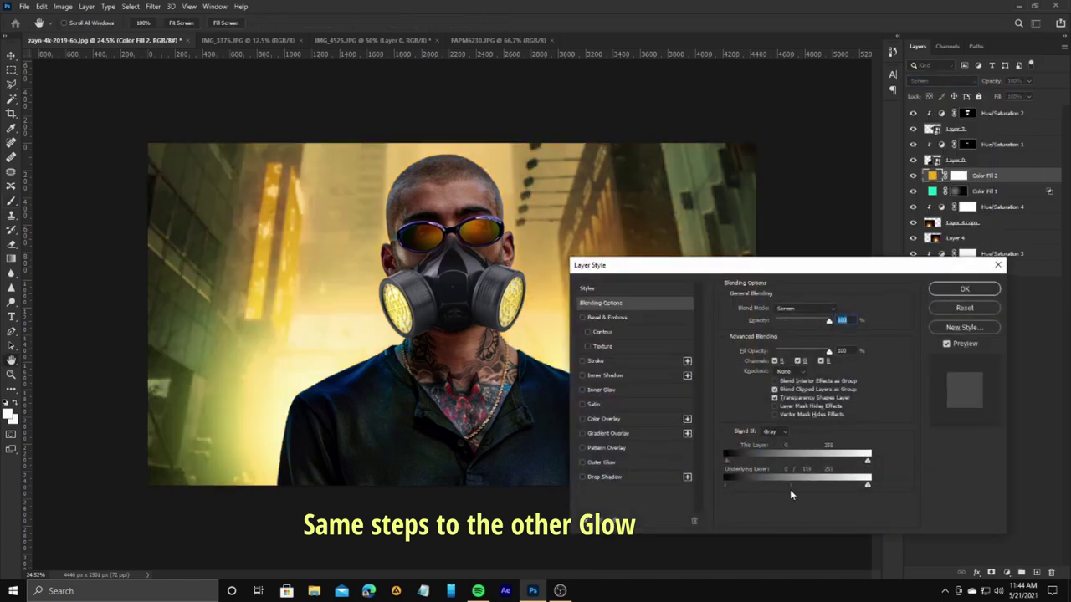
pyautogui.click(965, 289)
pyautogui.press('b')
pyautogui.click(958, 177)
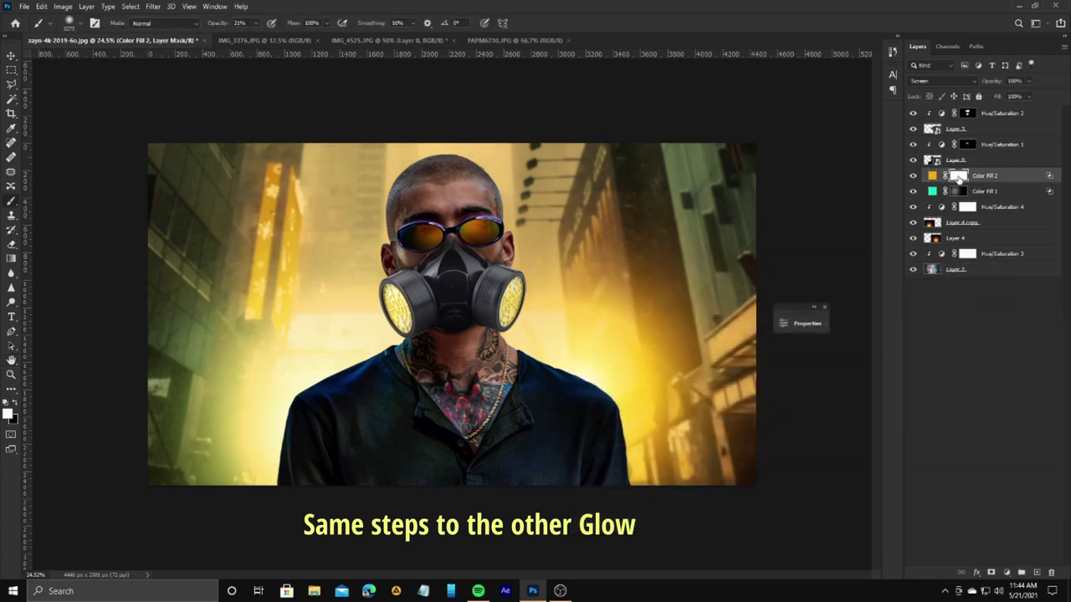
pyautogui.hotkey('ctrl', 'i')
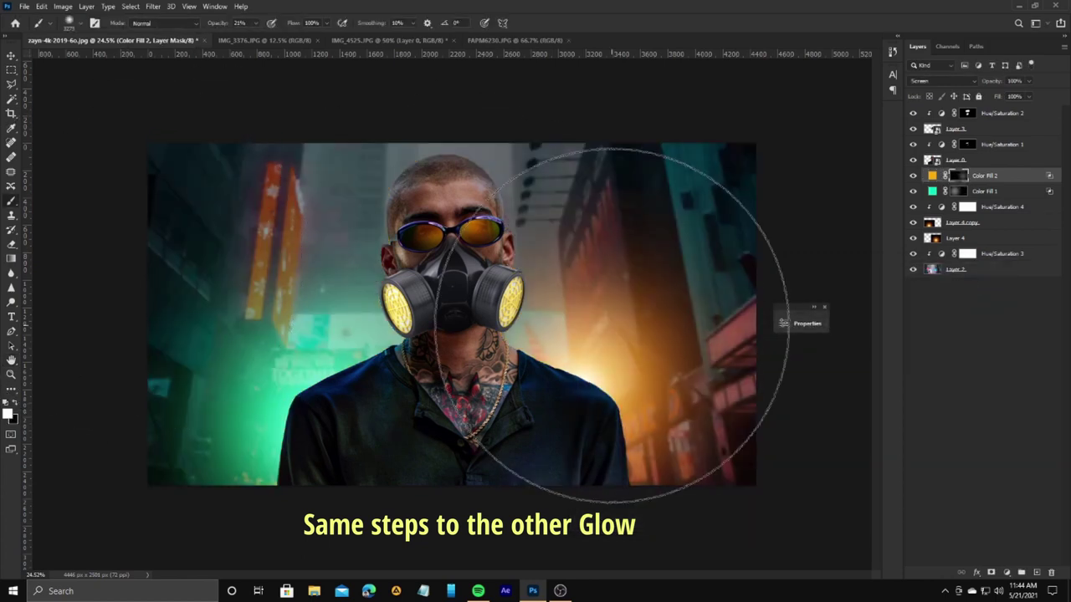
pyautogui.moveTo(605, 288)
pyautogui.mouseDown()
pyautogui.moveTo(550, 377)
pyautogui.moveTo(586, 442)
pyautogui.mouseUp()
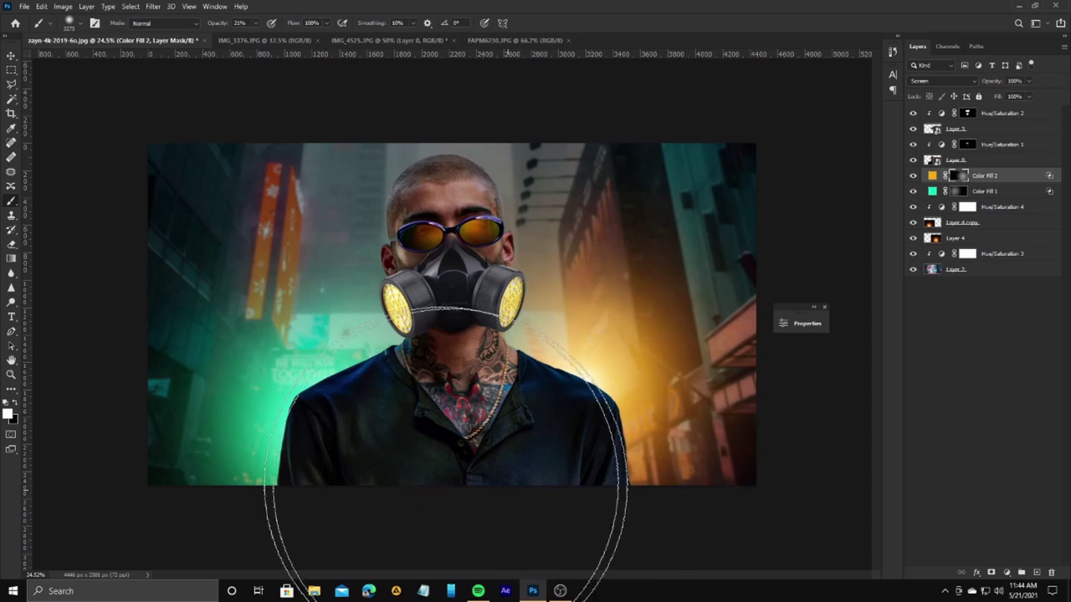
# Step: Brighten the left teal glow on Color Fill 1's mask, then add an empty Layer 5
pyautogui.click(963, 192)
pyautogui.click(275, 346)
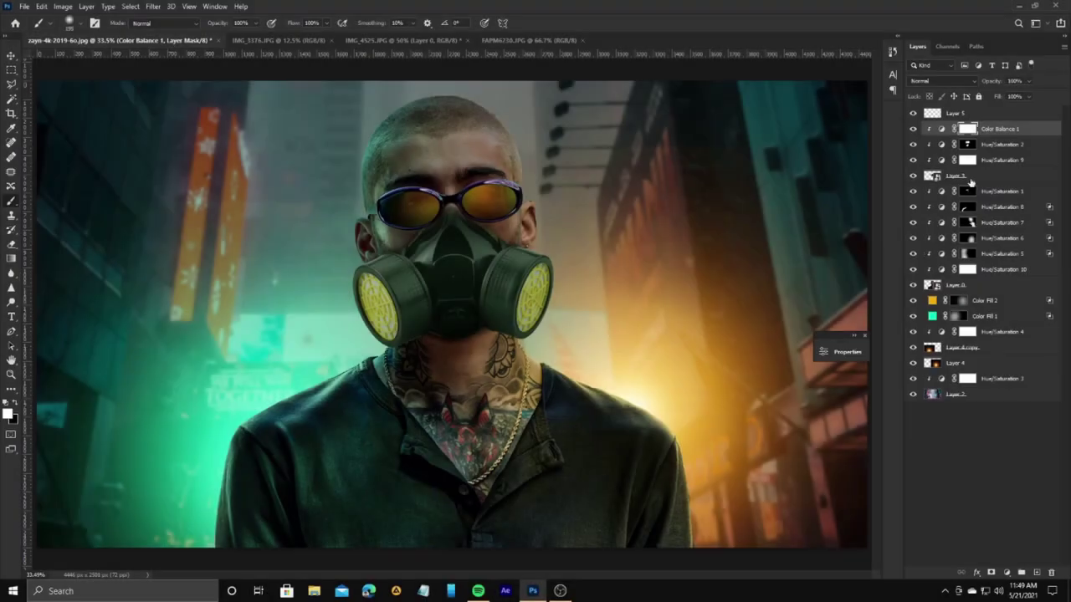
pyautogui.hotkey('ctrl', 'shift', 'alt', 'n')
# Step: Zoom in and start painting the left gas-mask filter solid white with a small hard brush
pyautogui.hotkey('ctrl', '-')
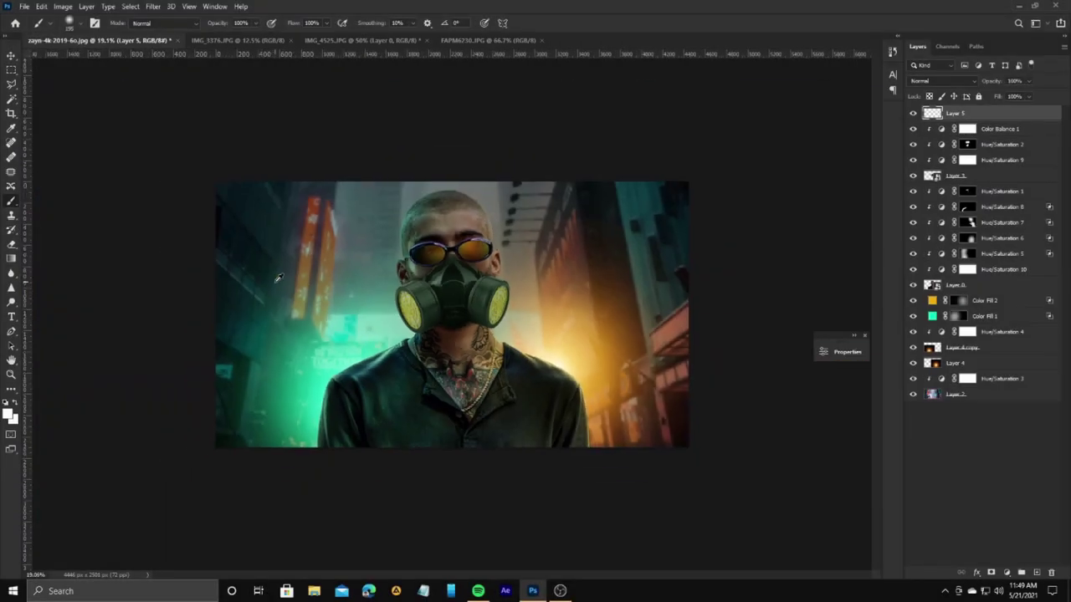
pyautogui.scroll(10, 427, 303)
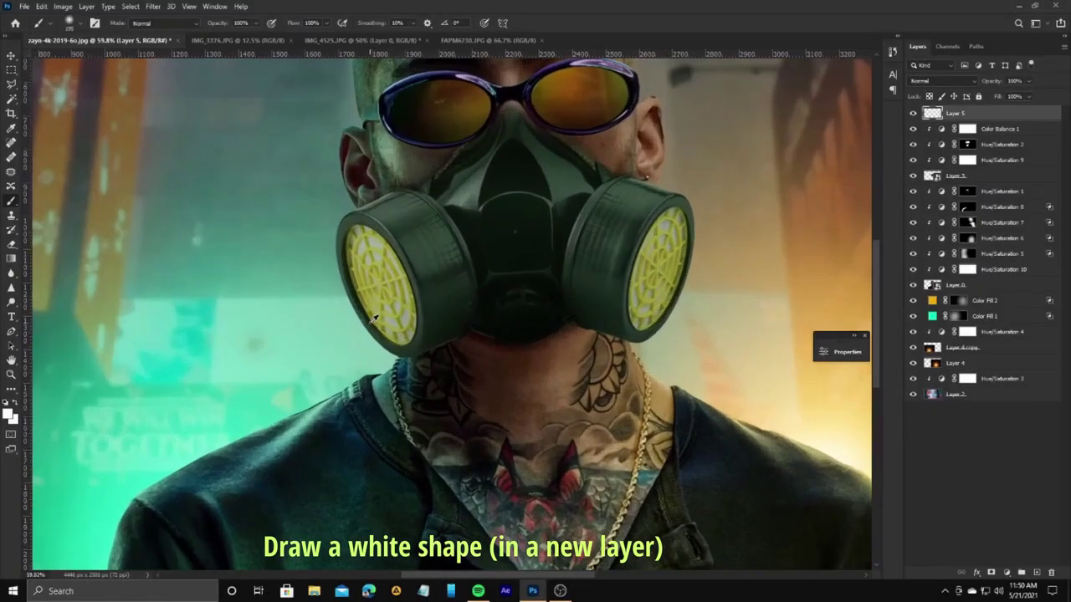
pyautogui.scroll(2, 379, 266)
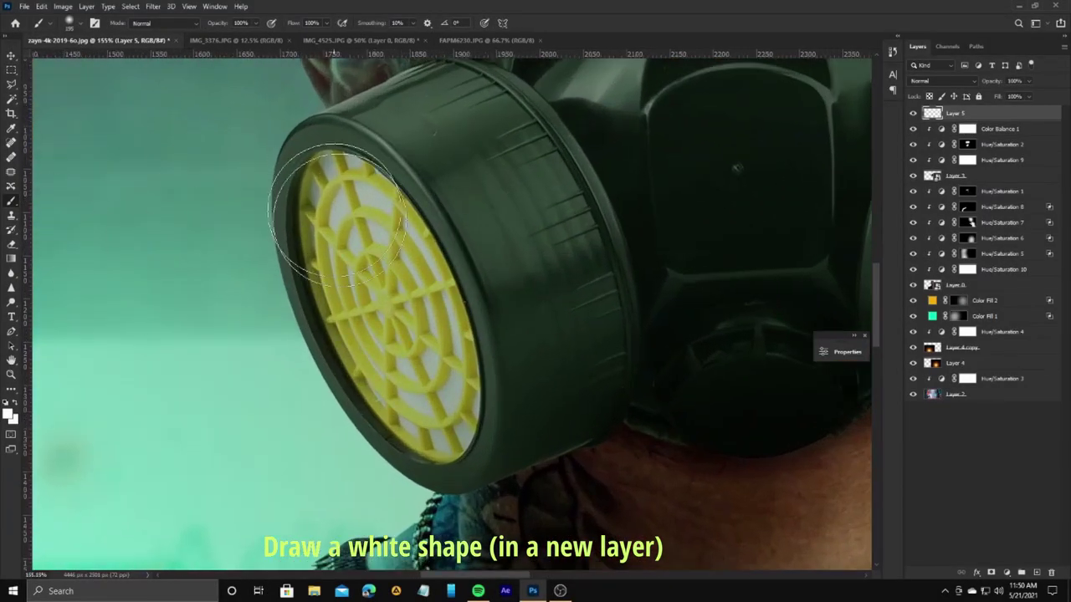
pyautogui.rightClick(337, 213)
pyautogui.click(430, 354)
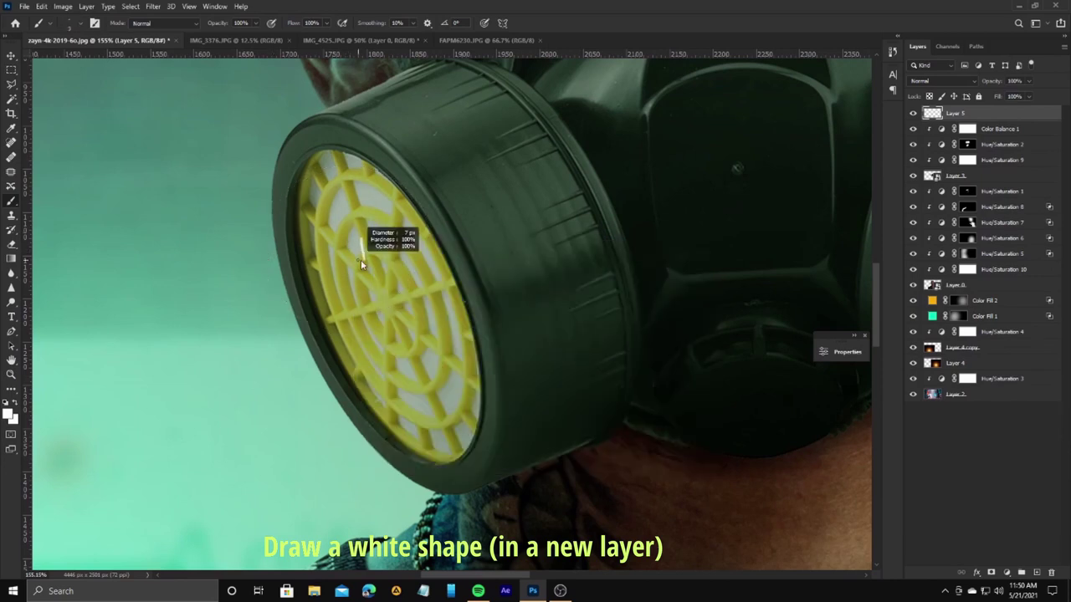
pyautogui.click(331, 174)
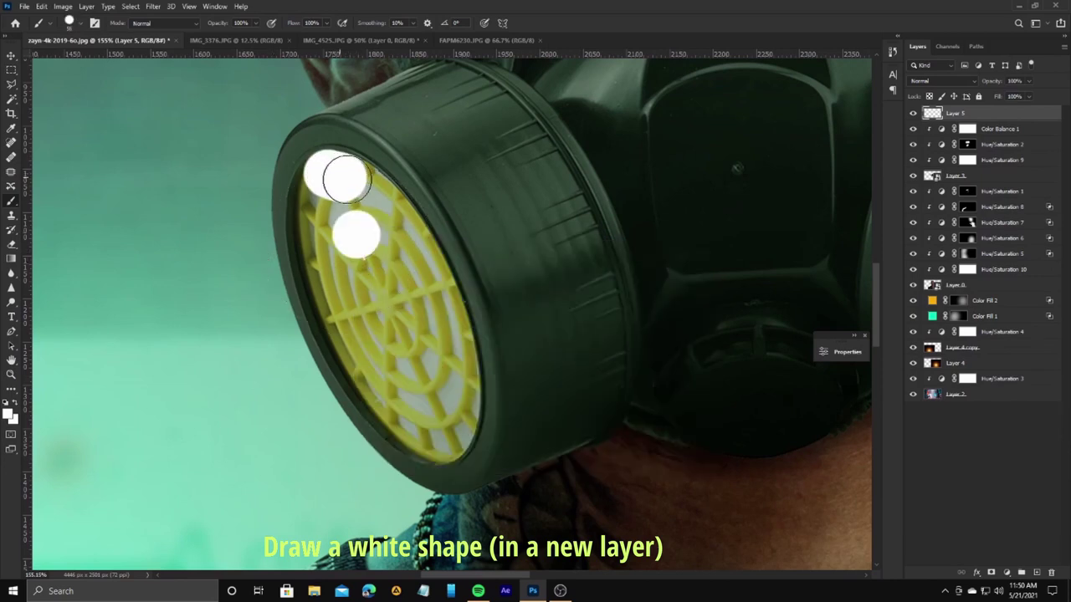
pyautogui.moveTo(386, 215)
pyautogui.mouseDown()
pyautogui.moveTo(426, 276)
pyautogui.moveTo(349, 204)
pyautogui.mouseUp()
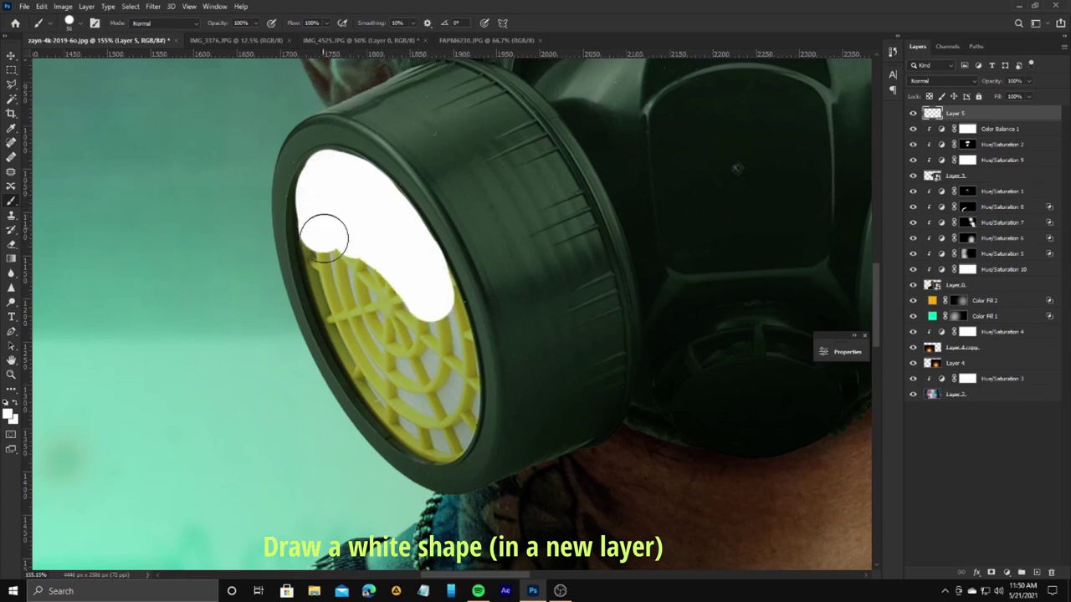
pyautogui.moveTo(323, 238)
pyautogui.mouseDown()
pyautogui.moveTo(354, 340)
pyautogui.moveTo(412, 426)
pyautogui.moveTo(449, 394)
pyautogui.moveTo(442, 314)
pyautogui.mouseUp()
# Step: Resize the brush and finish covering the filter and its left rim in white
pyautogui.moveTo(410, 264)
pyautogui.mouseDown()
pyautogui.moveTo(398, 333)
pyautogui.moveTo(368, 268)
pyautogui.mouseUp()
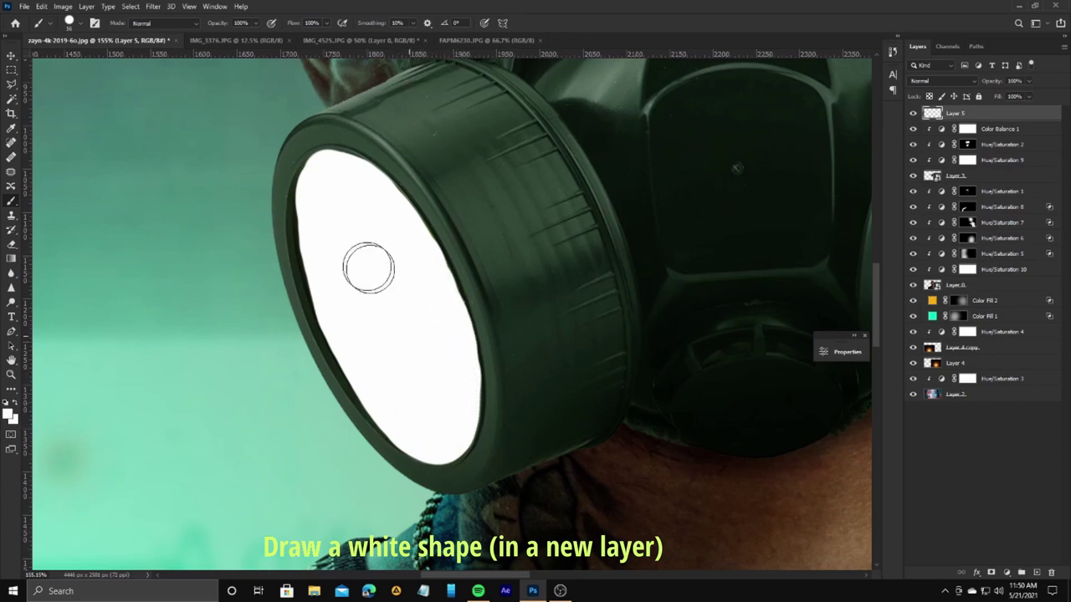
pyautogui.rightClick(355, 207)
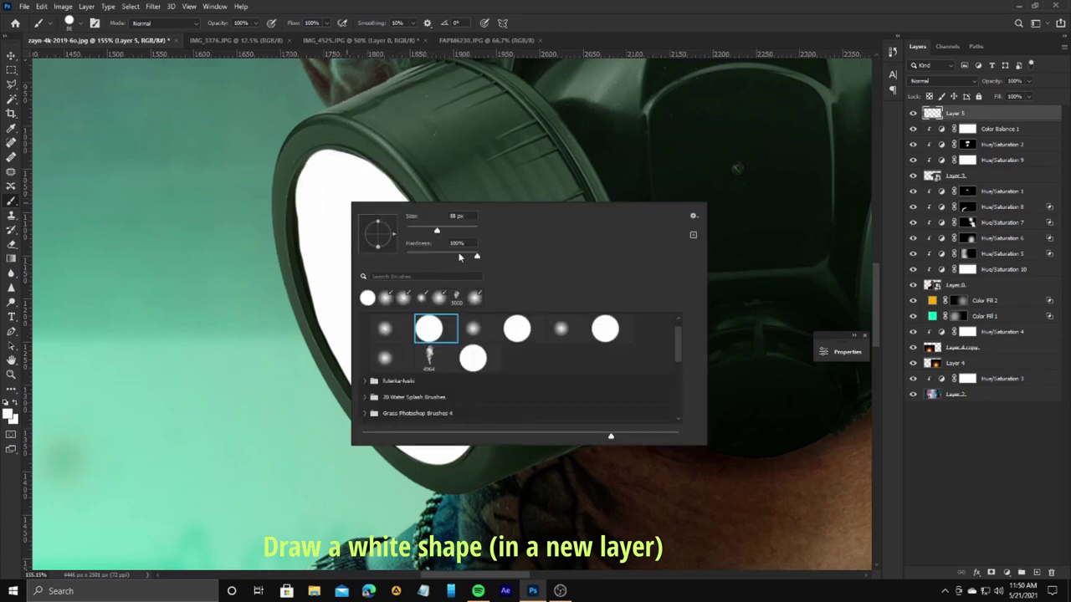
pyautogui.press('Return')
pyautogui.moveTo(334, 192)
pyautogui.mouseDown()
pyautogui.moveTo(364, 336)
pyautogui.moveTo(407, 390)
pyautogui.mouseUp()
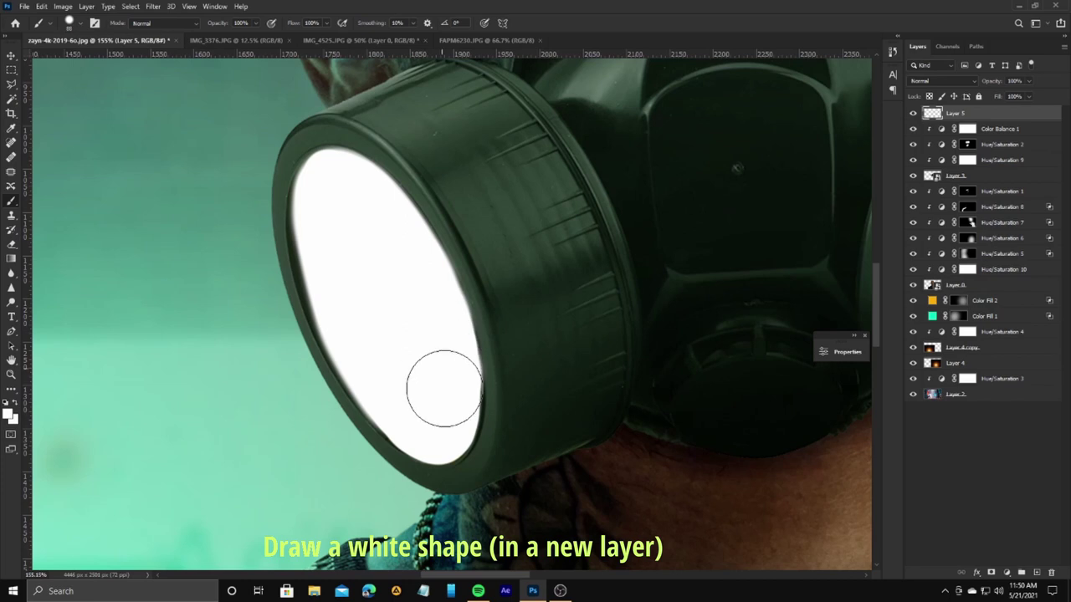
pyautogui.scroll(-3, 409, 375)
pyautogui.scroll(1, 409, 375)
# Step: Give Layer 5 an Outer Glow at 88 opacity and a larger Inner Glow at 75 opacity
pyautogui.rightClick(962, 113)
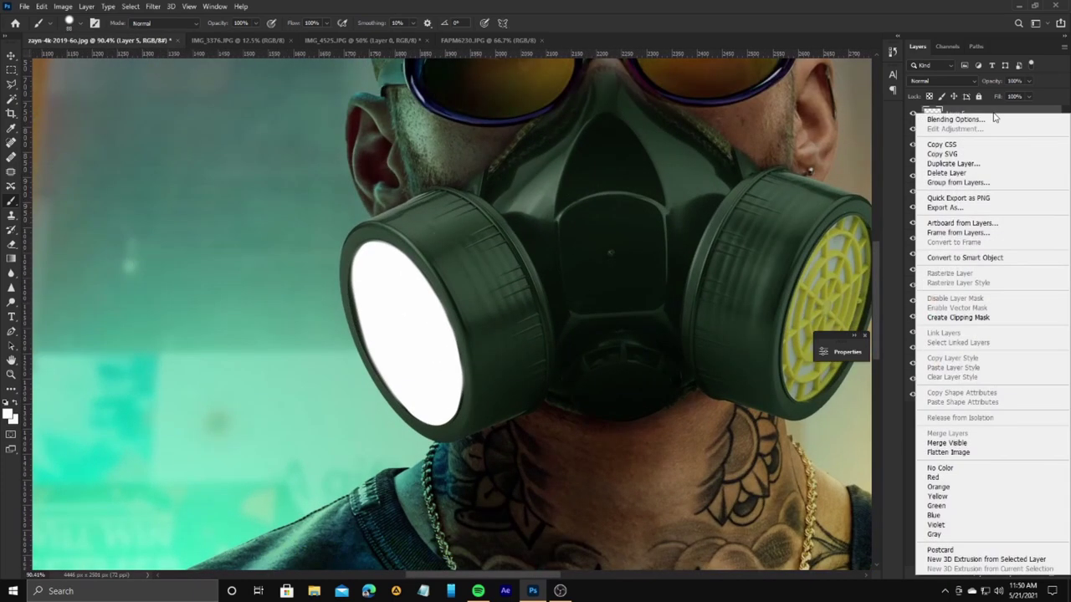
pyautogui.click(966, 121)
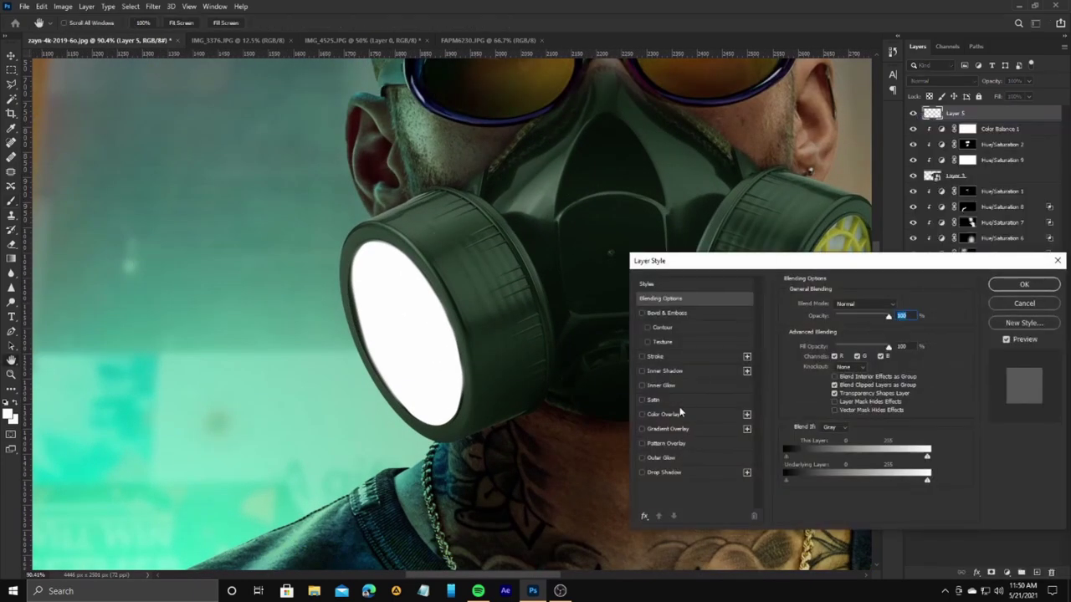
pyautogui.click(678, 458)
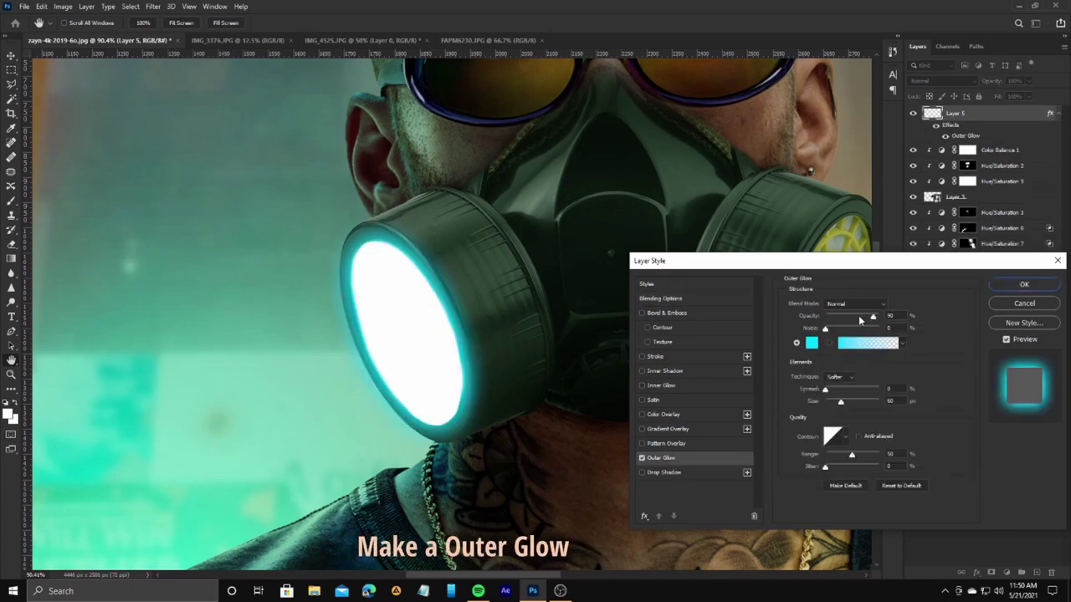
pyautogui.moveTo(860, 320); pyautogui.dragTo(871, 318)
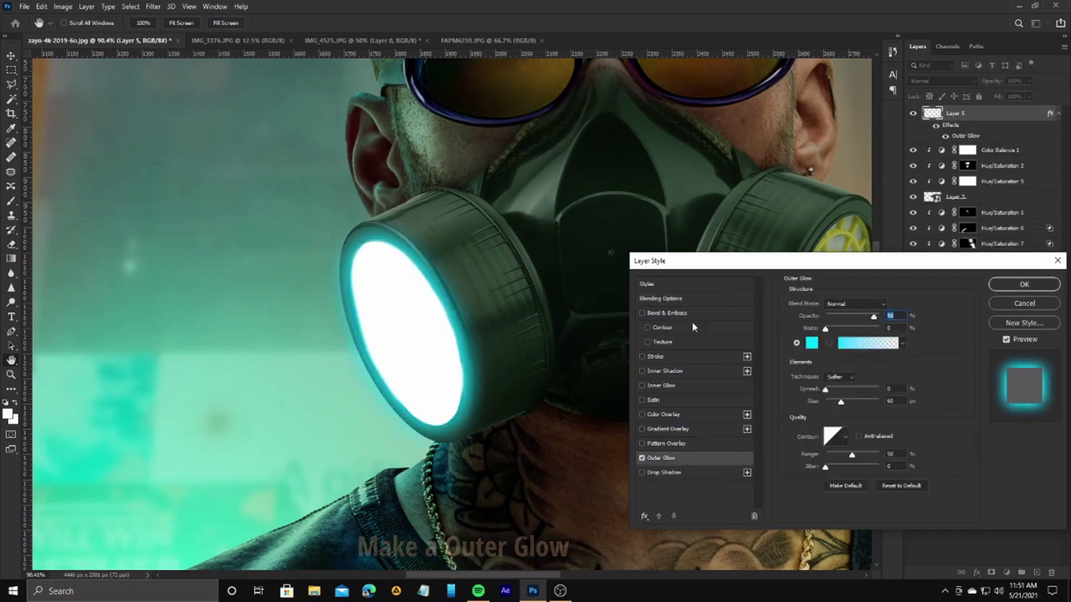
pyautogui.click(661, 386)
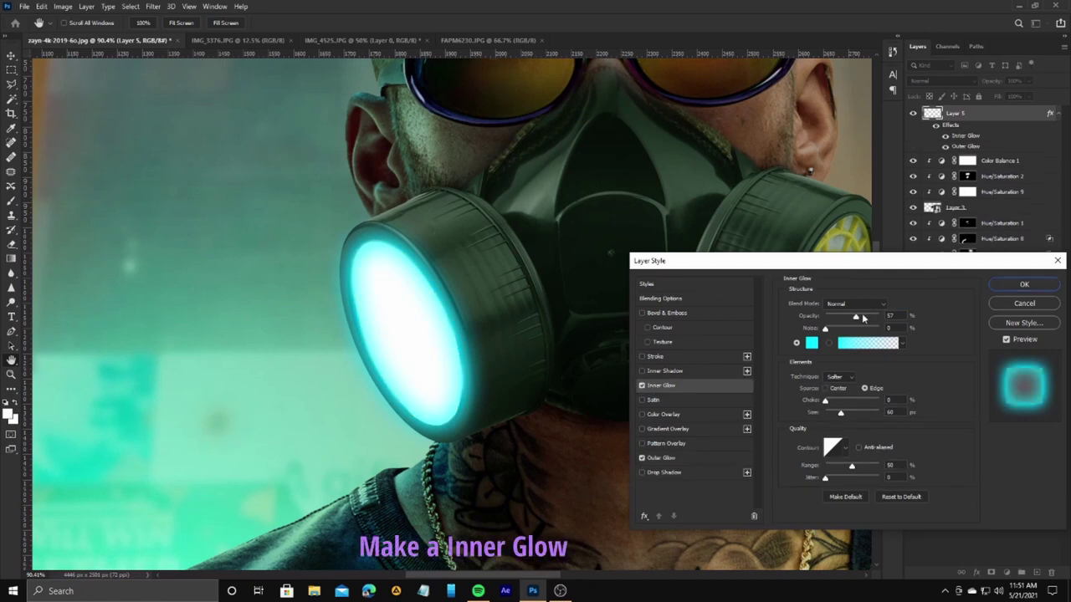
pyautogui.moveTo(863, 318); pyautogui.dragTo(865, 323)
pyautogui.moveTo(843, 415); pyautogui.dragTo(855, 417)
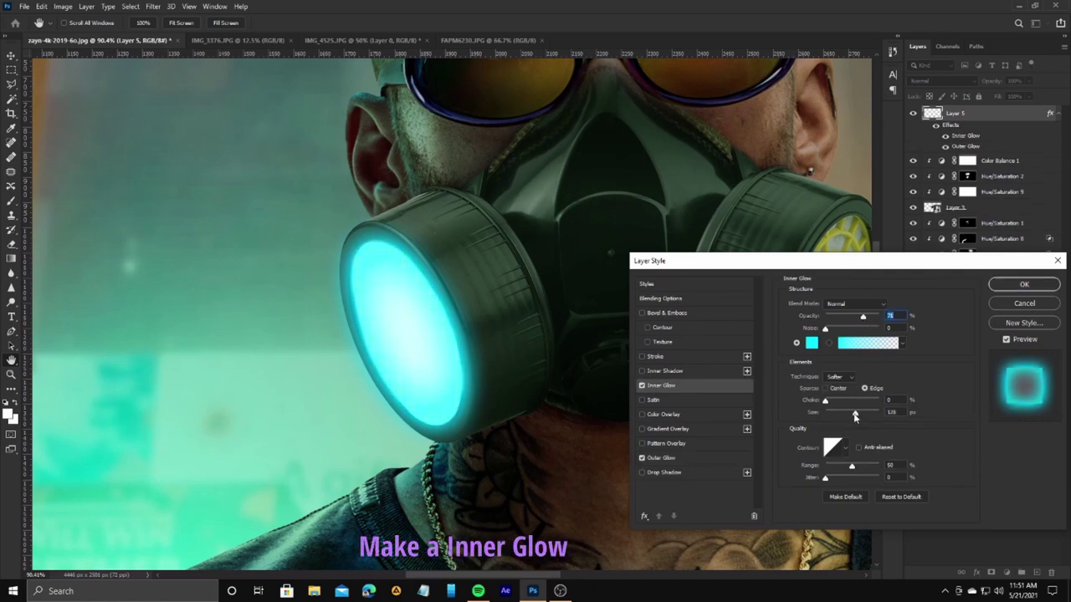
# Step: Set the Outer Glow to blue and the Inner Glow to light cyan-blue, then apply
pyautogui.click(661, 458)
pyautogui.click(812, 343)
pyautogui.moveTo(862, 248); pyautogui.dragTo(855, 243)
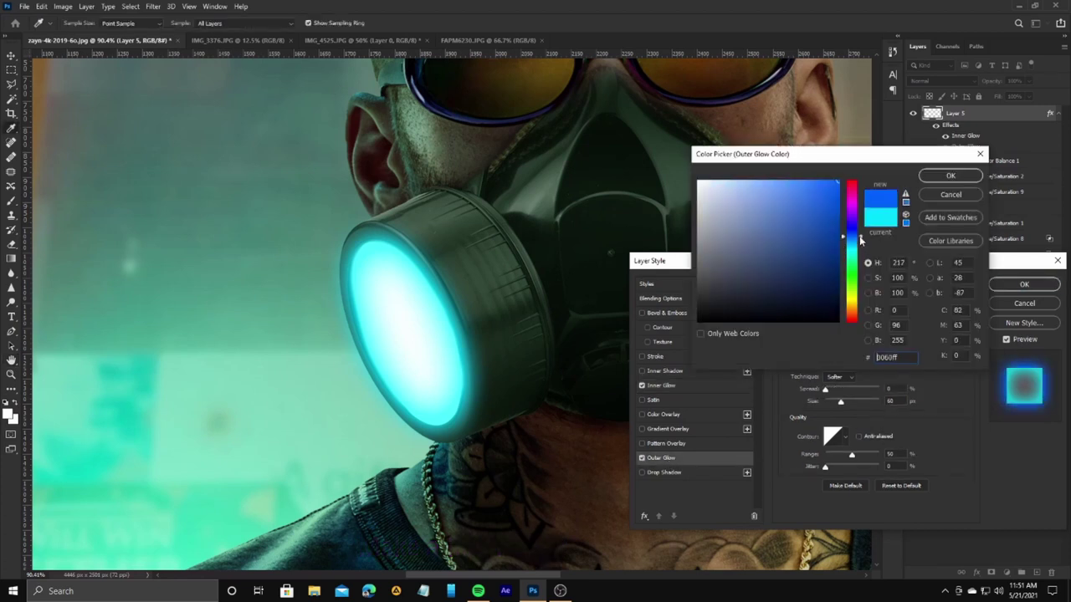
pyautogui.click(954, 177)
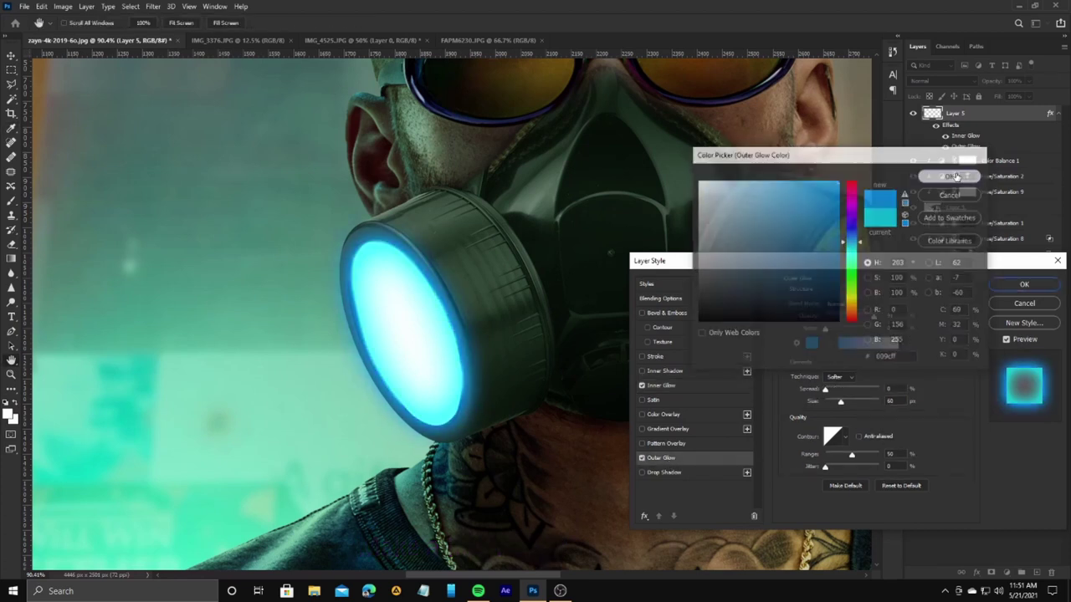
pyautogui.click(669, 385)
pyautogui.click(812, 340)
pyautogui.click(855, 241)
pyautogui.moveTo(855, 241); pyautogui.dragTo(855, 244)
pyautogui.click(949, 175)
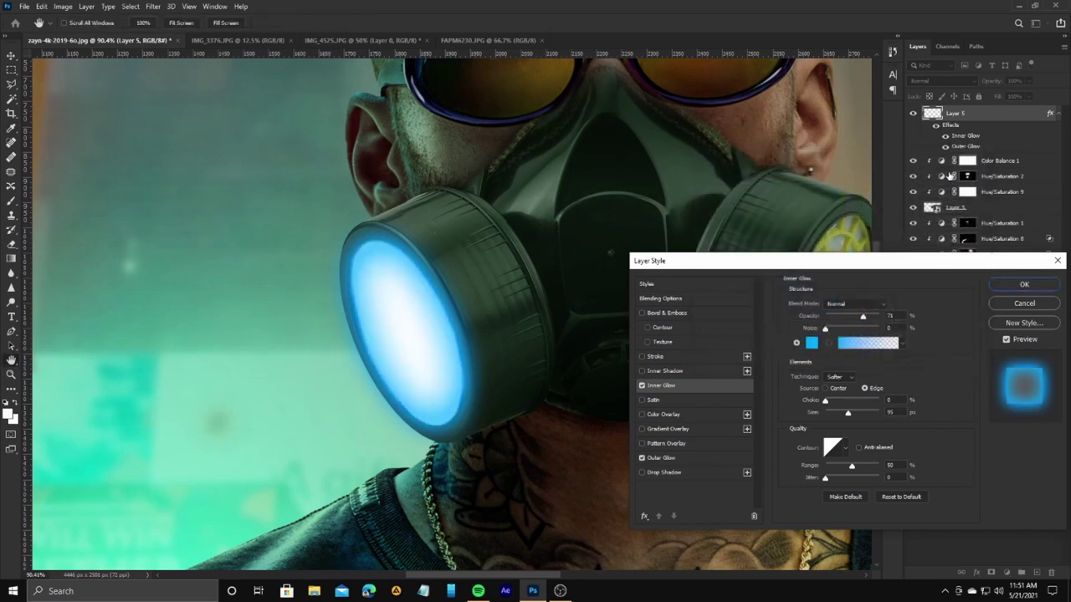
pyautogui.click(1024, 286)
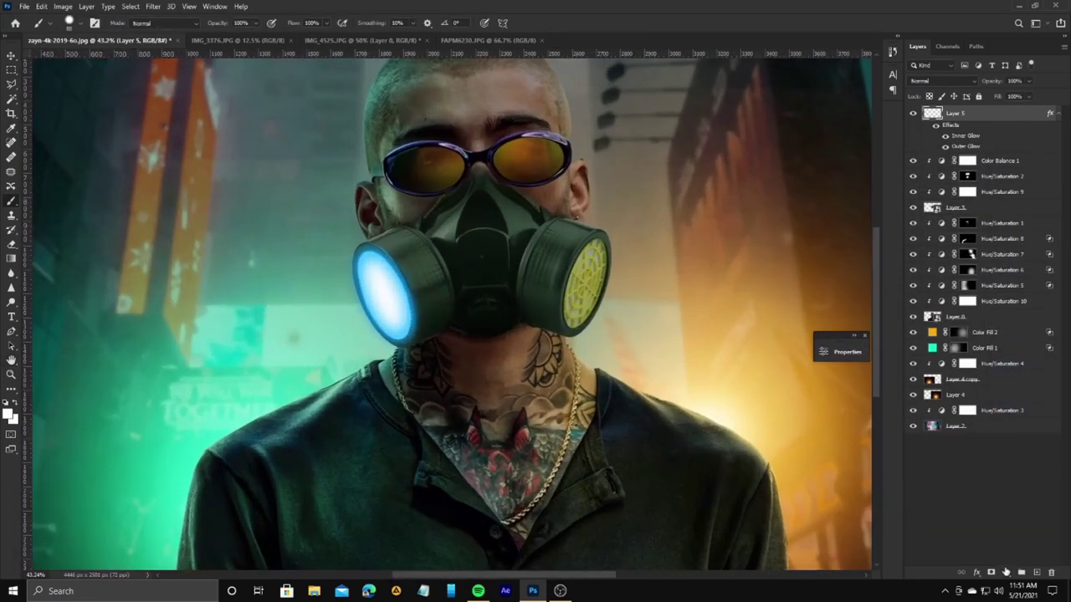
# Step: Add a cyan Solid Color fill layer, Color Fill 3, in Screen mode
pyautogui.click(1006, 572)
pyautogui.click(954, 375)
pyautogui.moveTo(854, 235); pyautogui.dragTo(853, 248)
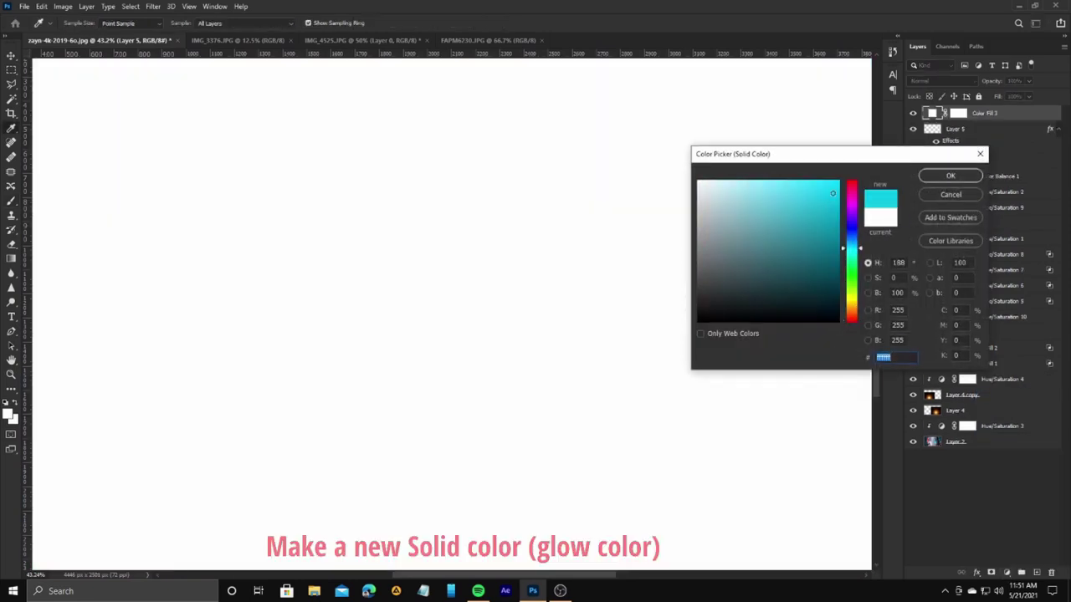
pyautogui.click(962, 175)
pyautogui.click(969, 81)
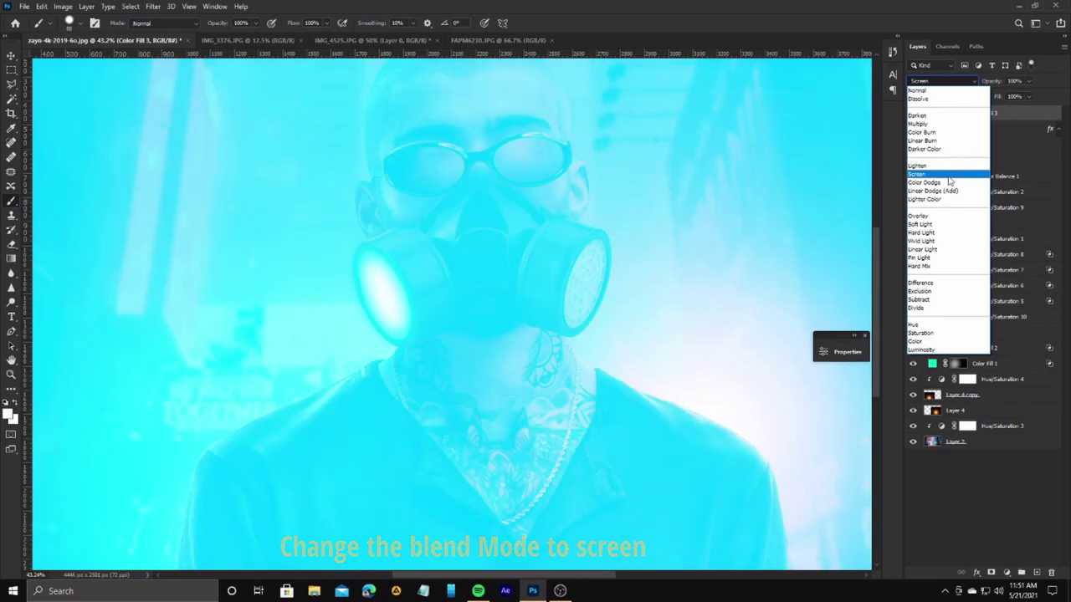
pyautogui.click(951, 175)
# Step: Split Color Fill 3's Underlying Blend If dark slider, then invert its mask to hide it
pyautogui.rightClick(1020, 119)
pyautogui.click(1021, 122)
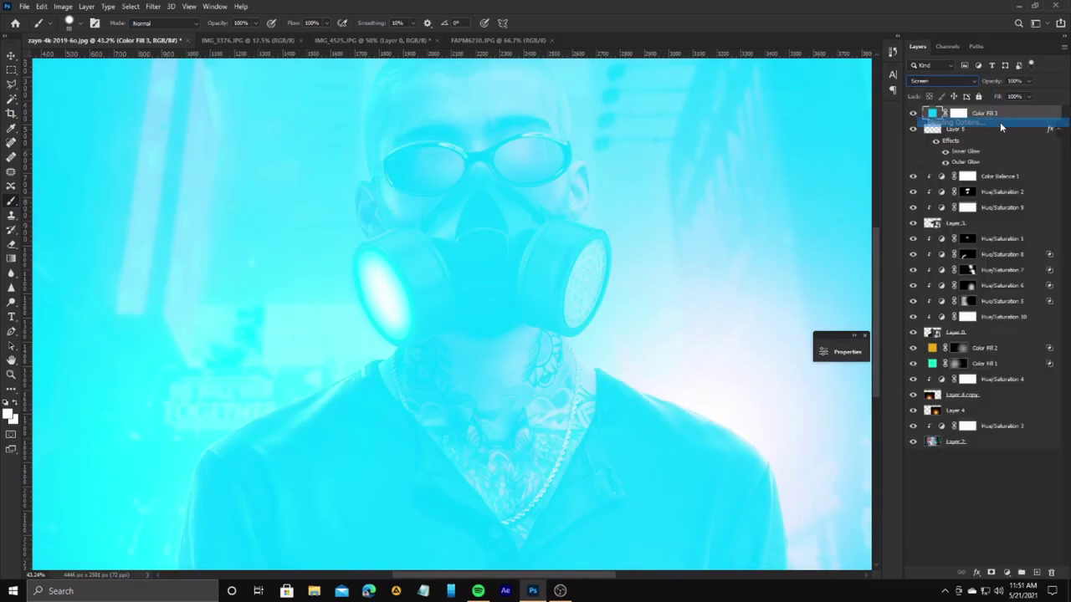
pyautogui.moveTo(785, 481); pyautogui.dragTo(854, 489)
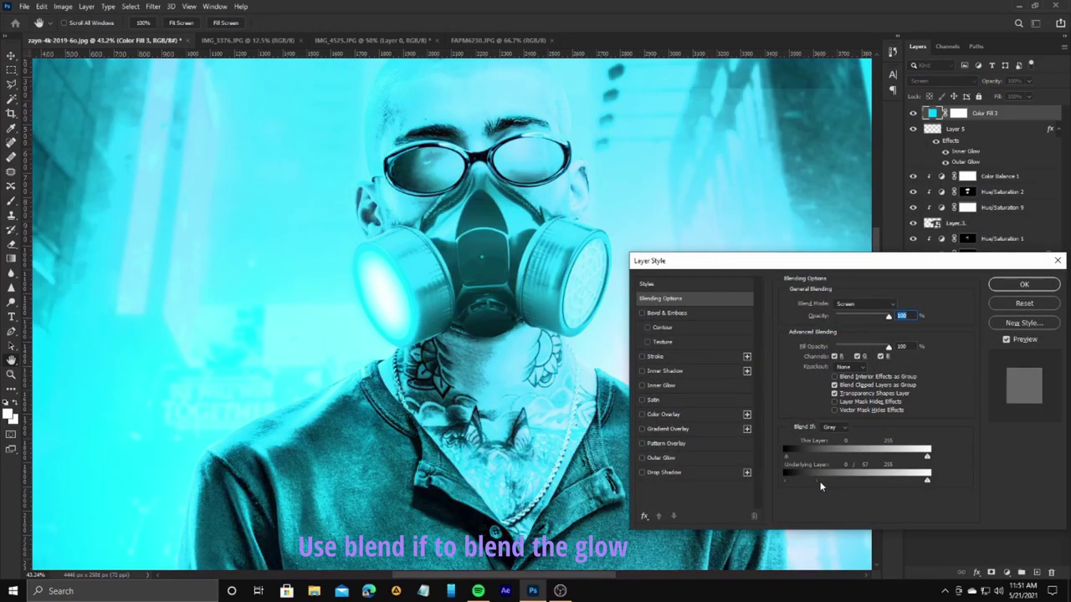
pyautogui.click(1024, 284)
pyautogui.press('b')
pyautogui.click(959, 113)
pyautogui.hotkey('ctrl', 'i')
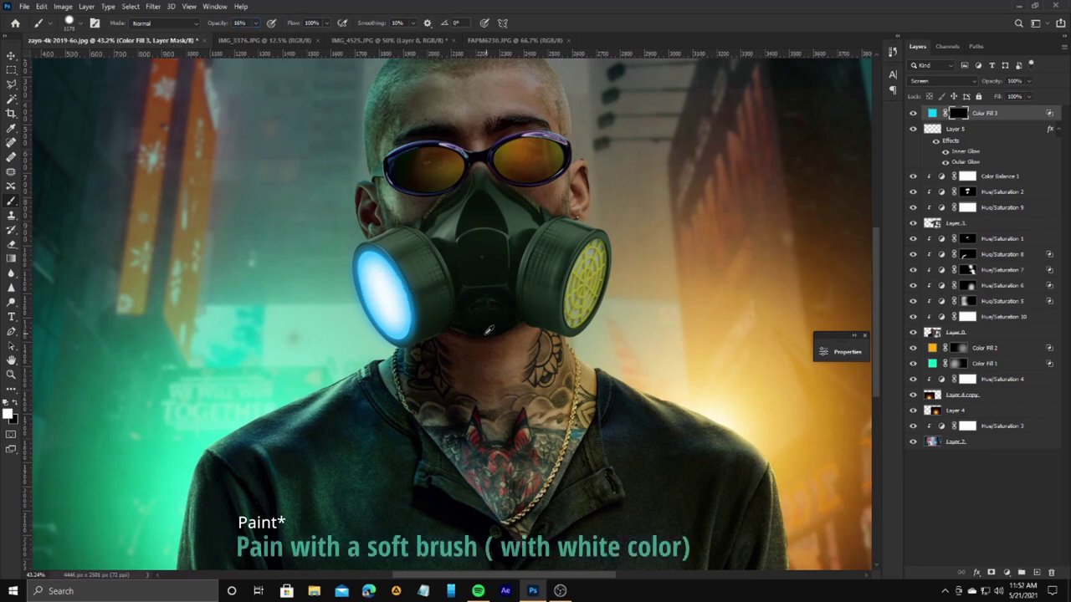
# Step: Paint Color Fill 3's glow back around the left filter with a soft brush of about 1226 px
pyautogui.moveTo(371, 299); pyautogui.dragTo(323, 376)
pyautogui.rightClick(393, 308)
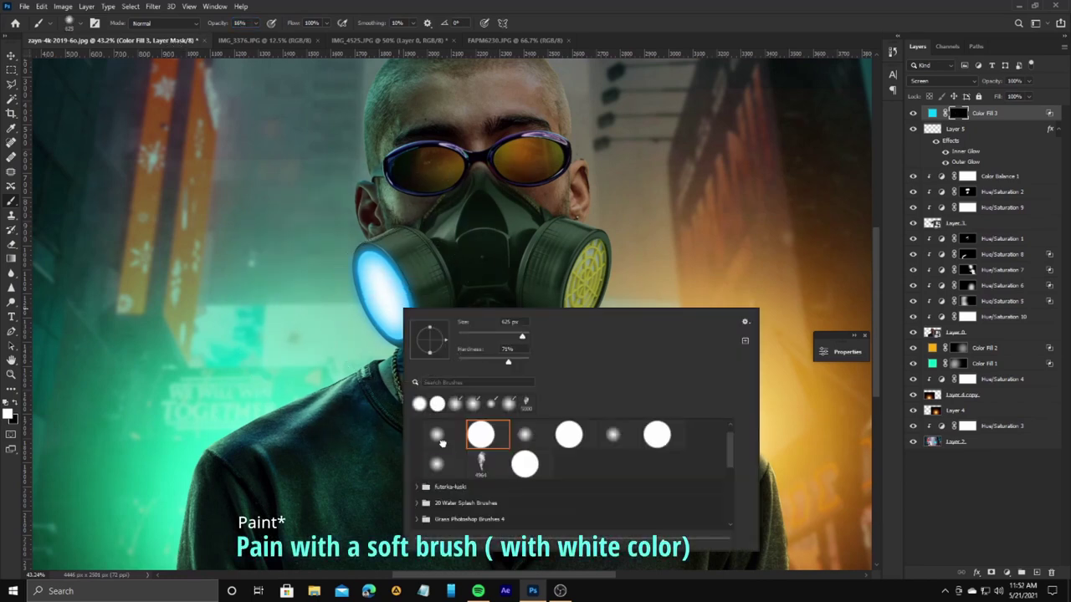
pyautogui.press('Return')
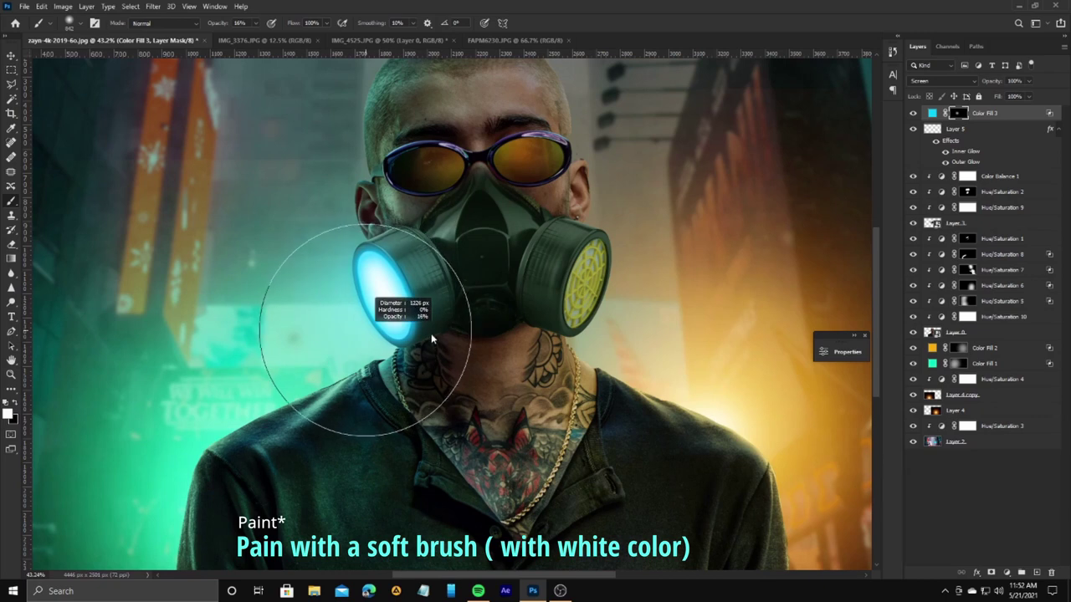
pyautogui.moveTo(379, 297); pyautogui.dragTo(371, 287)
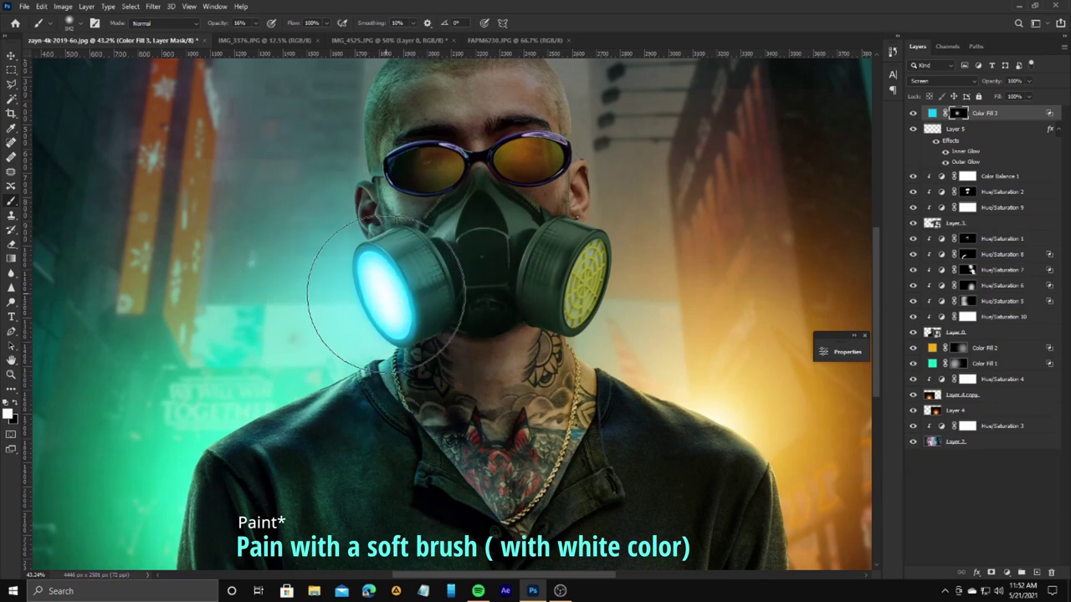
# Step: Shift Color Fill 3 from cyan to blue and paint more glow around the left filter
pyautogui.doubleClick(929, 115)
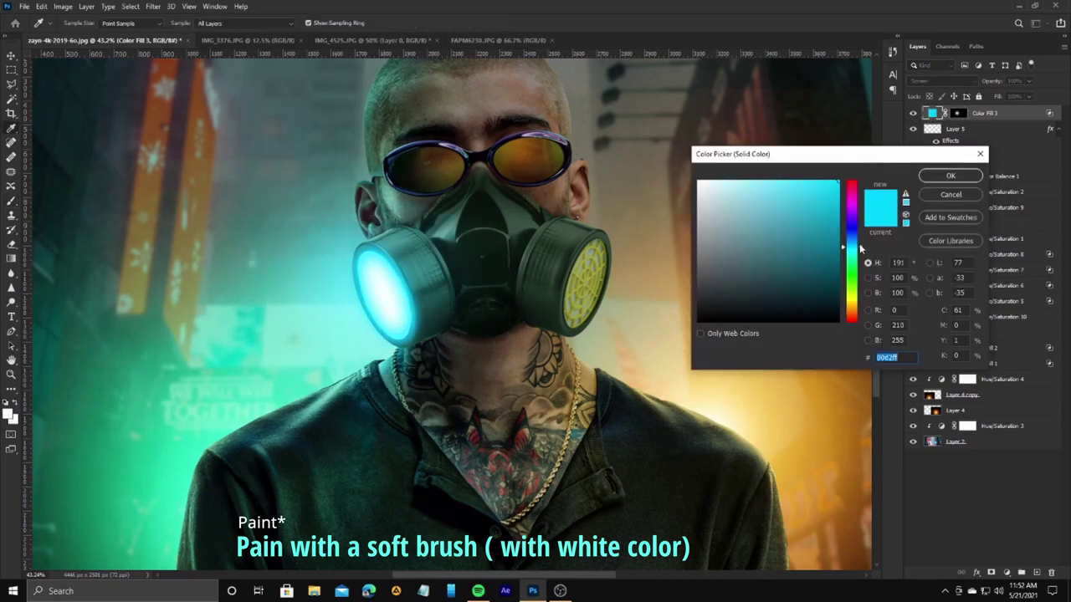
pyautogui.moveTo(861, 250); pyautogui.dragTo(861, 242)
pyautogui.click(950, 177)
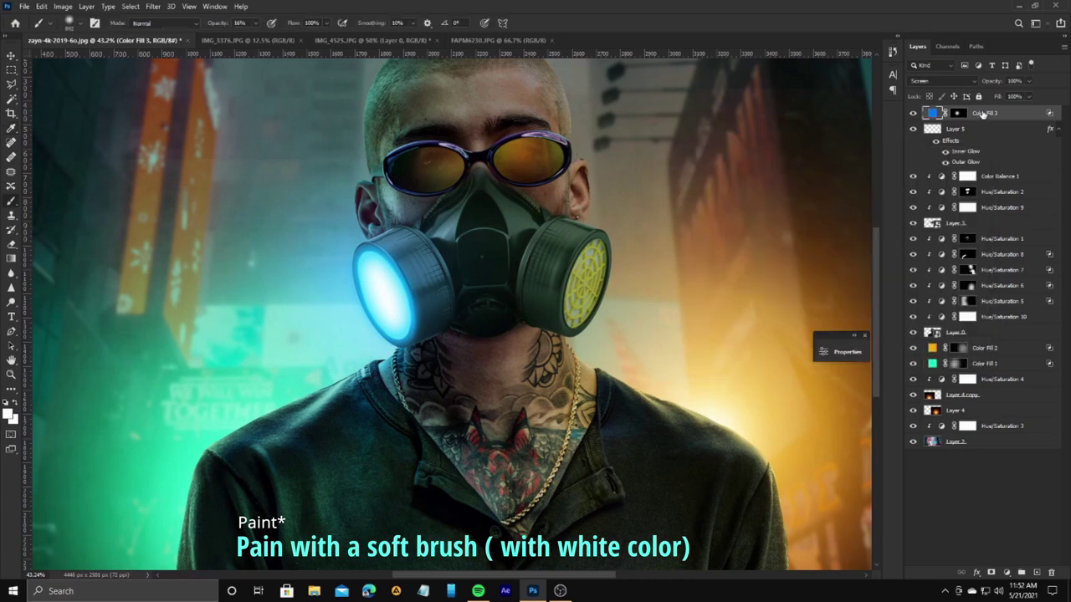
pyautogui.click(957, 114)
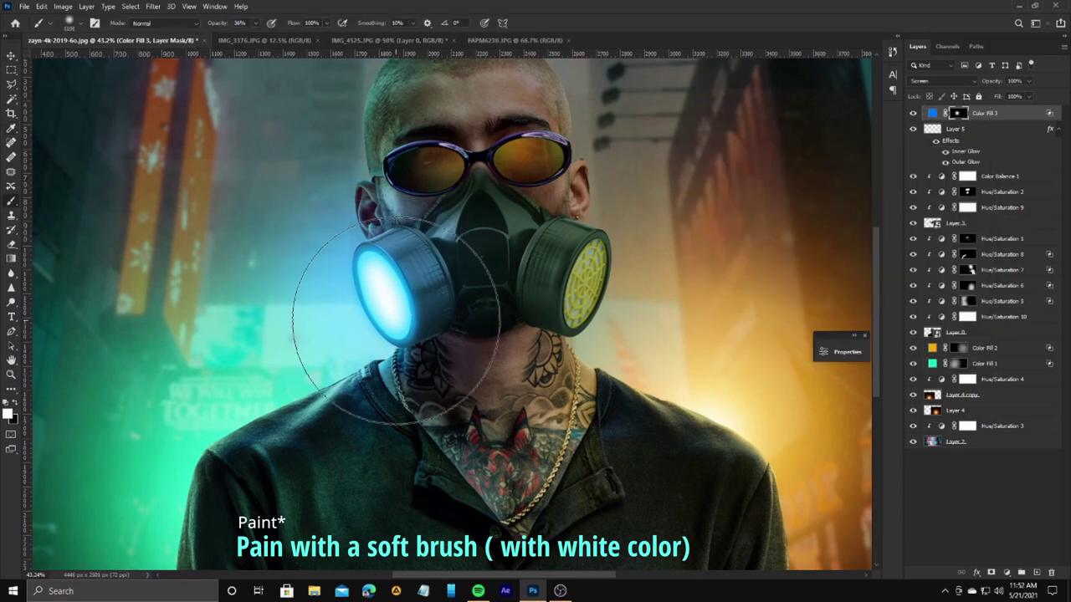
pyautogui.moveTo(378, 297); pyautogui.dragTo(360, 289)
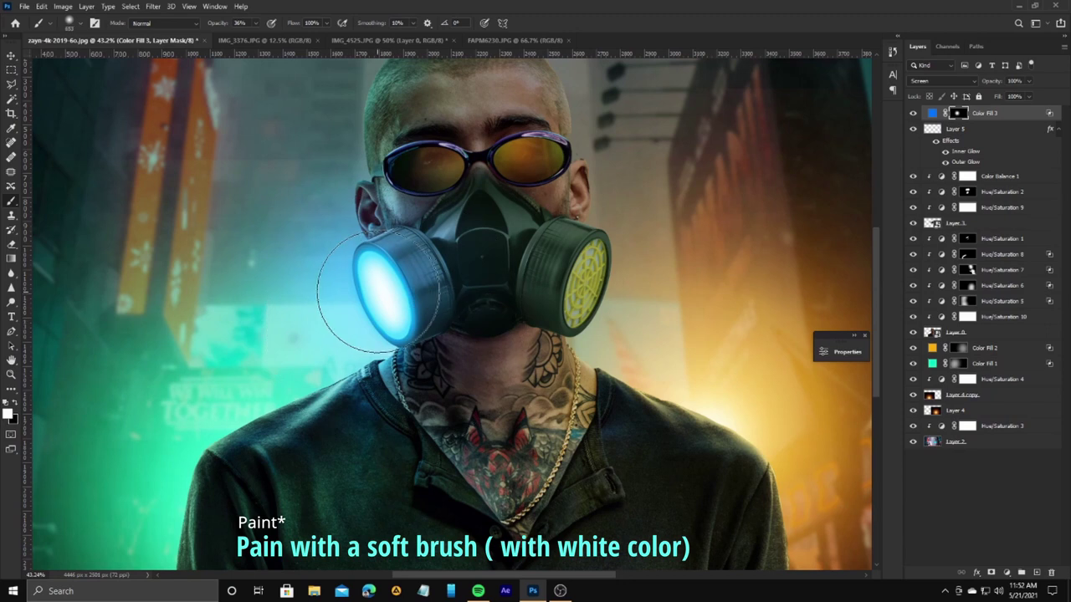
# Step: Adjust the Blend If sliders in Color Fill 3's blending options
pyautogui.doubleClick(1050, 116)
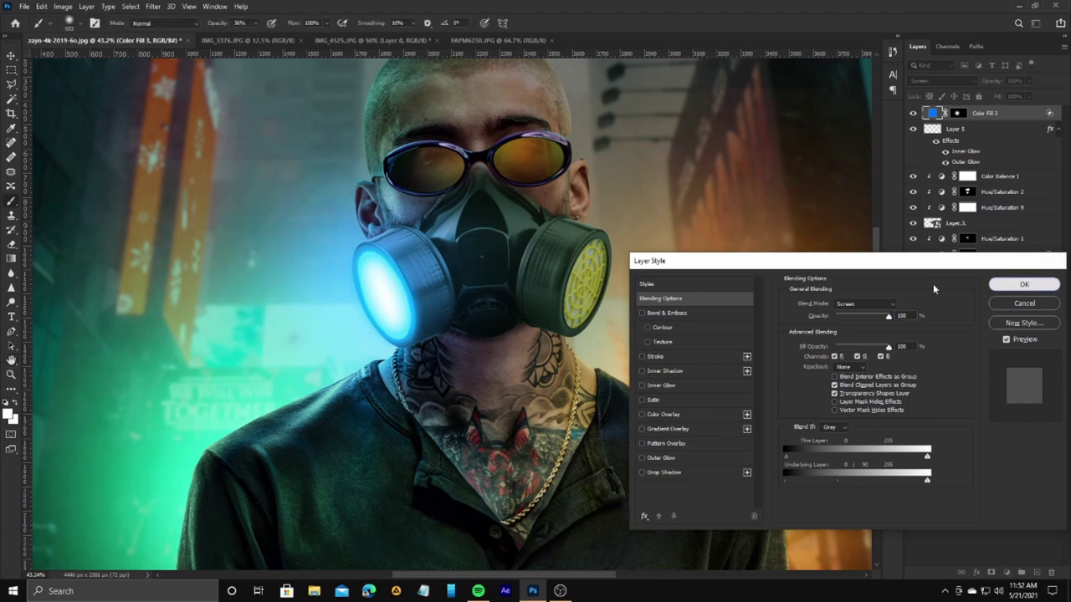
pyautogui.click(1024, 284)
pyautogui.scroll(-2, 493, 248)
pyautogui.scroll(5, 591, 297)
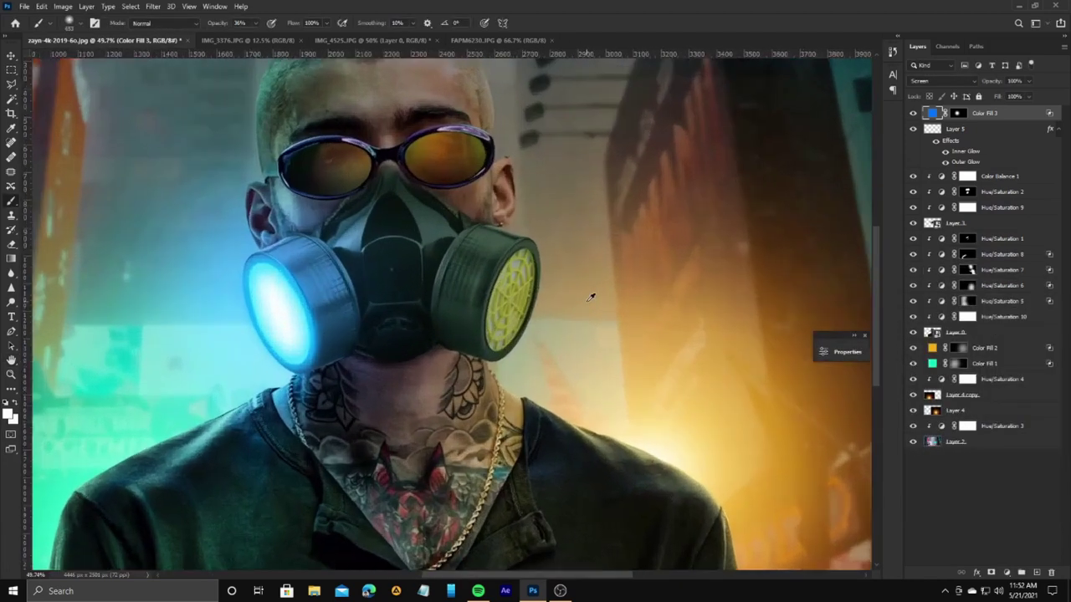
pyautogui.scroll(2, 577, 305)
pyautogui.scroll(1, 564, 316)
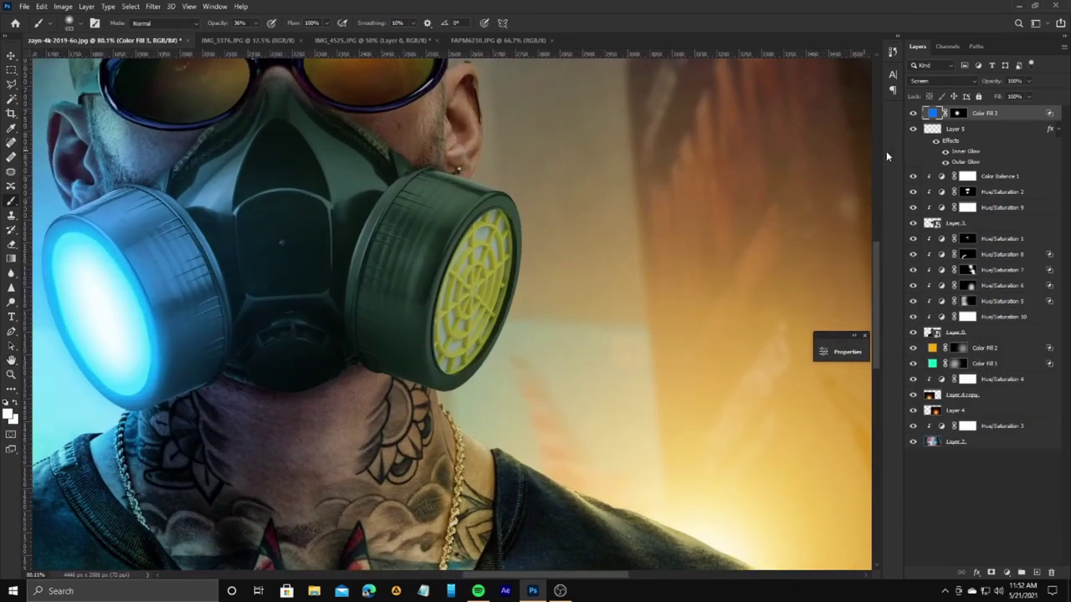
pyautogui.click(958, 131)
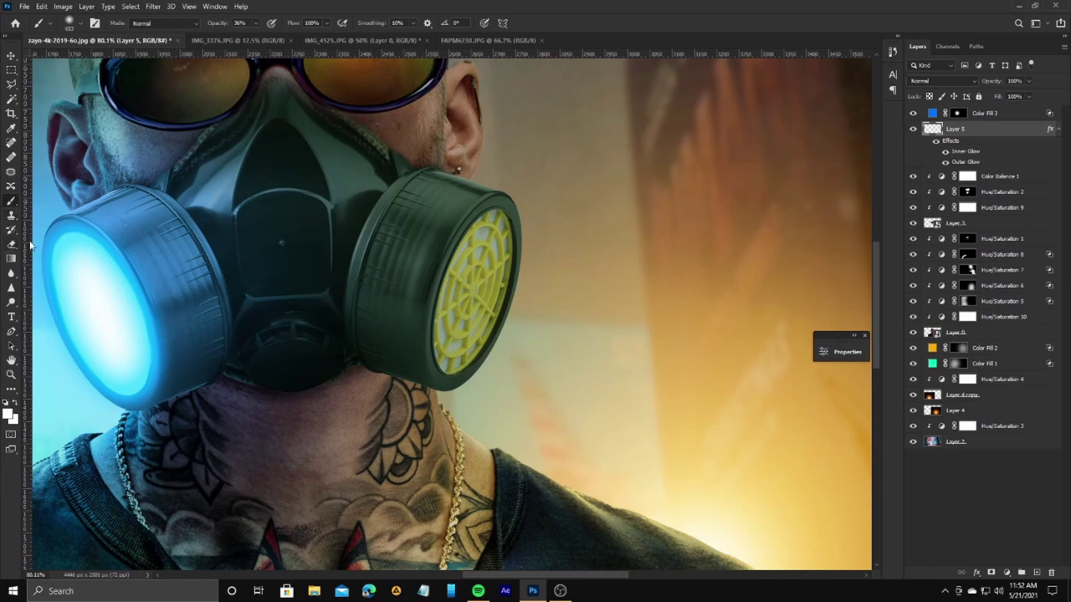
# Step: Brush blue on Layer 5 over the right filter cartridge until its yellow mesh is covered
pyautogui.rightClick(352, 247)
pyautogui.click(468, 282)
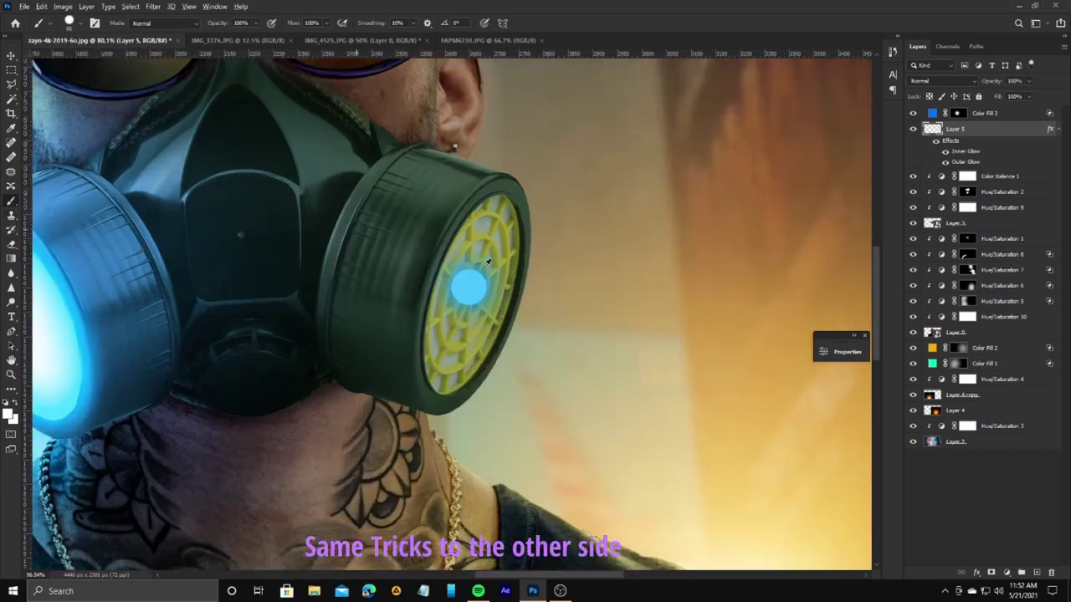
pyautogui.scroll(3, 469, 282)
pyautogui.moveTo(450, 306); pyautogui.dragTo(493, 215)
pyautogui.moveTo(513, 173); pyautogui.dragTo(525, 150)
pyautogui.click(444, 251)
pyautogui.moveTo(444, 251); pyautogui.dragTo(421, 321)
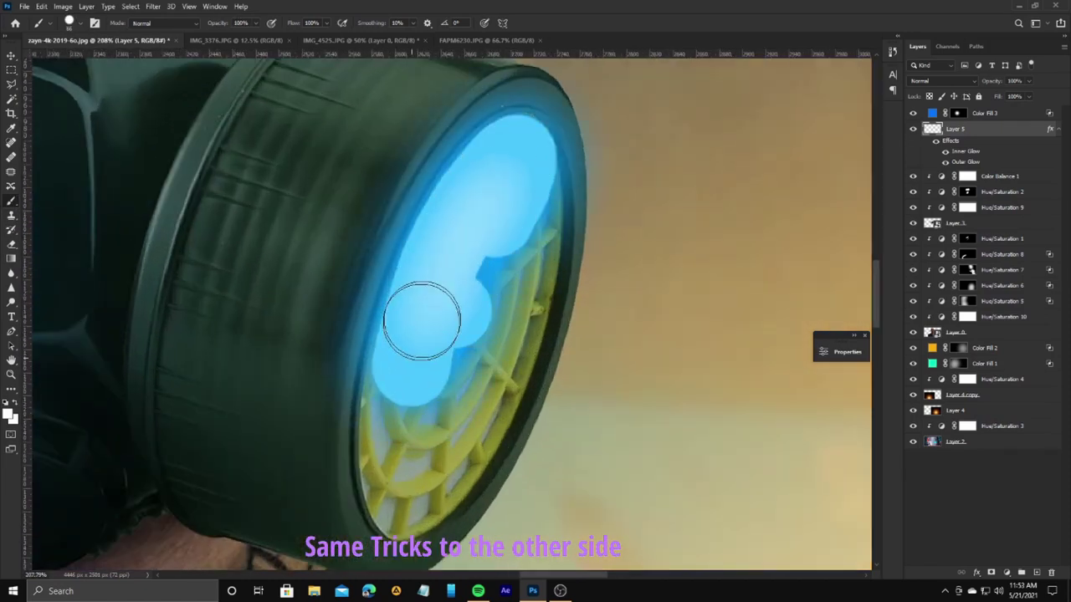
pyautogui.moveTo(523, 197)
pyautogui.mouseDown()
pyautogui.moveTo(502, 299)
pyautogui.moveTo(505, 192)
pyautogui.moveTo(478, 376)
pyautogui.moveTo(403, 391)
pyautogui.moveTo(413, 490)
pyautogui.moveTo(512, 304)
pyautogui.mouseUp()
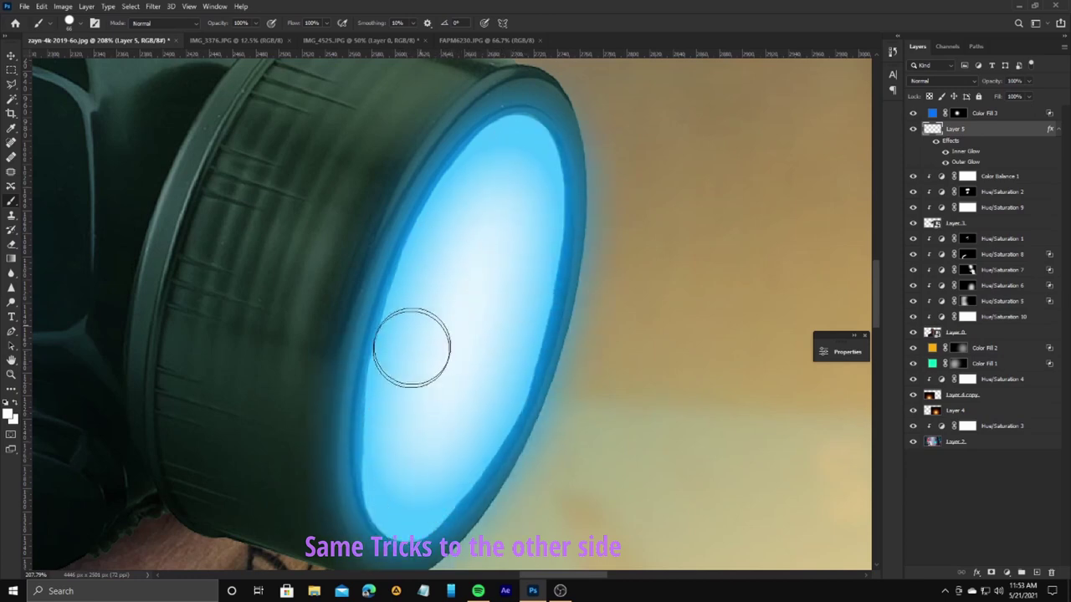
pyautogui.scroll(-6, 435, 419)
pyautogui.hotkey('alt', ']')
pyautogui.rightClick(441, 389)
pyautogui.press('Return')
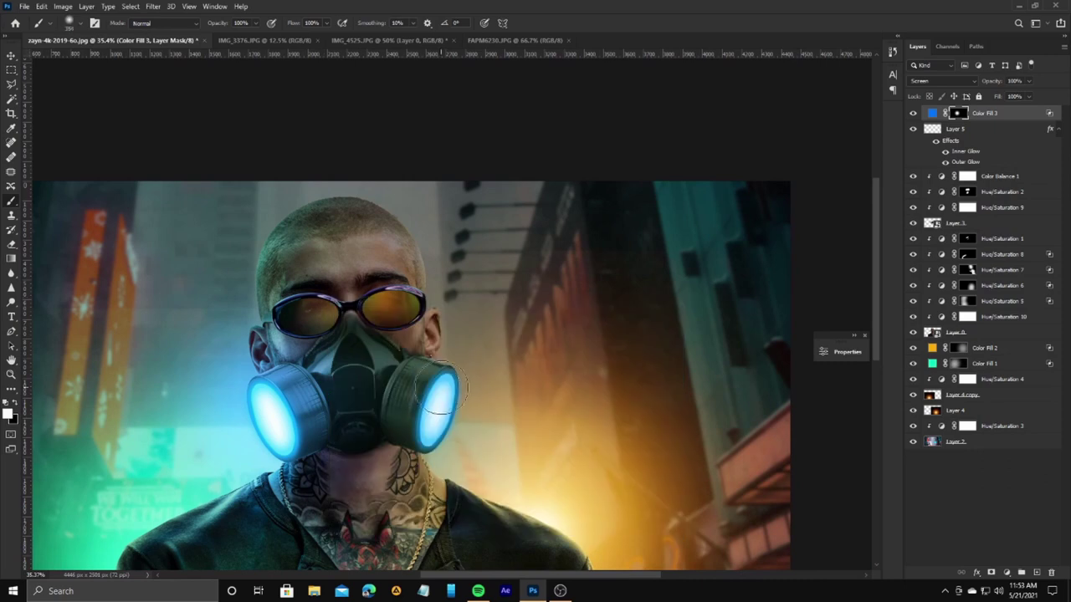
# Step: Apply a Gaussian Blur to the whole city background, then open the gas-mask photo
pyautogui.moveTo(481, 428); pyautogui.dragTo(320, 182)
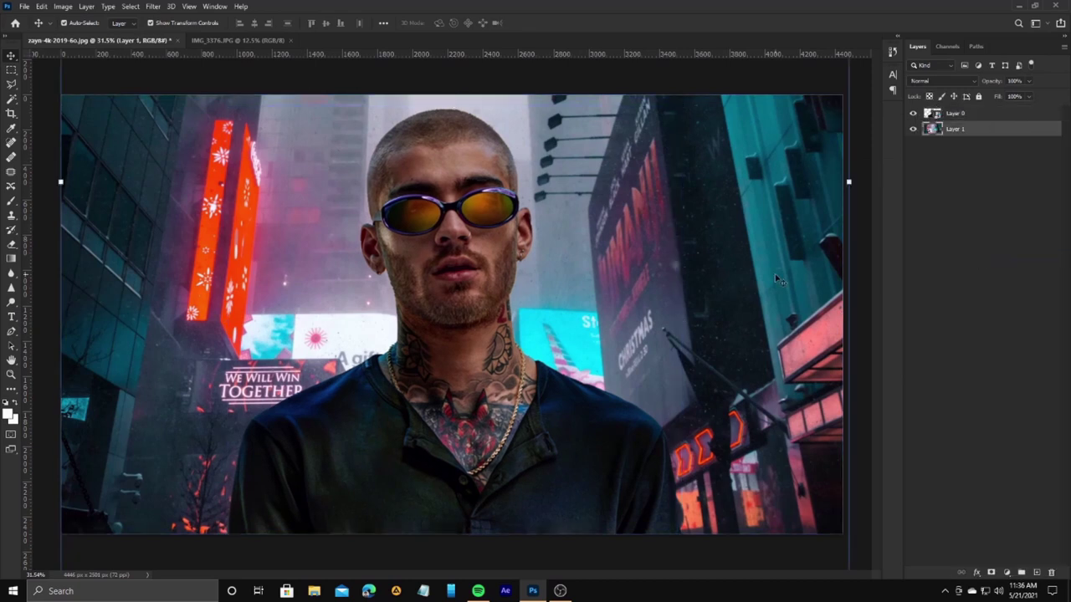
pyautogui.click(11, 70)
pyautogui.hotkey('ctrl', 'a')
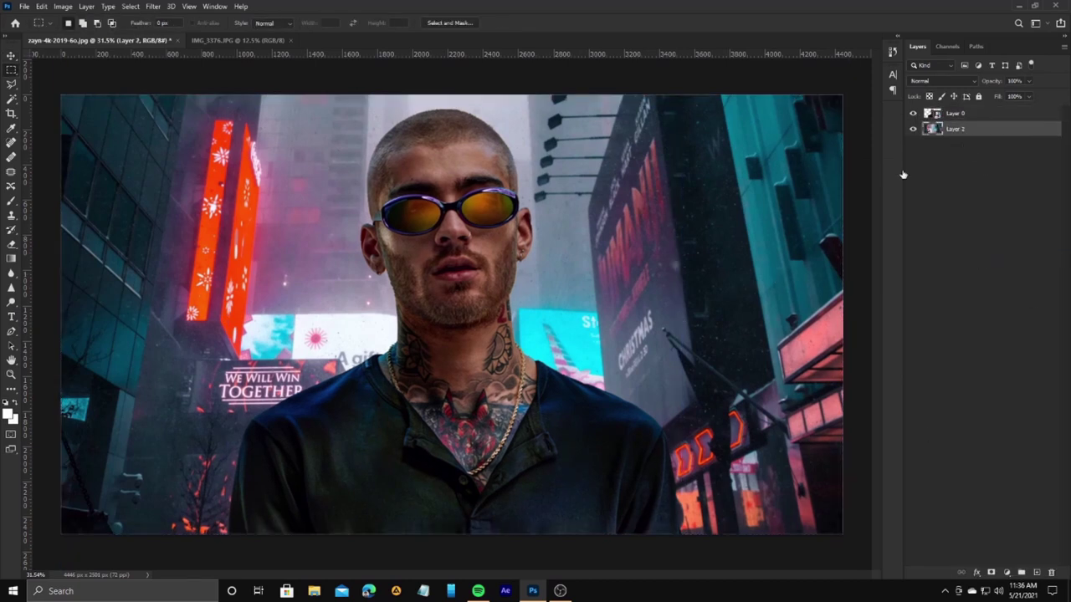
pyautogui.click(155, 5)
pyautogui.click(326, 191)
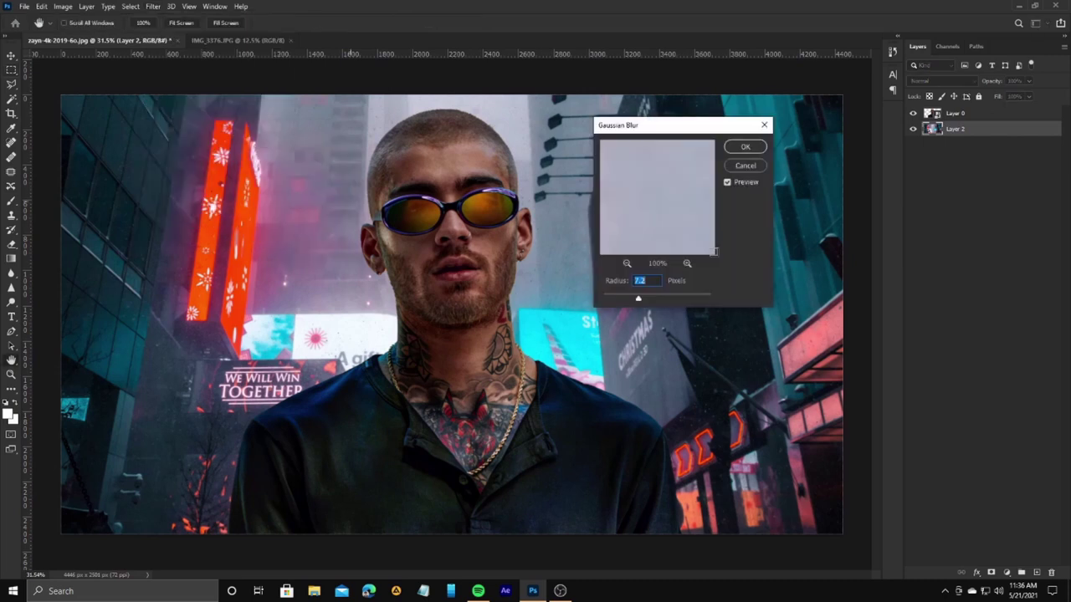
pyautogui.click(745, 149)
pyautogui.click(24, 6)
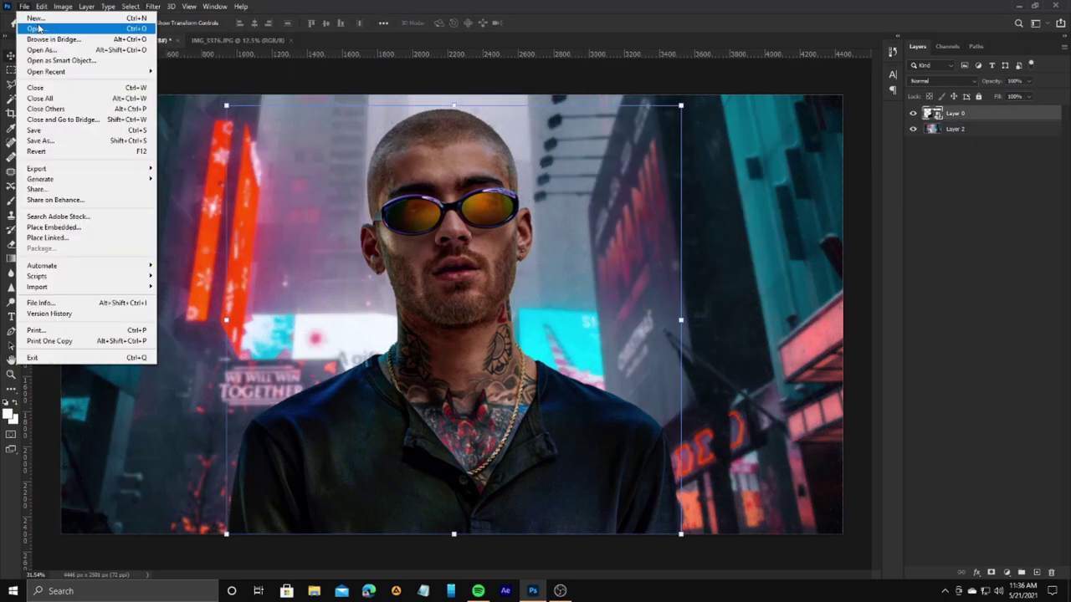
pyautogui.click(33, 25)
# Step: Delete the white background around the gas mask and inside its straps
pyautogui.click(298, 249)
pyautogui.press('Delete')
pyautogui.press('Escape')
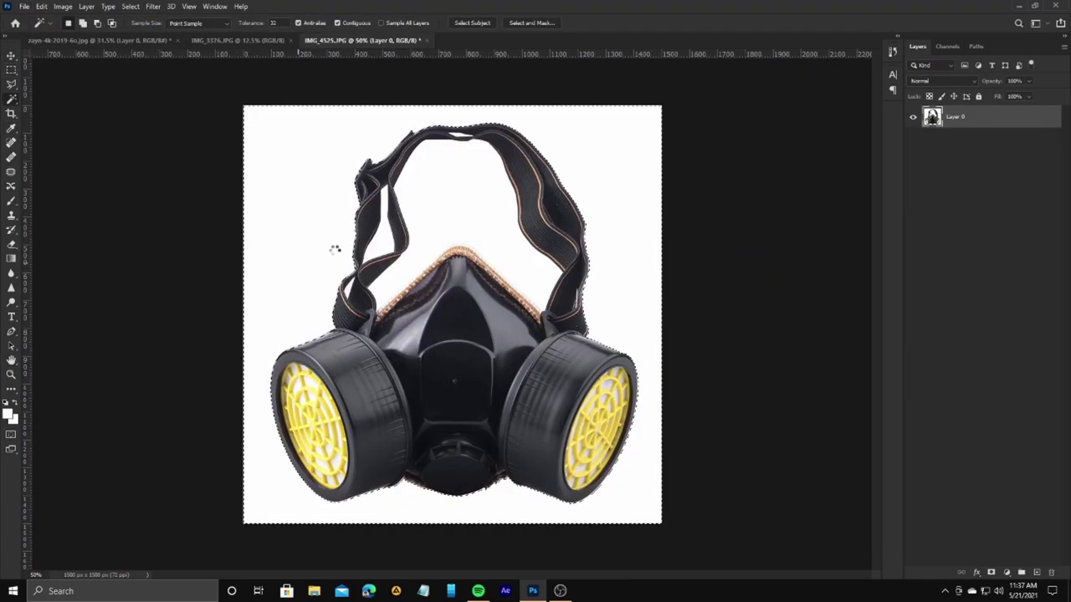
pyautogui.press('Delete')
pyautogui.click(468, 193)
pyautogui.press('Delete')
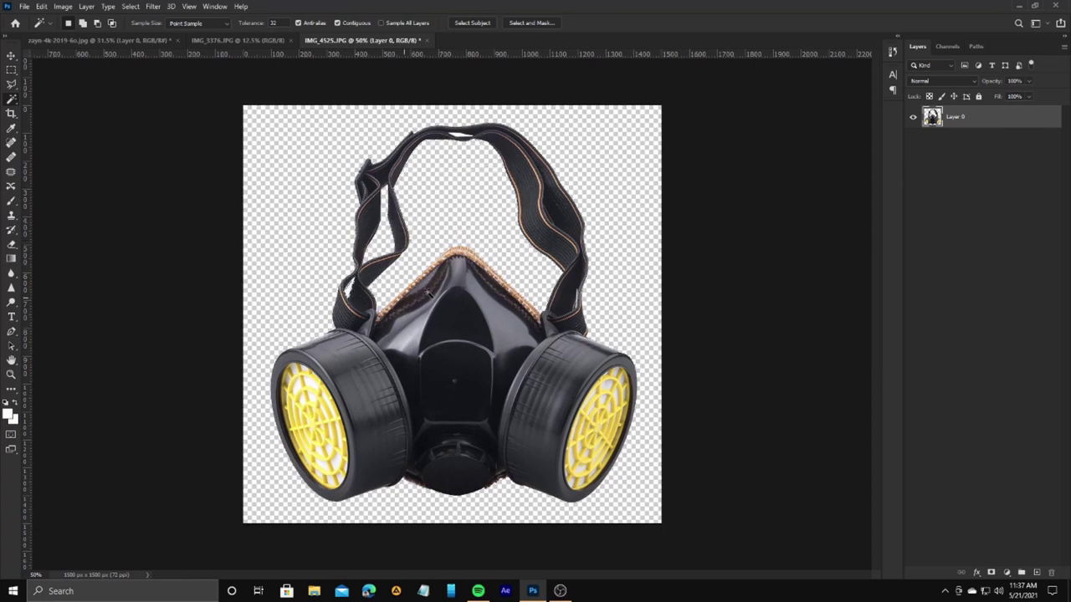
# Step: Bring the gas mask into the man's photo, scaled to about 82% and slightly tilted over his face
pyautogui.press('v')
pyautogui.moveTo(430, 293); pyautogui.dragTo(787, 258)
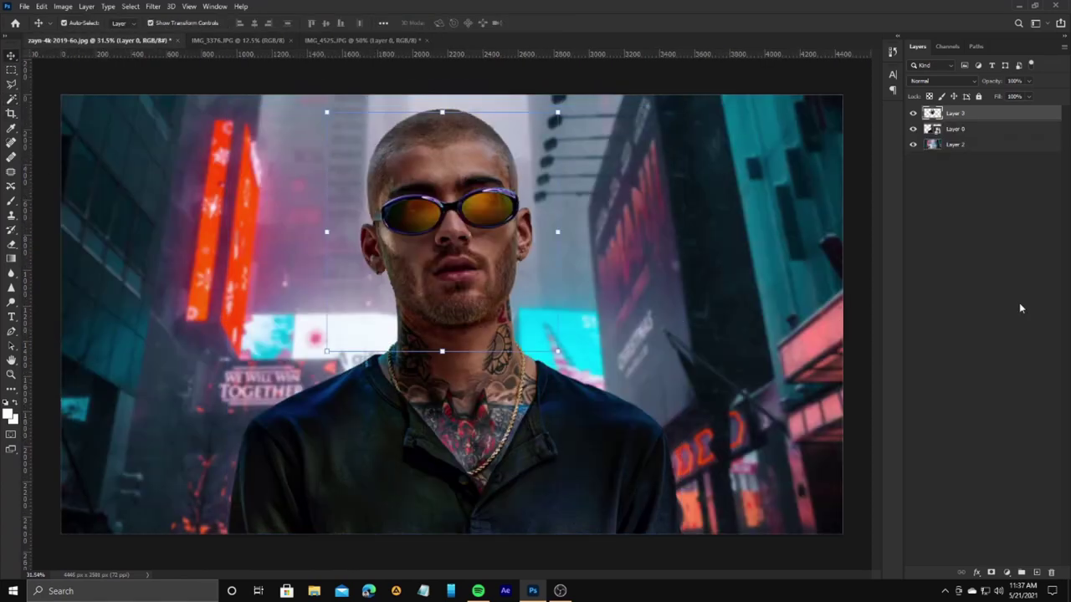
pyautogui.moveTo(434, 291); pyautogui.dragTo(455, 297)
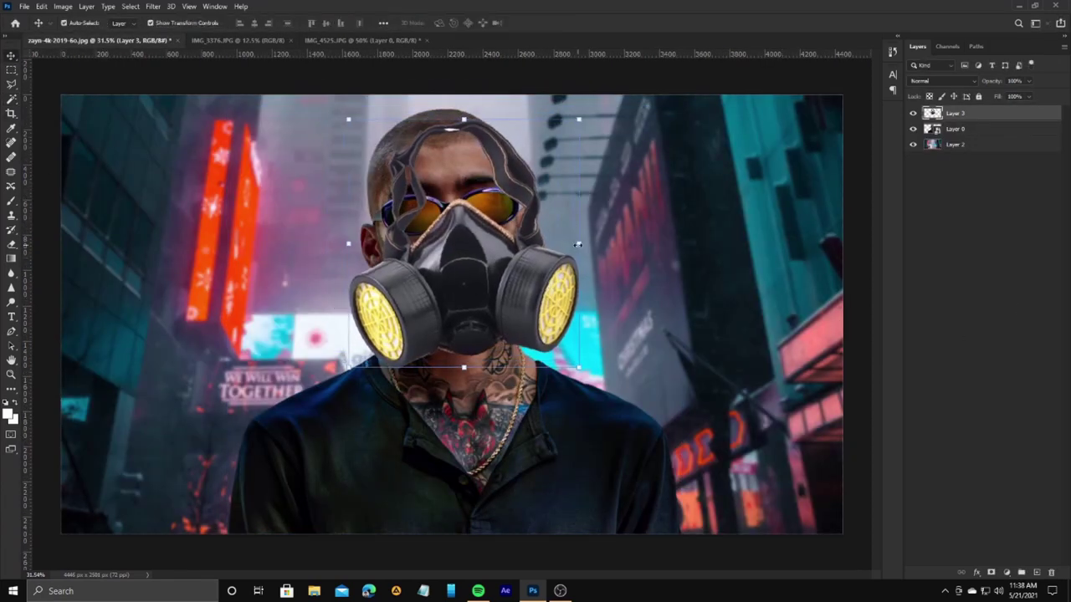
pyautogui.moveTo(578, 244); pyautogui.dragTo(548, 248)
pyautogui.moveTo(452, 132); pyautogui.dragTo(458, 131)
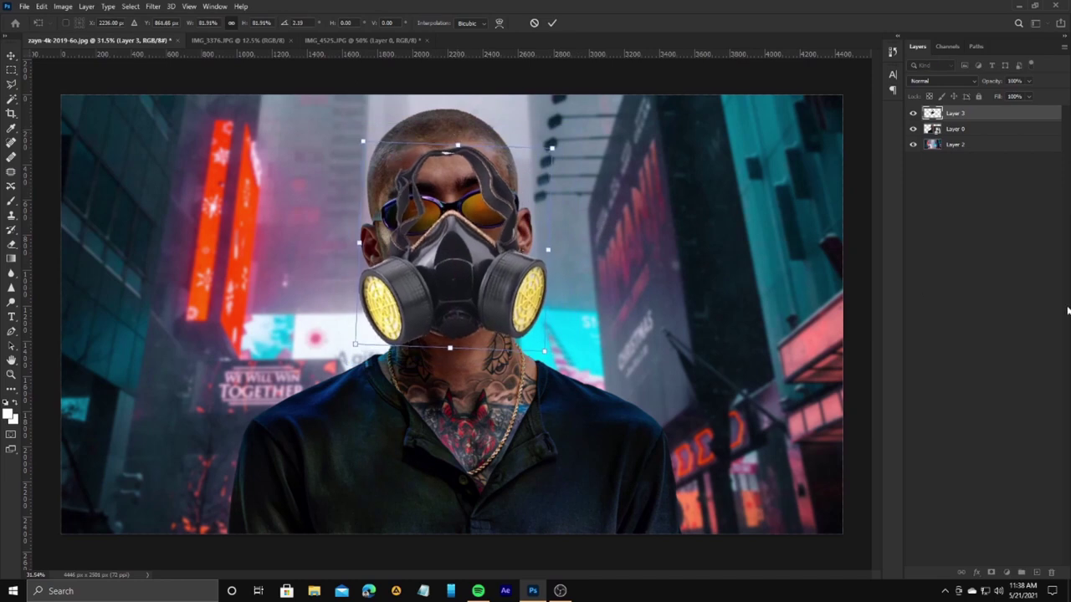
pyautogui.press('Return')
pyautogui.scroll(2, 446, 279)
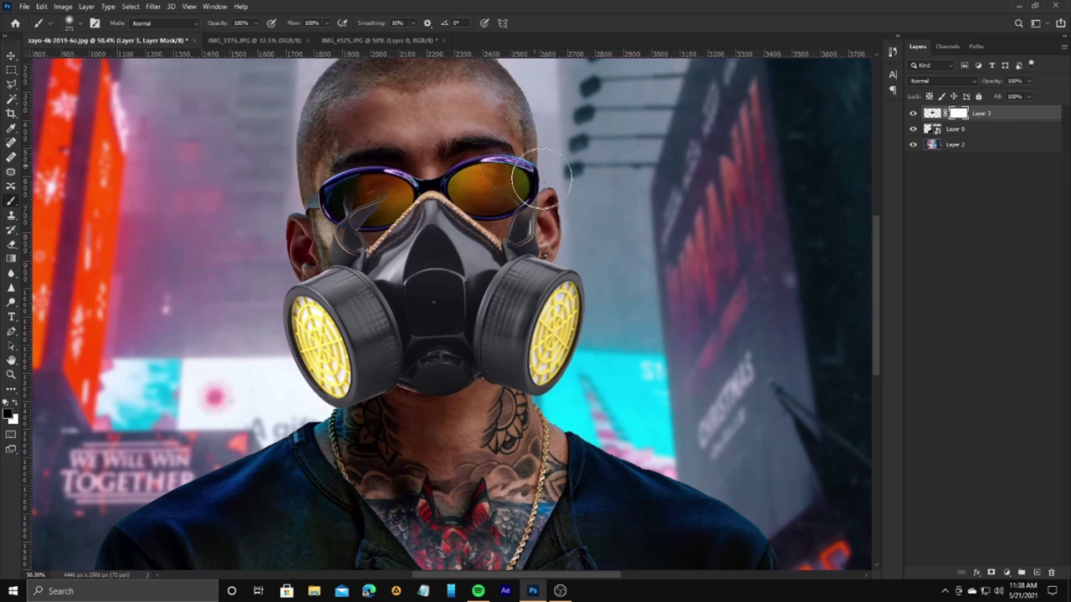
pyautogui.scroll(3, 542, 178)
pyautogui.scroll(3, 411, 266)
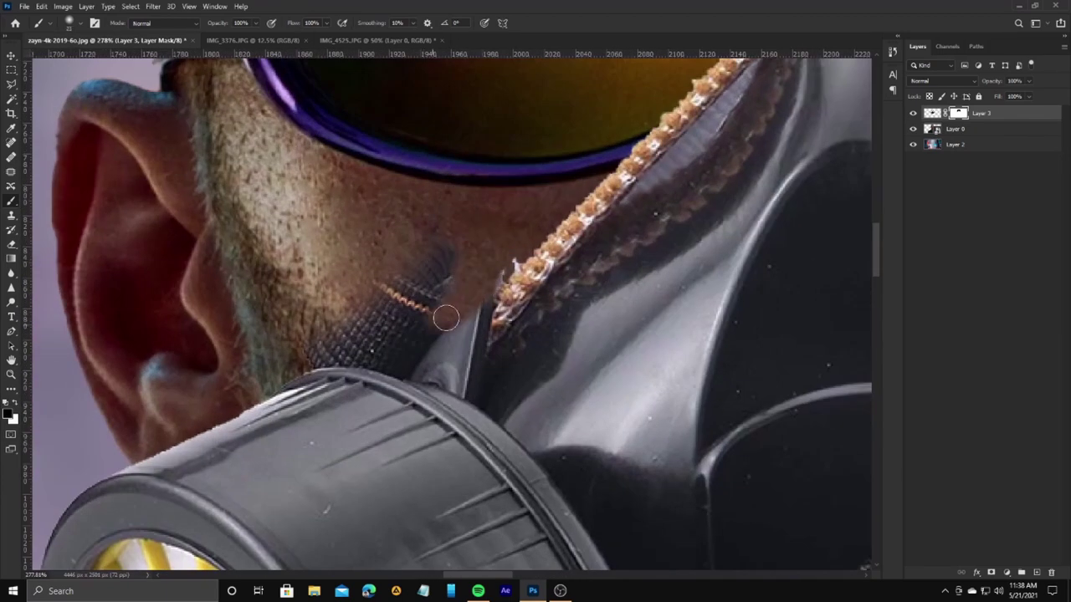
pyautogui.scroll(-2, 393, 326)
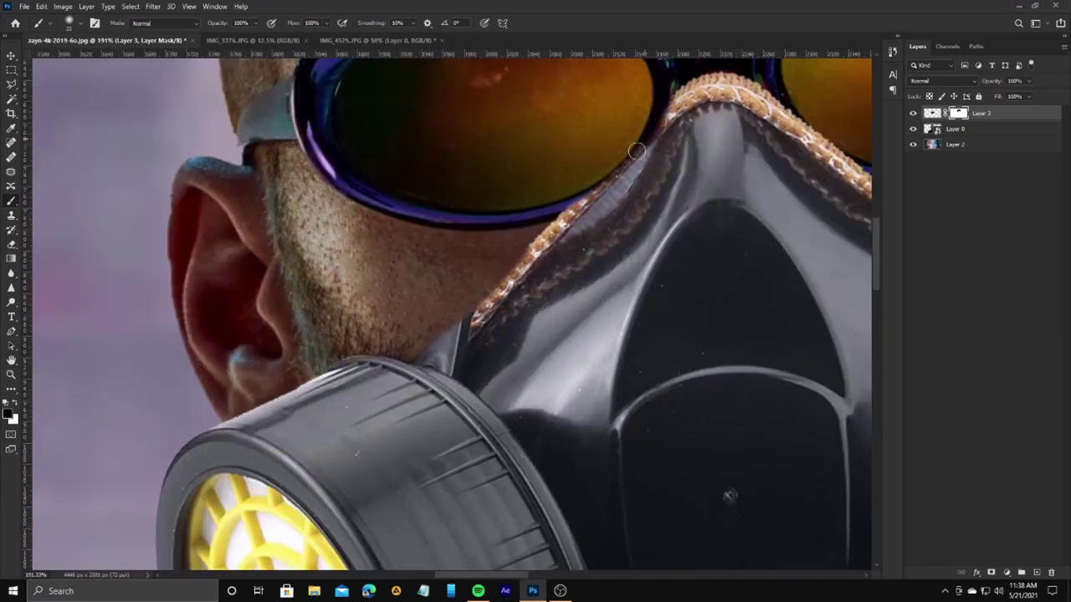
pyautogui.scroll(-6, 637, 151)
pyautogui.scroll(6, 582, 226)
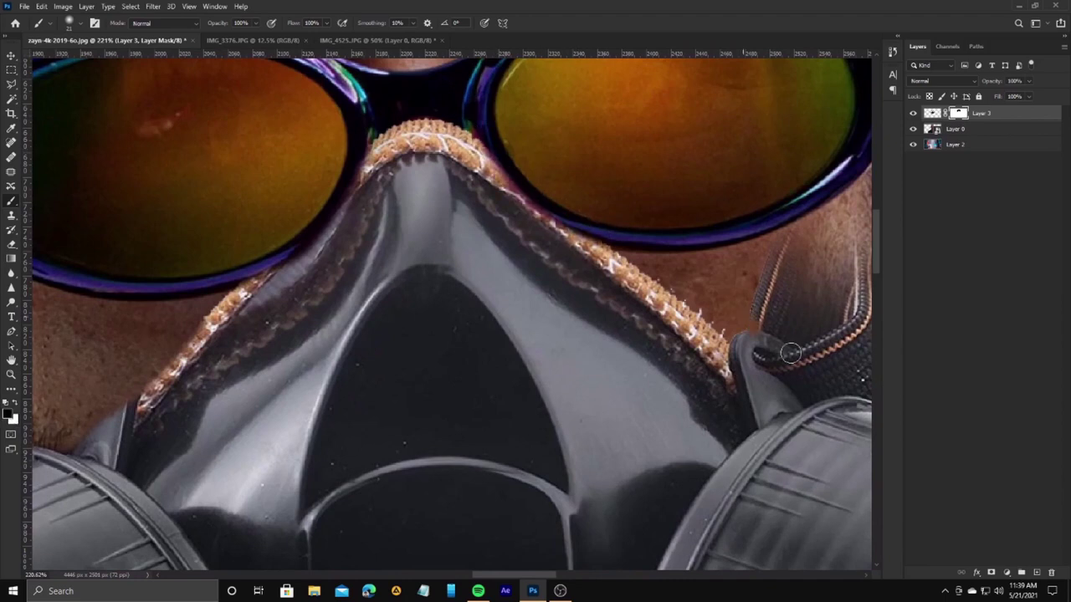
pyautogui.scroll(-1, 825, 375)
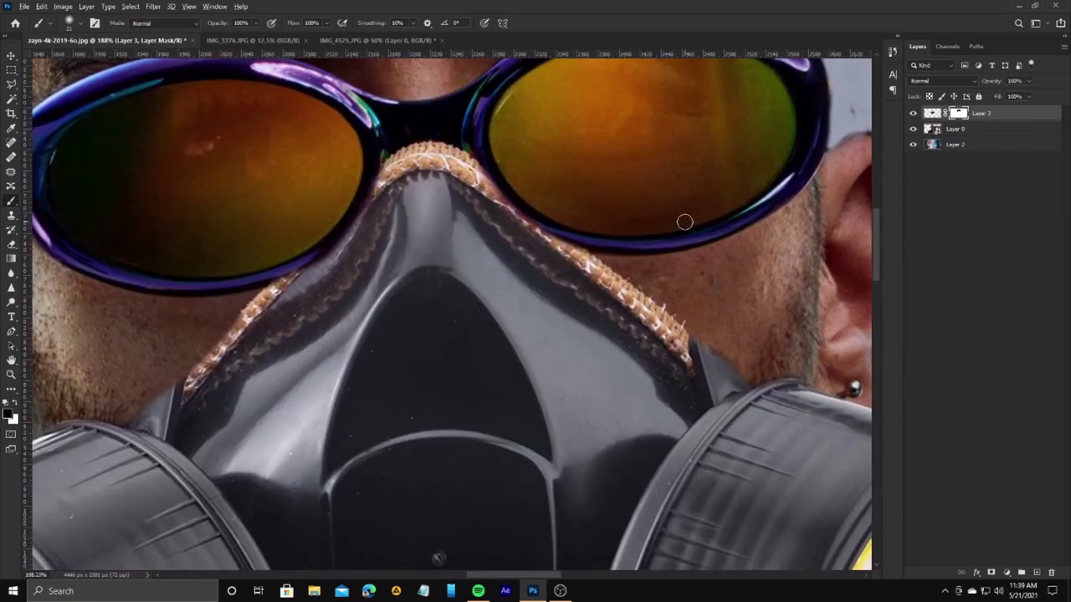
pyautogui.scroll(-3, 684, 221)
# Step: Add a Hue/Saturation adjustment clipped to the man, invert its mask, and pick a large soft brush
pyautogui.hotkey('ctrl', '0')
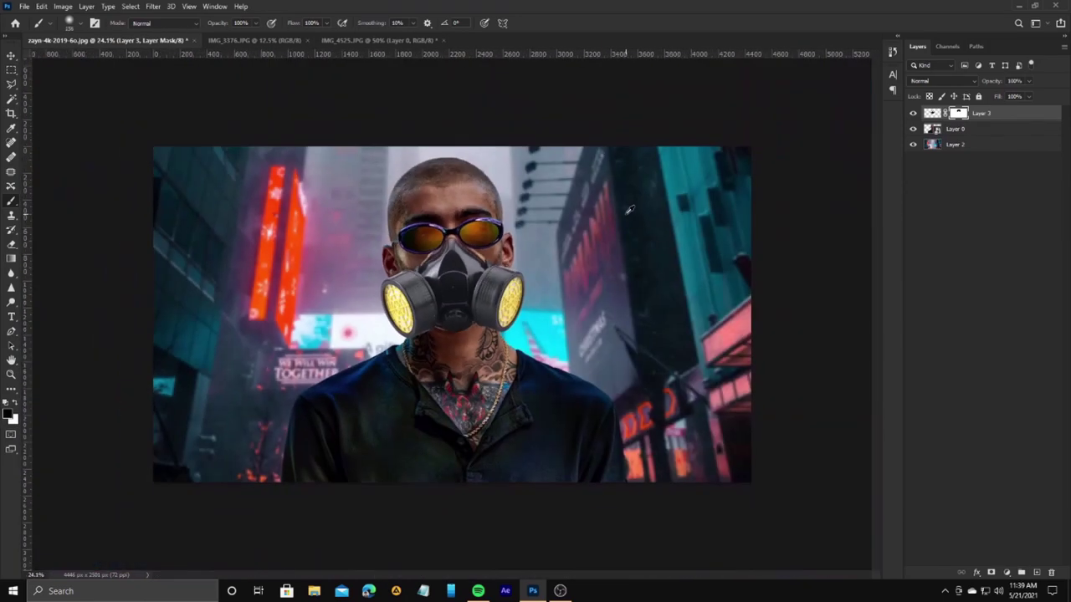
pyautogui.click(954, 129)
pyautogui.click(1006, 573)
pyautogui.click(1017, 469)
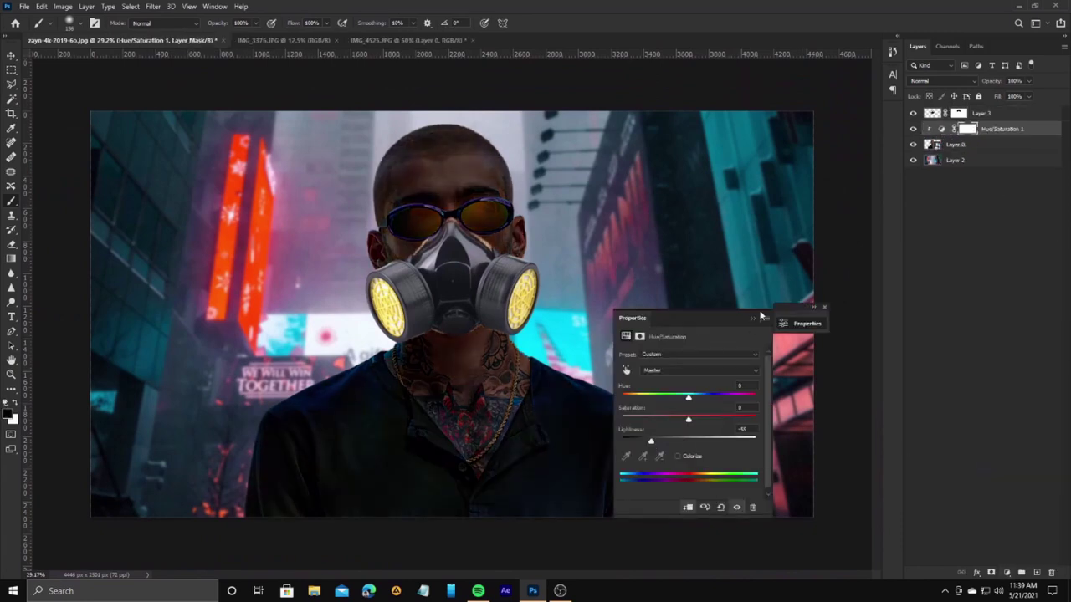
pyautogui.click(752, 317)
pyautogui.hotkey('ctrl', 'i')
pyautogui.scroll(5, 439, 286)
pyautogui.rightClick(368, 320)
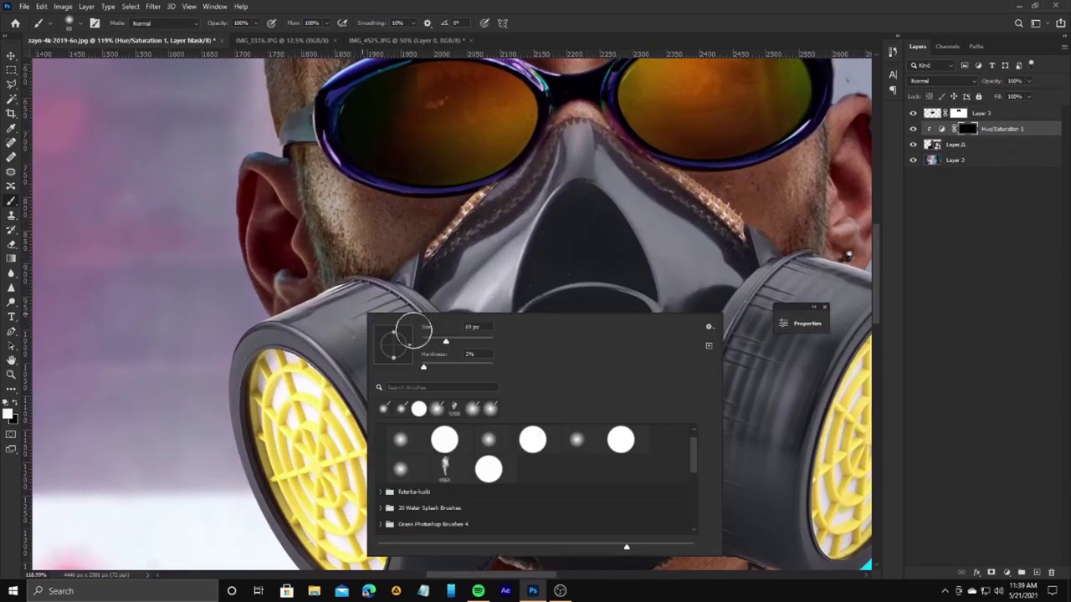
pyautogui.click(670, 234)
pyautogui.scroll(-3, 754, 257)
pyautogui.scroll(3, 754, 257)
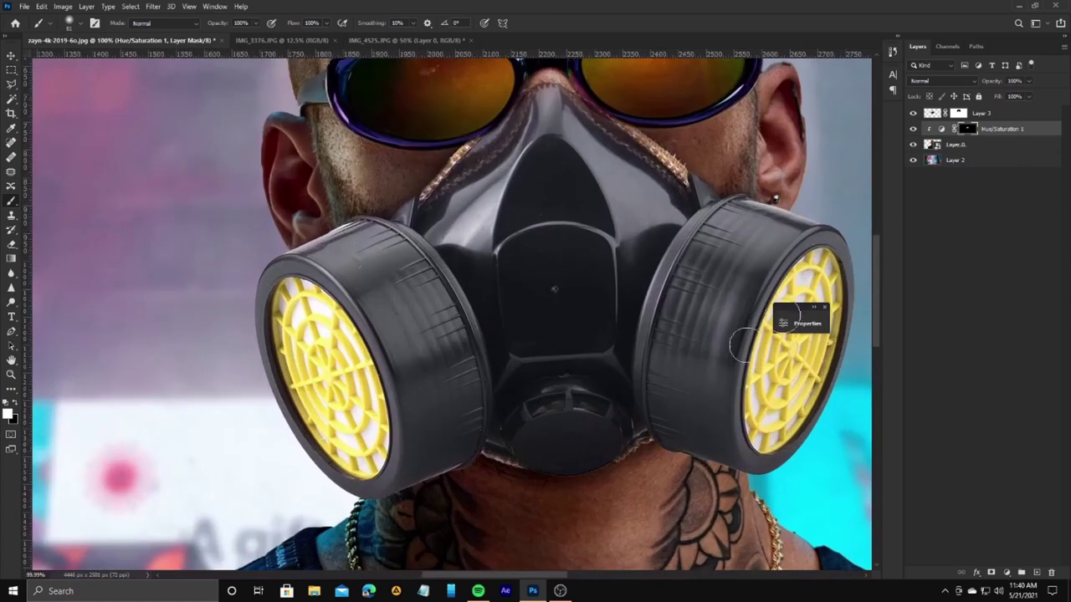
# Step: Add a darker Hue/Saturation adjustment clipped to the gas mask, with its mask inverted
pyautogui.click(980, 113)
pyautogui.click(1006, 572)
pyautogui.click(991, 474)
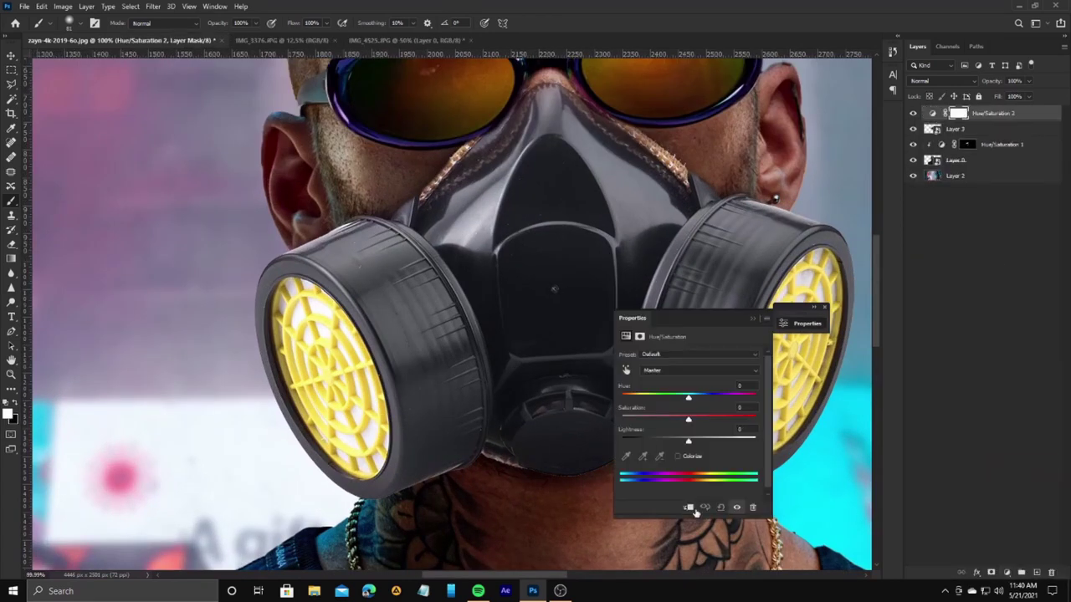
pyautogui.moveTo(688, 454); pyautogui.dragTo(661, 454)
pyautogui.hotkey('ctrl', 'alt', 'g')
pyautogui.hotkey('ctrl', 'i')
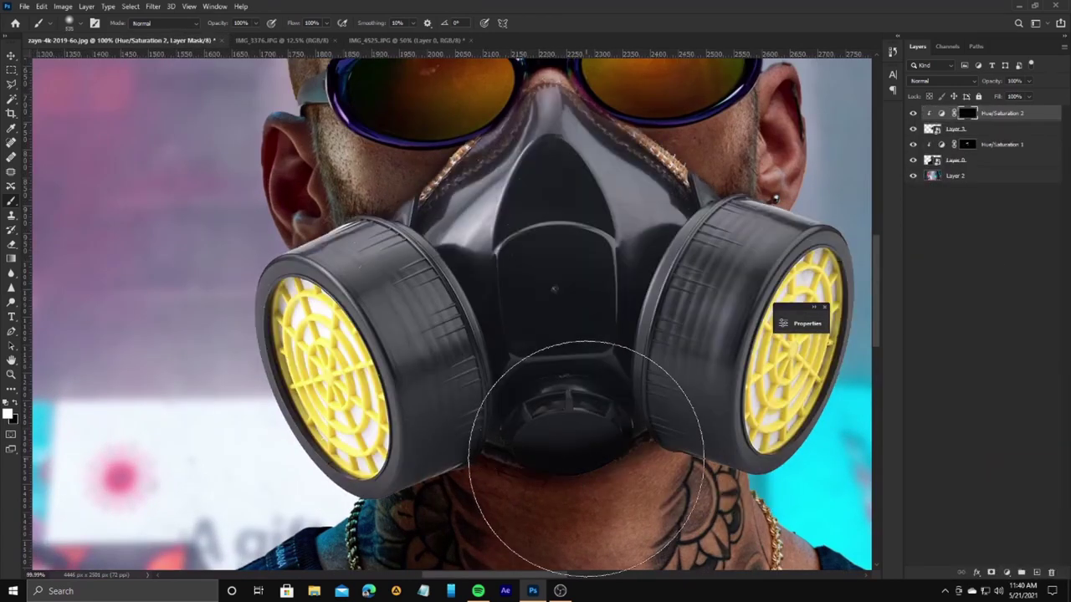
pyautogui.scroll(-3, 574, 179)
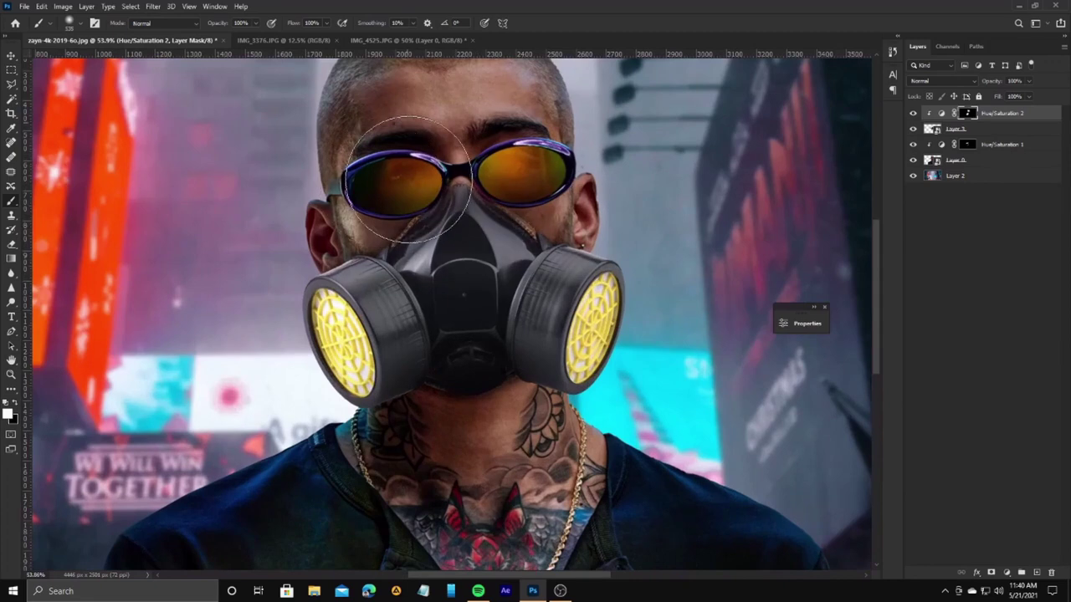
pyautogui.scroll(-1, 408, 177)
pyautogui.scroll(3, 466, 191)
pyautogui.scroll(-3, 466, 191)
pyautogui.scroll(-1, 435, 201)
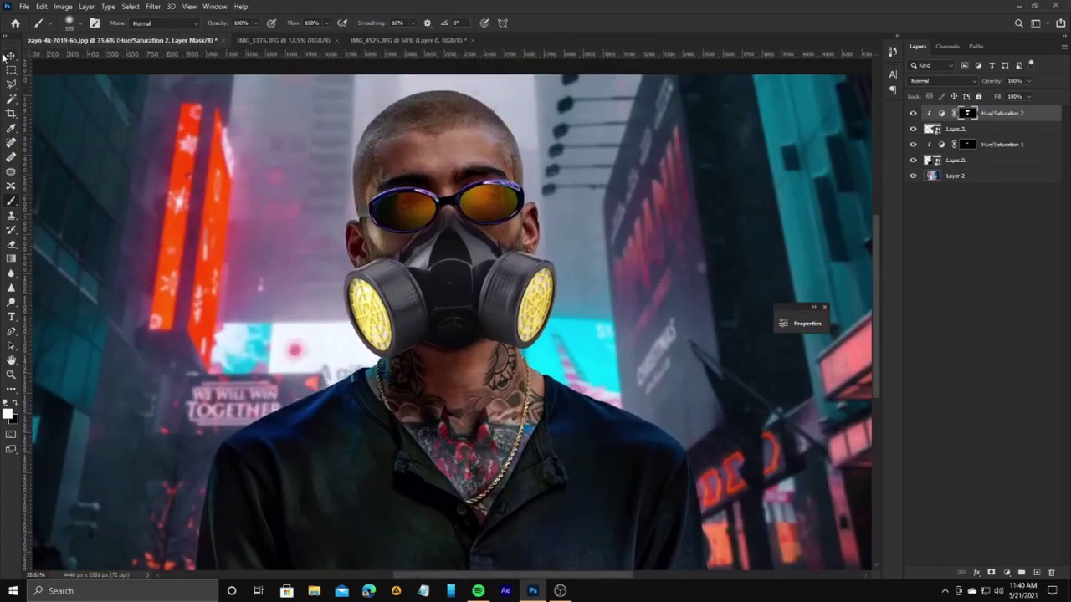
pyautogui.click(11, 56)
pyautogui.scroll(-1, 393, 336)
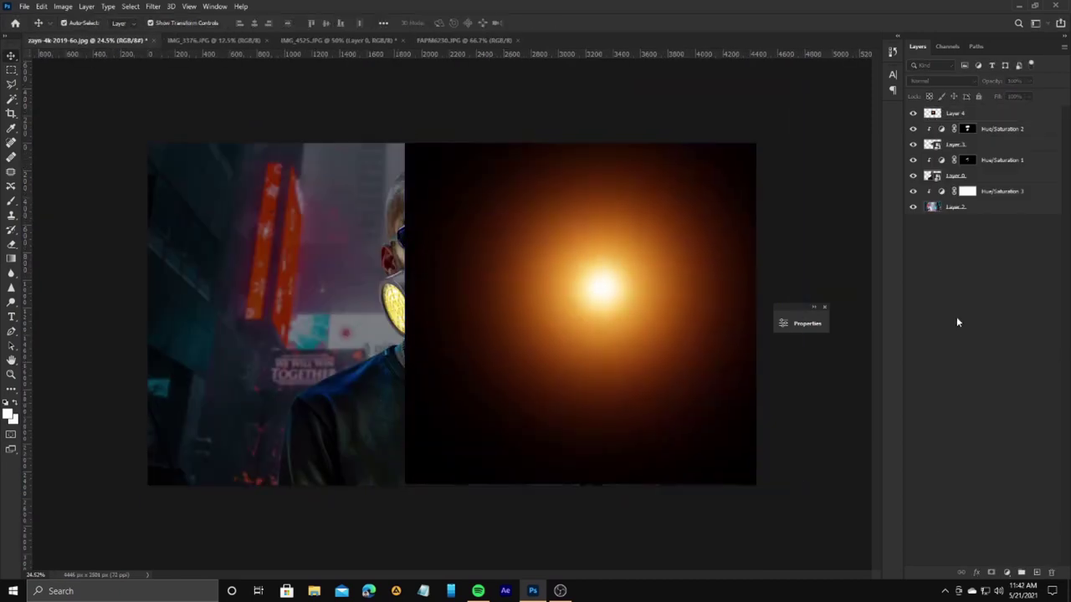
# Step: Set the orange glow layer to Screen and move it below the man
pyautogui.click(941, 80)
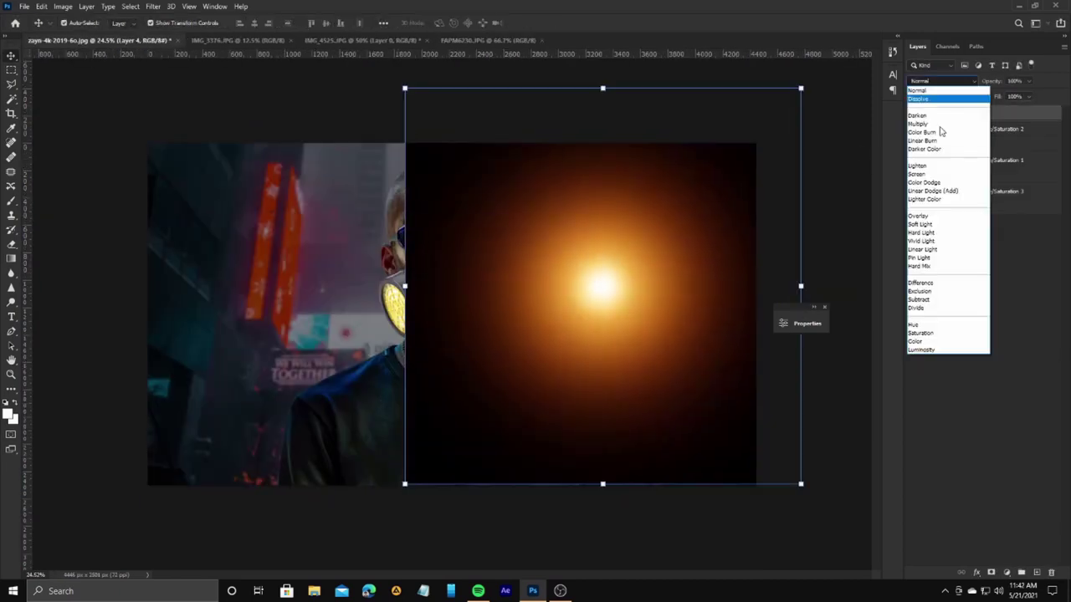
pyautogui.click(917, 174)
pyautogui.moveTo(981, 185); pyautogui.dragTo(981, 184)
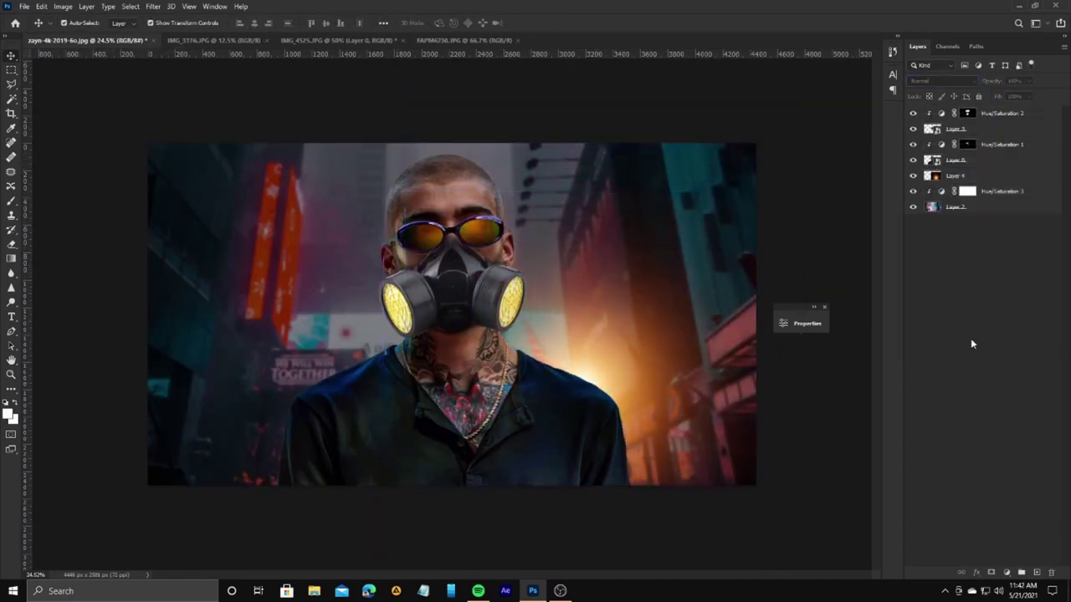
# Step: Place the glow copy at the lower left and shift its hue with a Hue/Saturation adjustment
pyautogui.moveTo(658, 341)
pyautogui.mouseDown()
pyautogui.moveTo(374, 369)
pyautogui.moveTo(381, 362)
pyautogui.mouseUp()
pyautogui.click(1006, 573)
pyautogui.click(1012, 465)
pyautogui.moveTo(688, 397); pyautogui.dragTo(742, 398)
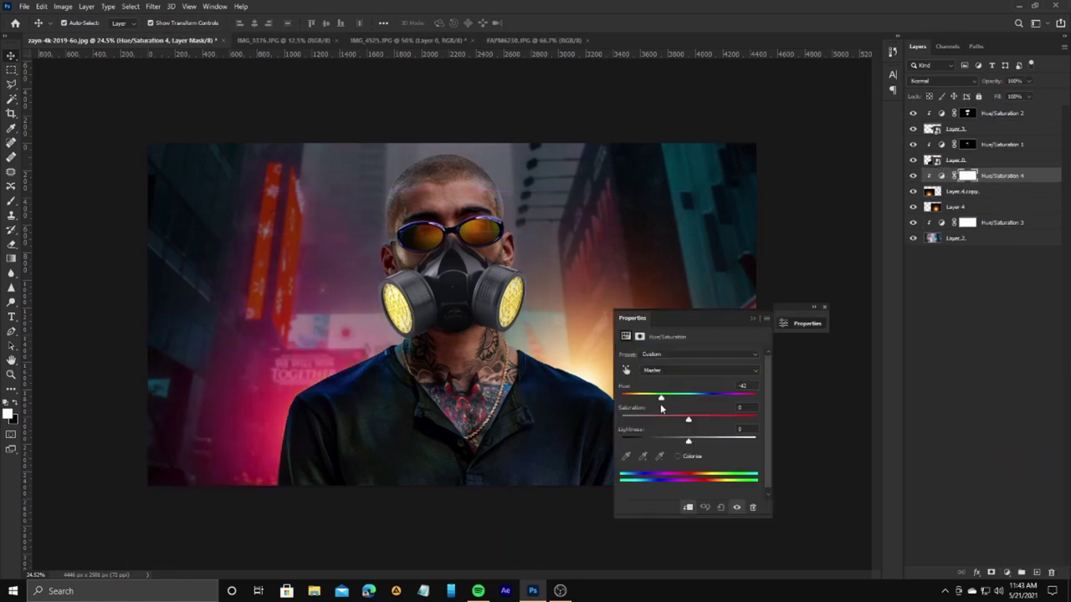
# Step: Add a teal Solid Color fill layer in Screen blend mode
pyautogui.click(1005, 573)
pyautogui.click(1008, 376)
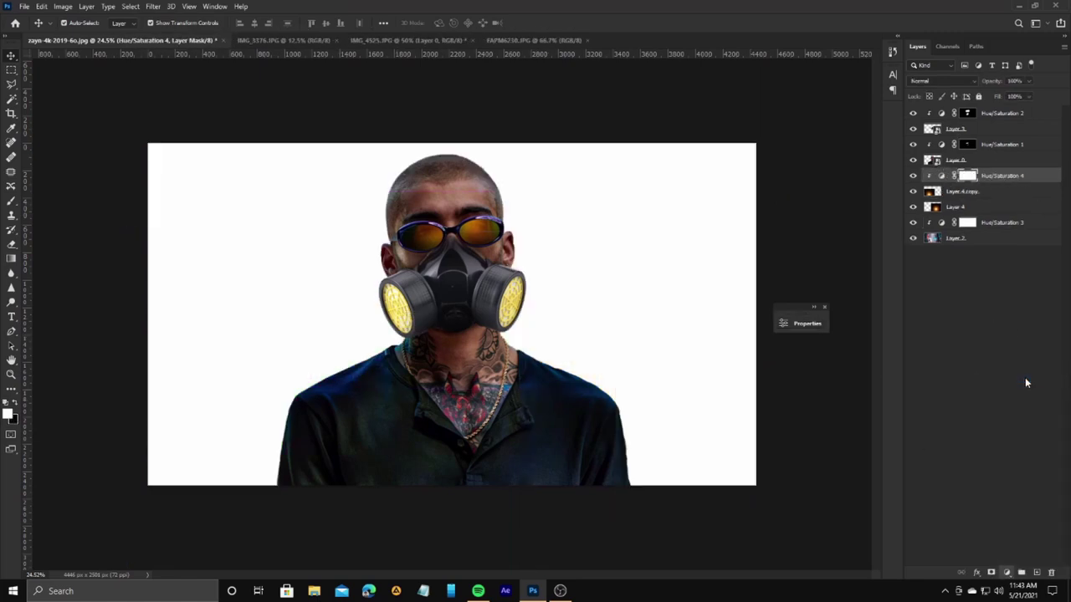
pyautogui.moveTo(851, 192); pyautogui.dragTo(851, 251)
pyautogui.click(795, 192)
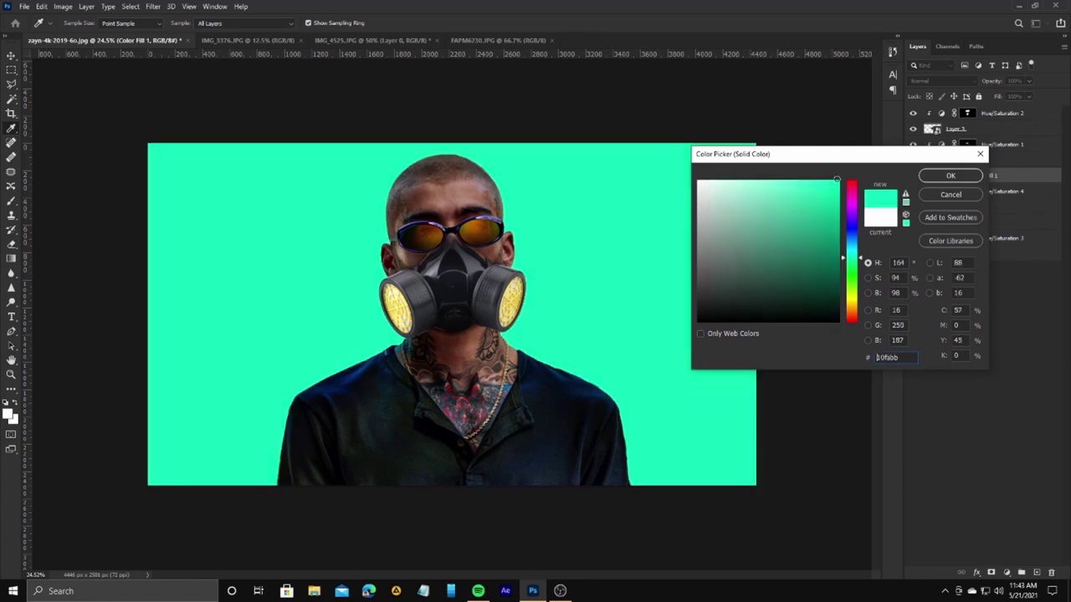
pyautogui.click(950, 176)
pyautogui.click(942, 80)
pyautogui.click(920, 174)
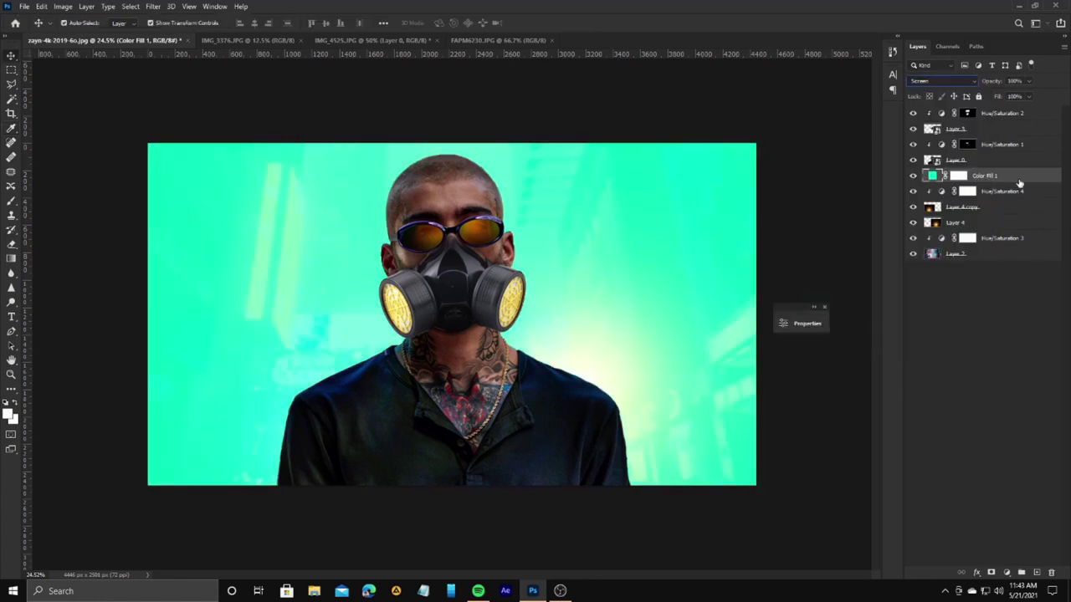
# Step: Limit the teal fill with Blend If, invert its mask, and paint it back on the left side
pyautogui.doubleClick(1019, 176)
pyautogui.moveTo(725, 485); pyautogui.dragTo(802, 485)
pyautogui.click(965, 288)
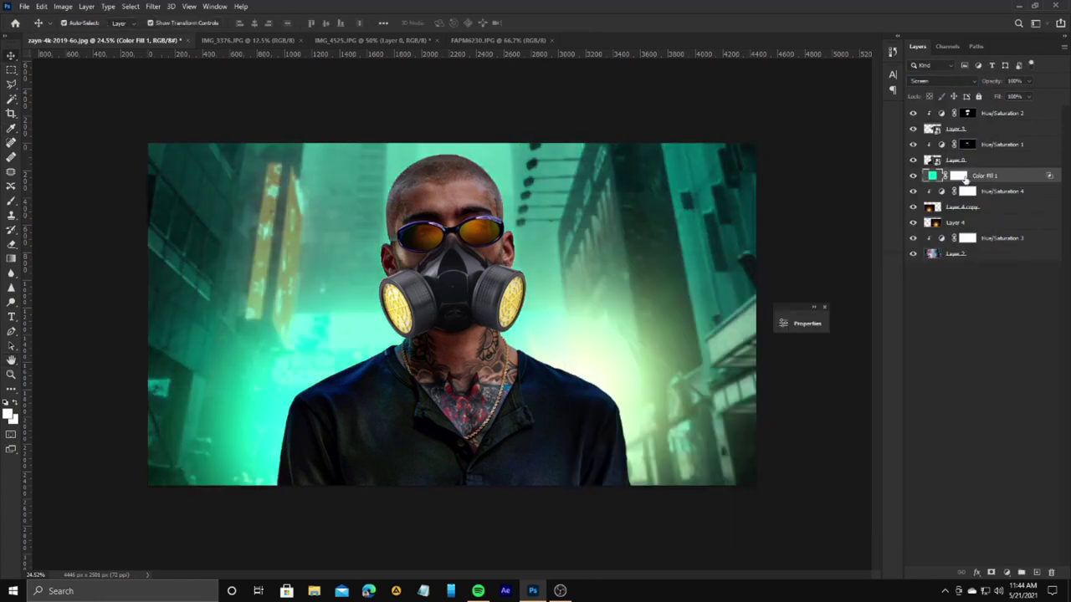
pyautogui.click(957, 175)
pyautogui.hotkey('ctrl', 'i')
pyautogui.moveTo(338, 381); pyautogui.dragTo(239, 334)
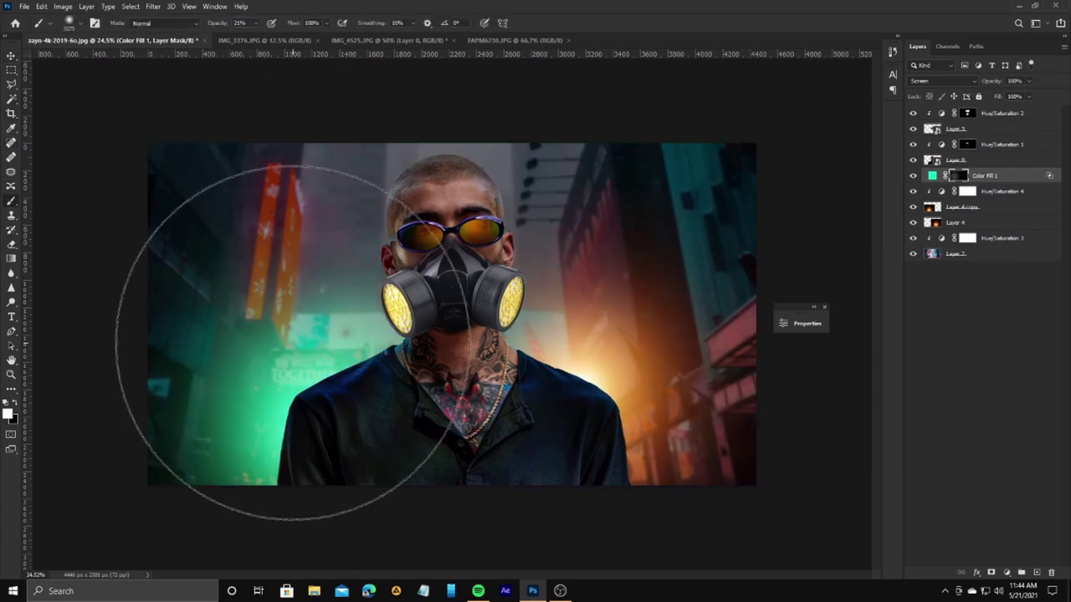
# Step: Add an orange-yellow Solid Color fill layer
pyautogui.click(1006, 573)
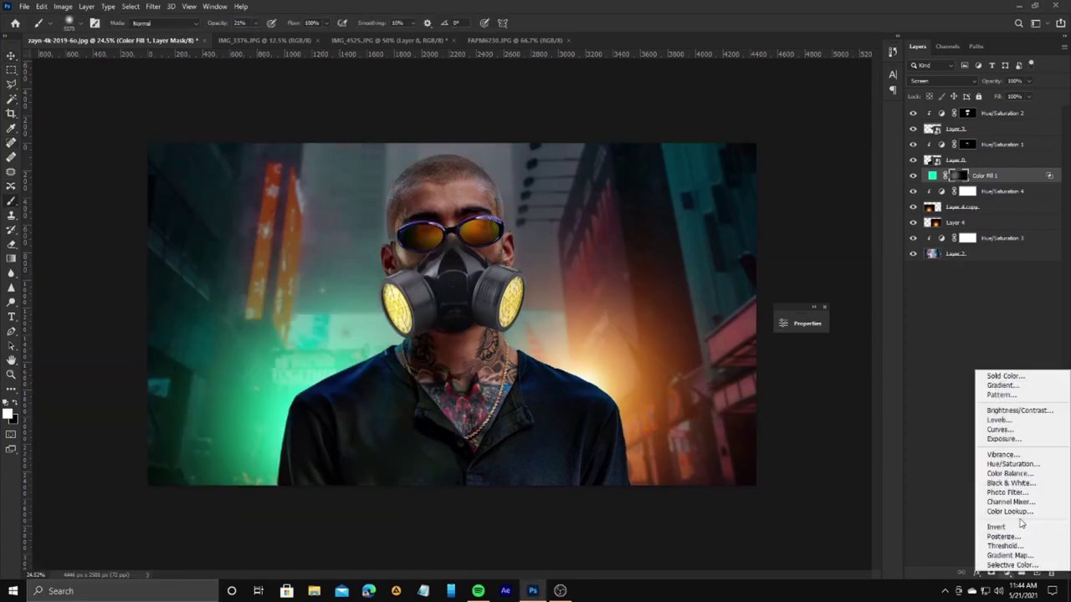
pyautogui.click(1005, 376)
pyautogui.click(854, 311)
pyautogui.click(833, 188)
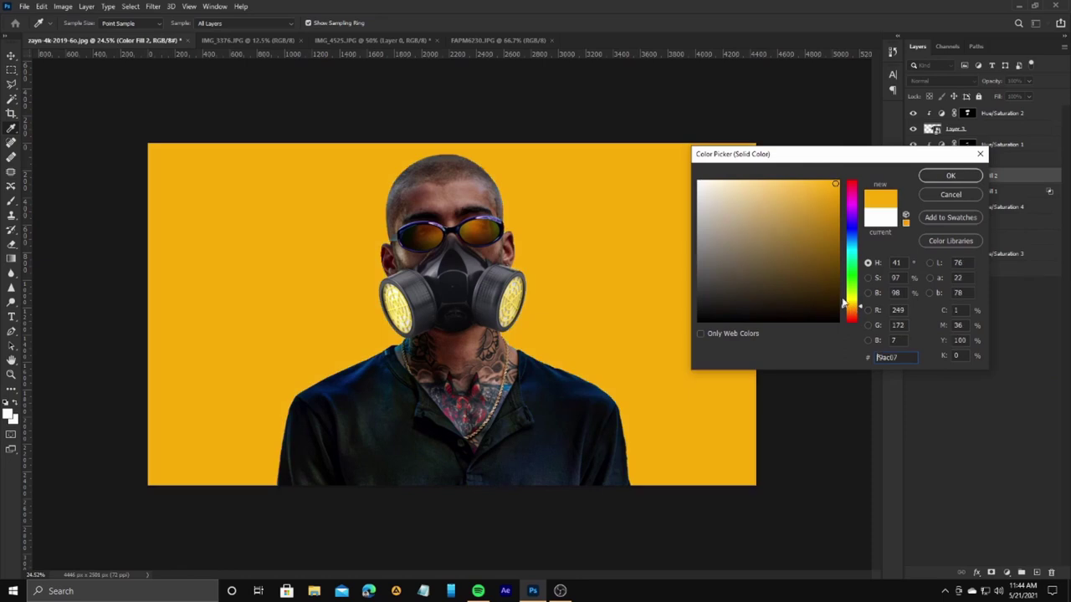
pyautogui.click(951, 176)
# Step: Limit the orange fill with Blend If, invert its mask, and paint it back on the right side
pyautogui.doubleClick(1034, 175)
pyautogui.moveTo(730, 477); pyautogui.dragTo(766, 478)
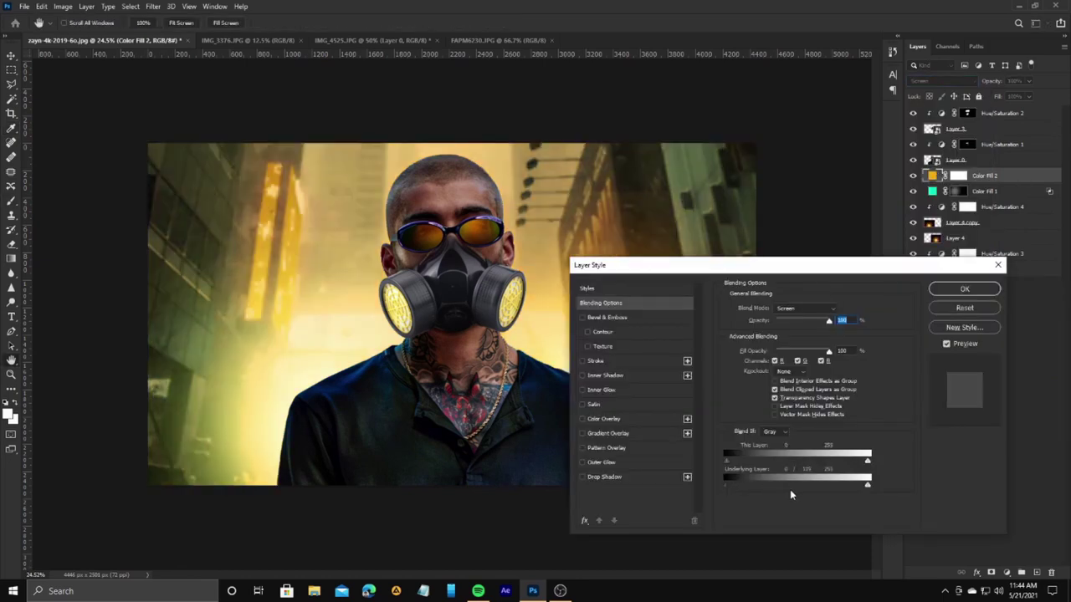
pyautogui.click(964, 287)
pyautogui.click(958, 175)
pyautogui.hotkey('ctrl', 'i')
pyautogui.moveTo(538, 215); pyautogui.dragTo(597, 318)
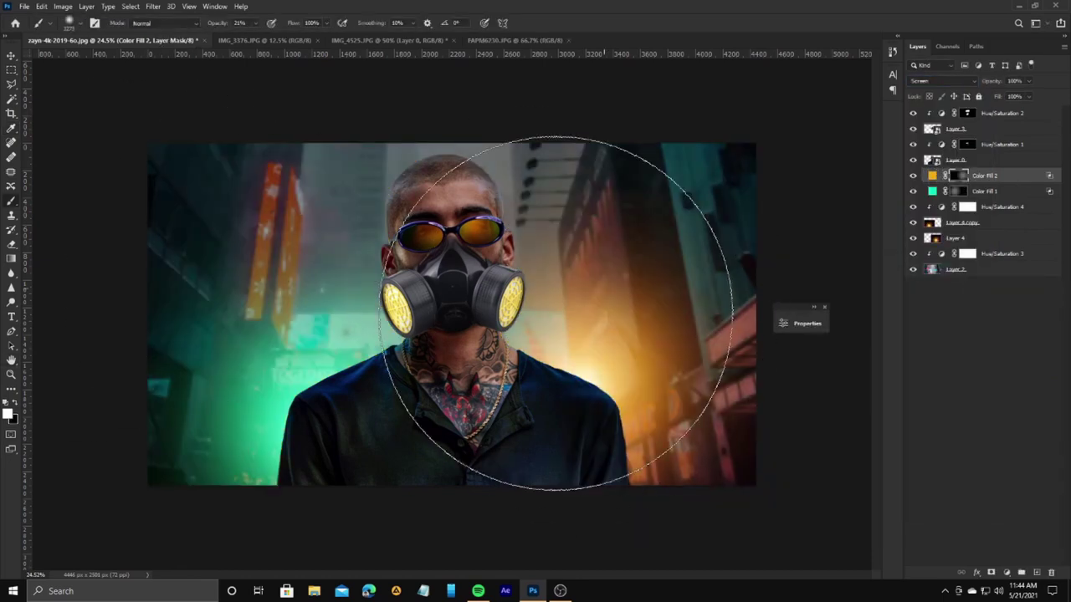
pyautogui.click(958, 191)
# Step: Add a colorized Hue/Saturation layer on the man with a green-teal tint at saturation 100
pyautogui.press('v')
pyautogui.click(955, 160)
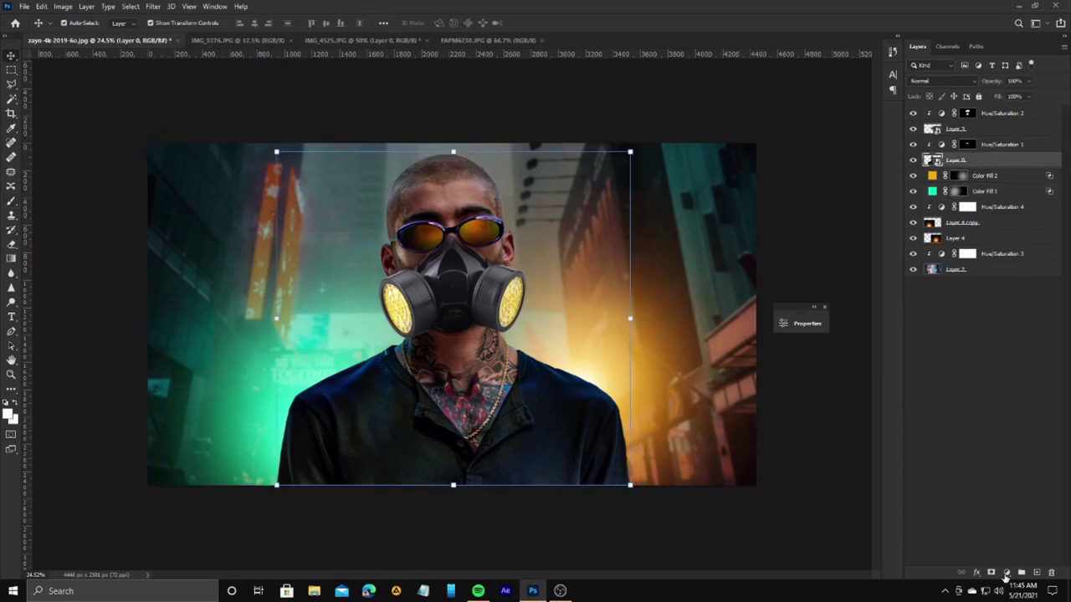
pyautogui.click(1006, 572)
pyautogui.click(1016, 468)
pyautogui.click(678, 456)
pyautogui.moveTo(689, 419); pyautogui.dragTo(755, 418)
pyautogui.moveTo(689, 397); pyautogui.dragTo(680, 398)
pyautogui.moveTo(688, 441); pyautogui.dragTo(712, 441)
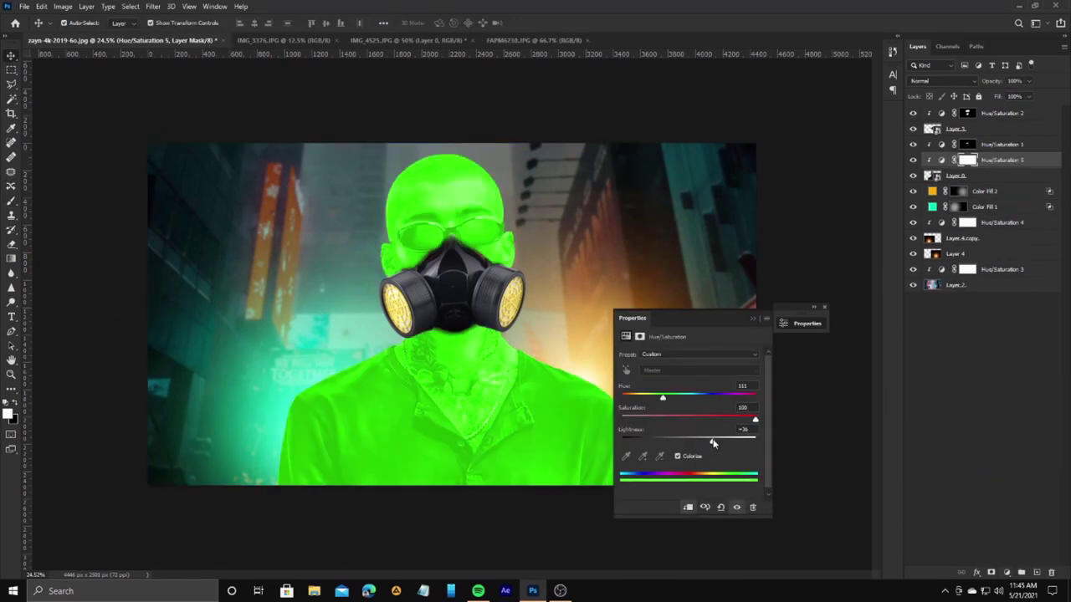
pyautogui.click(752, 318)
# Step: Split the Blend If slider so the tint hits only brighter tones, then invert its mask to black
pyautogui.doubleClick(1033, 160)
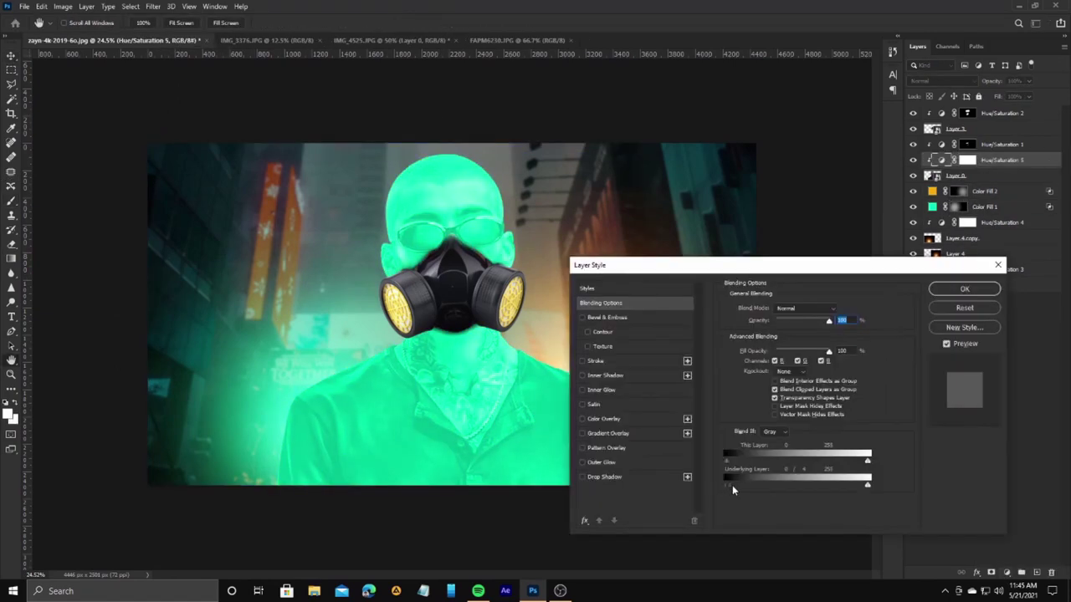
pyautogui.moveTo(725, 485); pyautogui.dragTo(793, 485)
pyautogui.click(963, 289)
pyautogui.click(968, 160)
pyautogui.hotkey('ctrl', 'i')
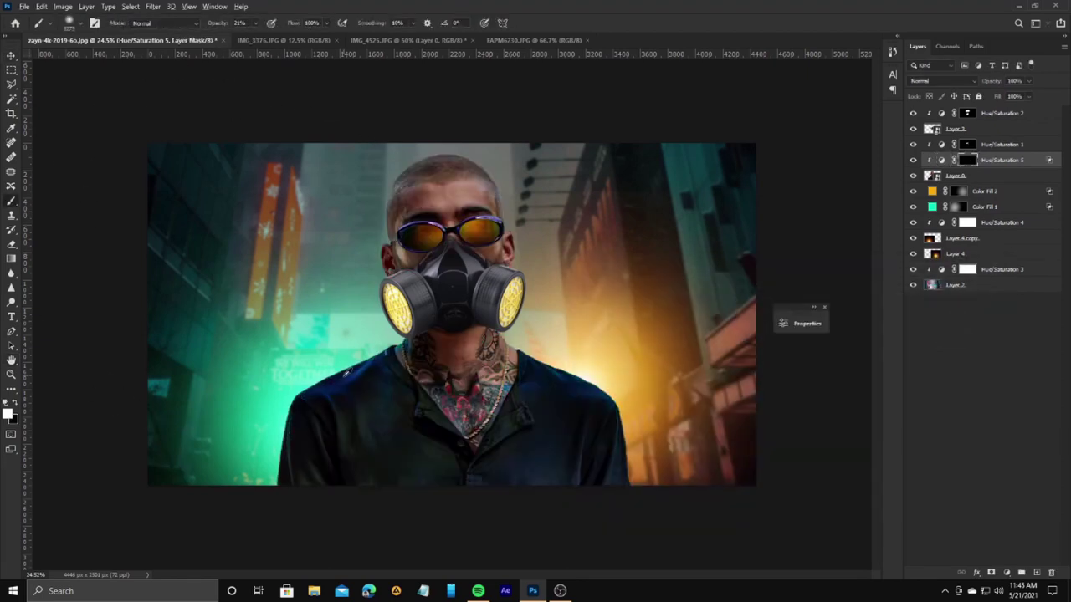
# Step: Add a second colorized Hue/Saturation layer tinted yellow
pyautogui.click(1006, 572)
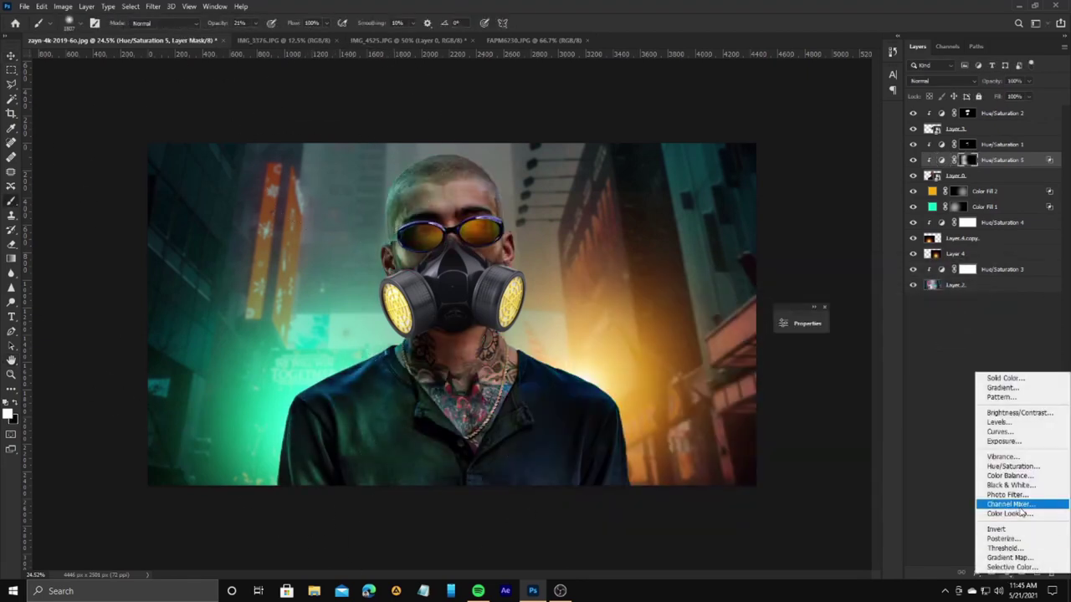
pyautogui.click(992, 502)
pyautogui.click(683, 455)
pyautogui.moveTo(719, 400)
pyautogui.mouseDown()
pyautogui.moveTo(700, 400)
pyautogui.moveTo(720, 400)
pyautogui.mouseUp()
pyautogui.click(834, 307)
# Step: Limit the yellow tint to brighter underlying tones and invert its mask to black
pyautogui.doubleClick(1033, 160)
pyautogui.moveTo(741, 485); pyautogui.dragTo(778, 485)
pyautogui.moveTo(698, 272); pyautogui.dragTo(809, 268)
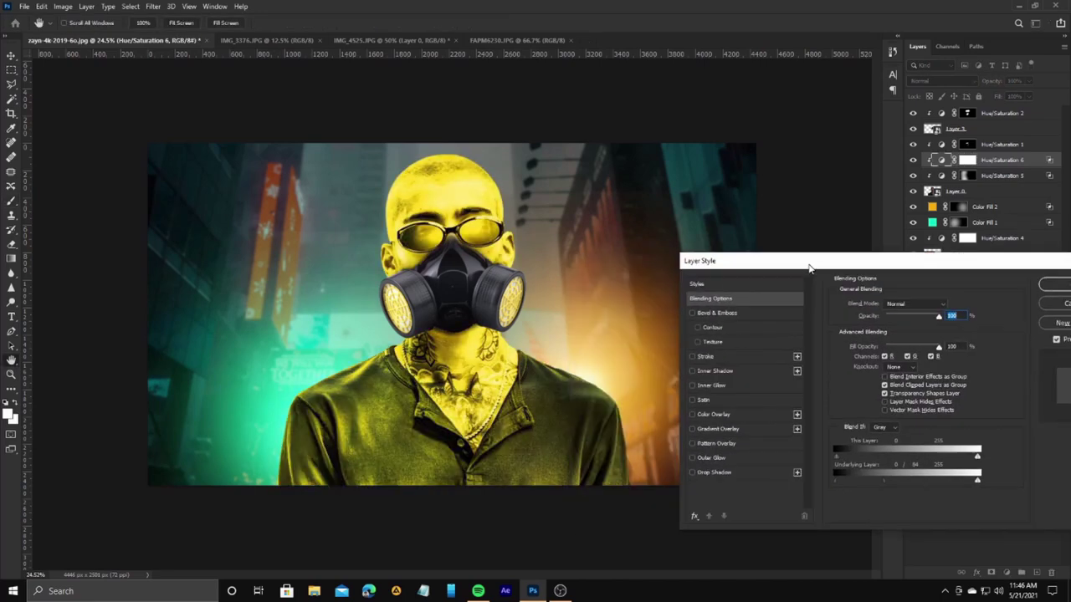
pyautogui.press('Return')
pyautogui.hotkey('ctrl', 'i')
pyautogui.press('b')
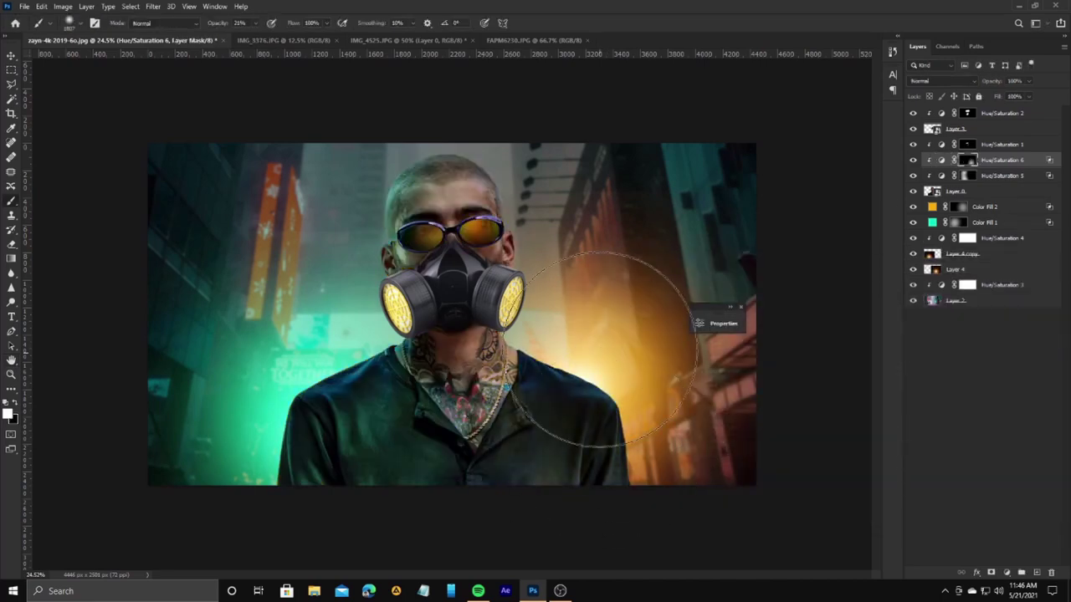
# Step: Add a third colorized Hue/Saturation layer shifted to yellow, with its mask inverted to black
pyautogui.click(1007, 573)
pyautogui.moveTo(586, 311); pyautogui.dragTo(870, 345)
pyautogui.click(877, 484)
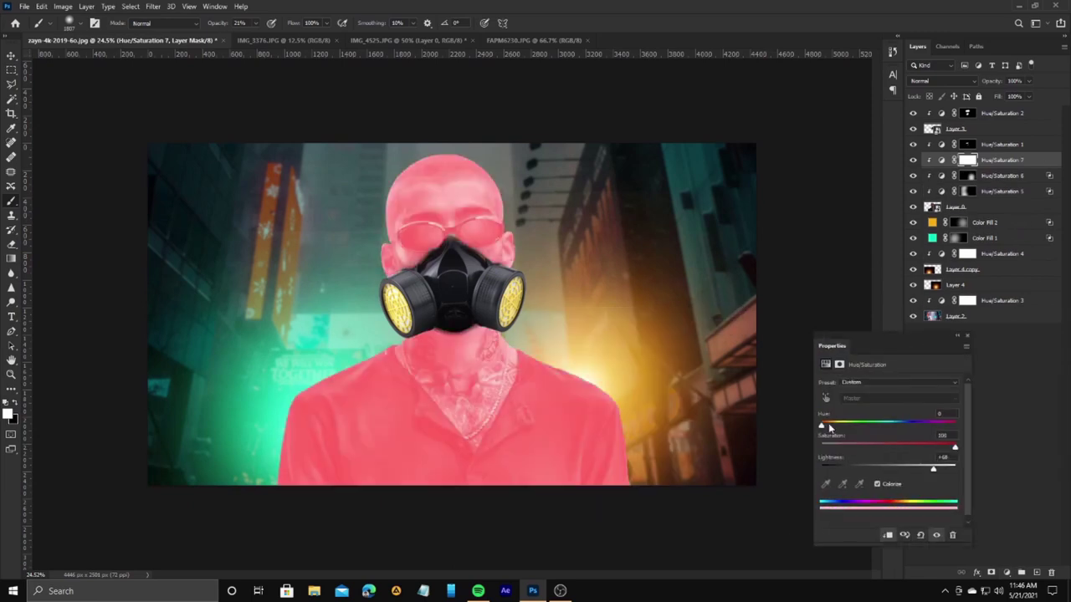
pyautogui.moveTo(888, 425); pyautogui.dragTo(838, 425)
pyautogui.click(959, 338)
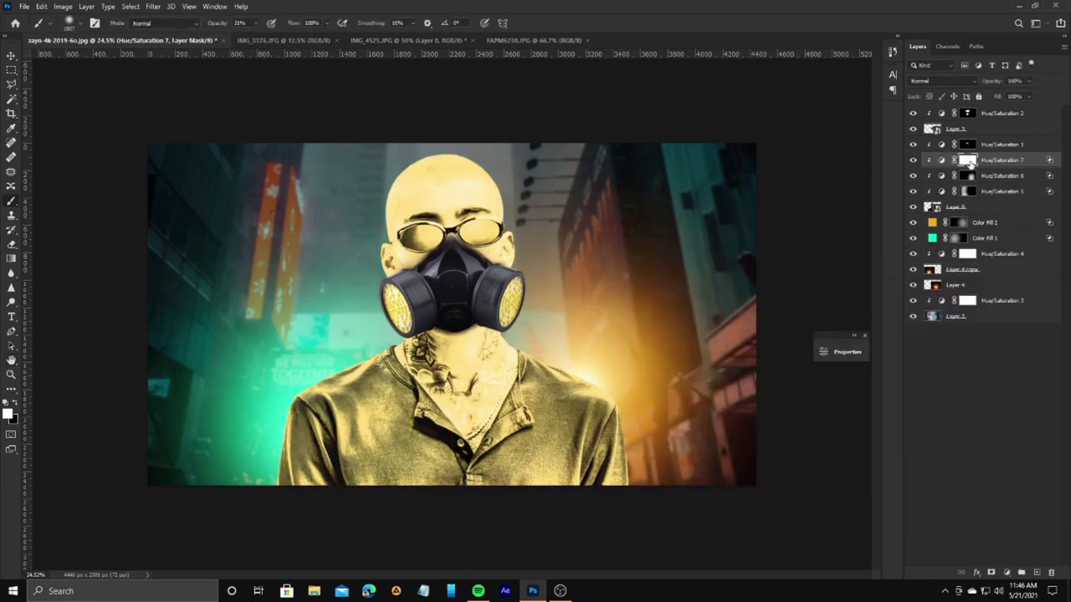
pyautogui.hotkey('ctrl', 'i')
pyautogui.scroll(5, 687, 415)
# Step: Paint yellow rim light onto the man's shoulder on the orange side
pyautogui.scroll(3, 688, 416)
pyautogui.rightClick(343, 244)
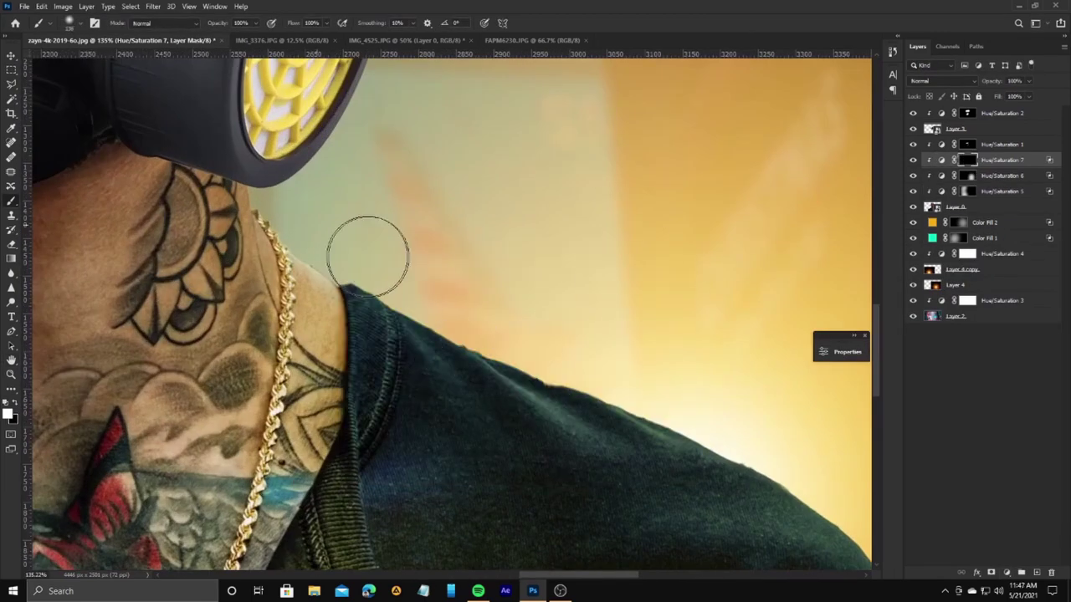
pyautogui.moveTo(535, 385)
pyautogui.mouseDown()
pyautogui.moveTo(632, 422)
pyautogui.moveTo(471, 423)
pyautogui.mouseUp()
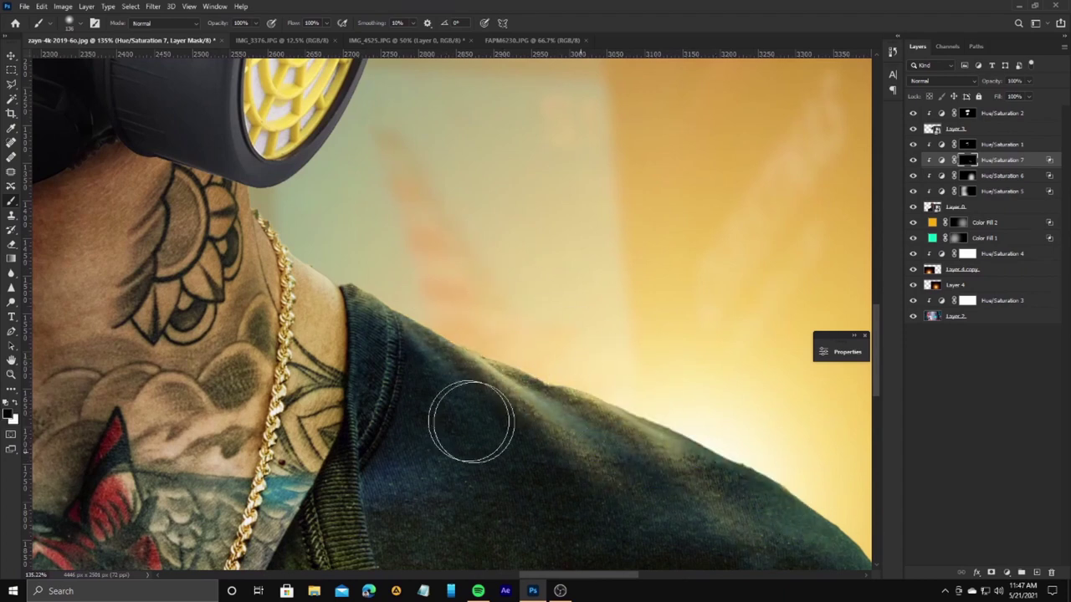
pyautogui.scroll(-5, 471, 423)
pyautogui.scroll(-4, 571, 456)
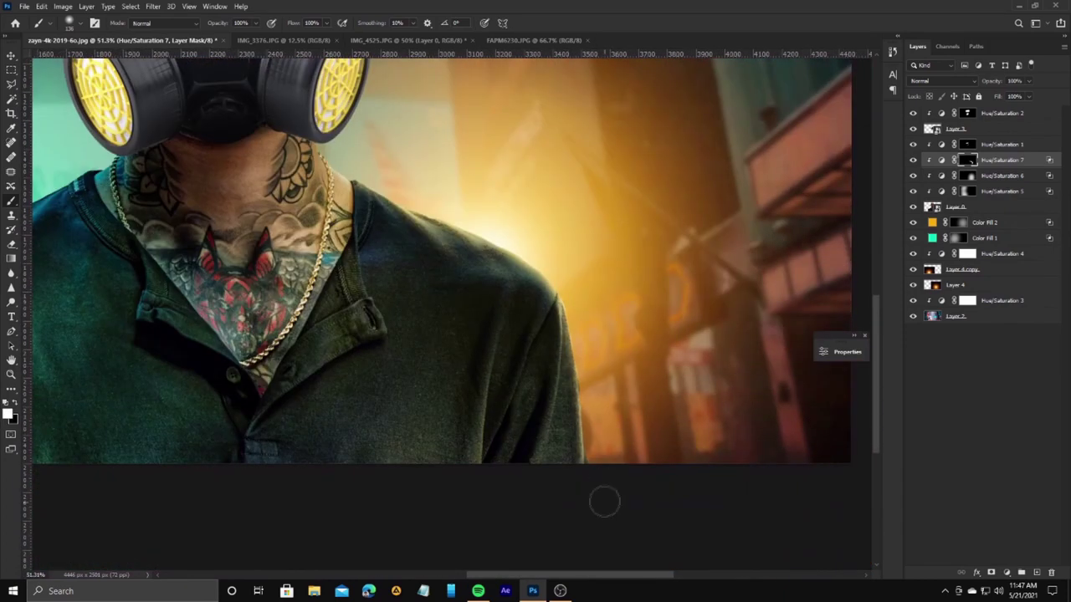
pyautogui.scroll(-3, 572, 159)
pyautogui.scroll(1, 577, 125)
pyautogui.scroll(-1, 583, 92)
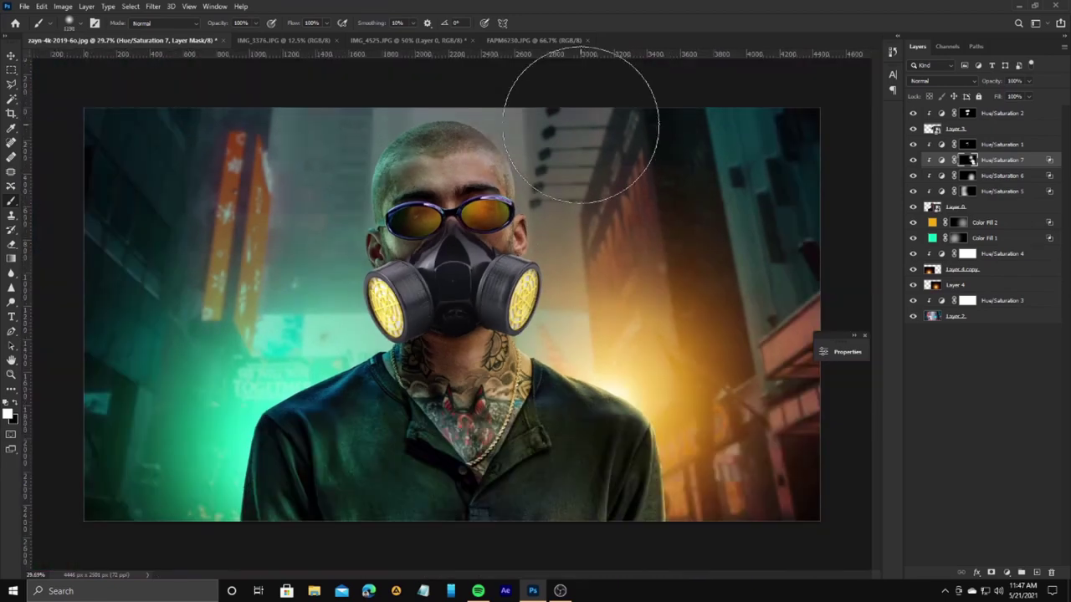
pyautogui.scroll(-1, 583, 92)
# Step: Add a colorized Hue/Saturation layer with raised hue and saturation to tint the man green
pyautogui.click(1007, 574)
pyautogui.click(1013, 464)
pyautogui.click(716, 484)
pyautogui.moveTo(661, 426)
pyautogui.mouseDown()
pyautogui.moveTo(705, 426)
pyautogui.moveTo(732, 450)
pyautogui.mouseUp()
pyautogui.click(792, 347)
# Step: Restrict the green tint to brighter tones with Blend If and invert its mask to black
pyautogui.doubleClick(1029, 160)
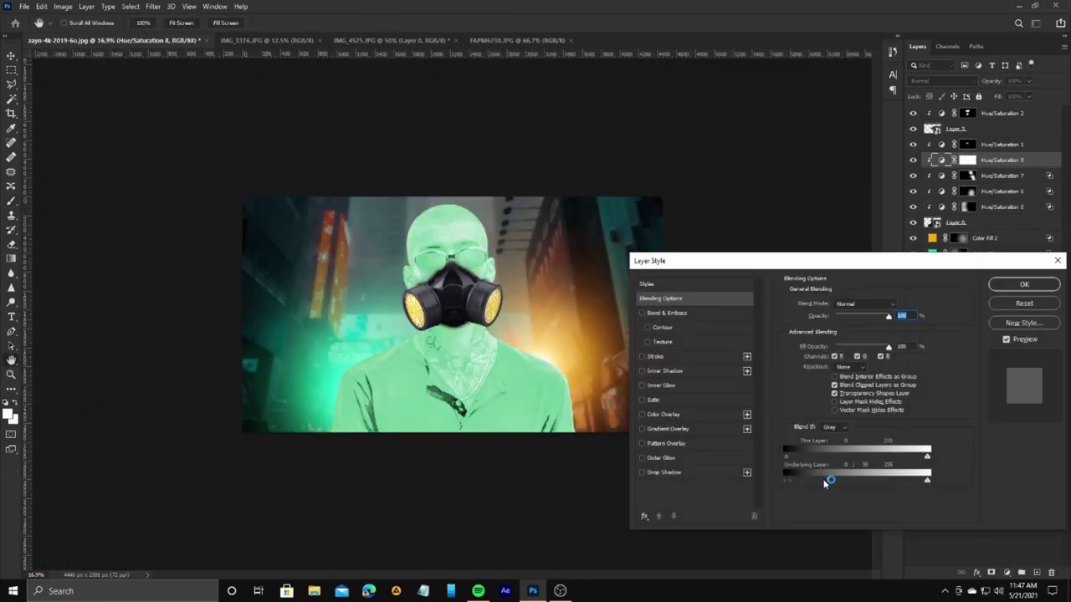
pyautogui.moveTo(827, 478); pyautogui.dragTo(844, 478)
pyautogui.click(1023, 304)
pyautogui.hotkey('ctrl', 'i')
pyautogui.scroll(5, 338, 364)
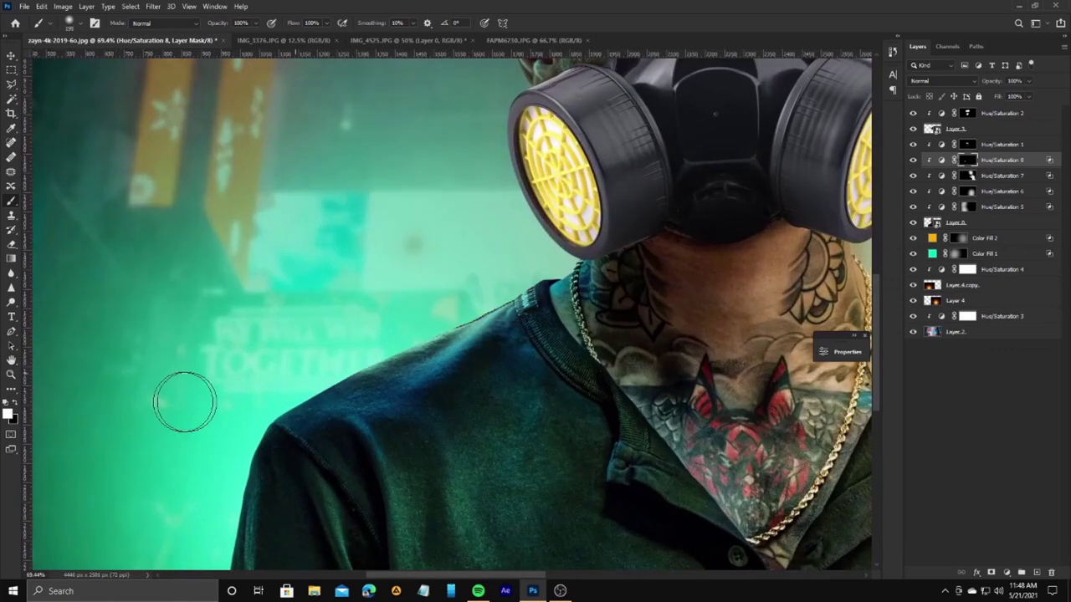
pyautogui.scroll(-3, 186, 454)
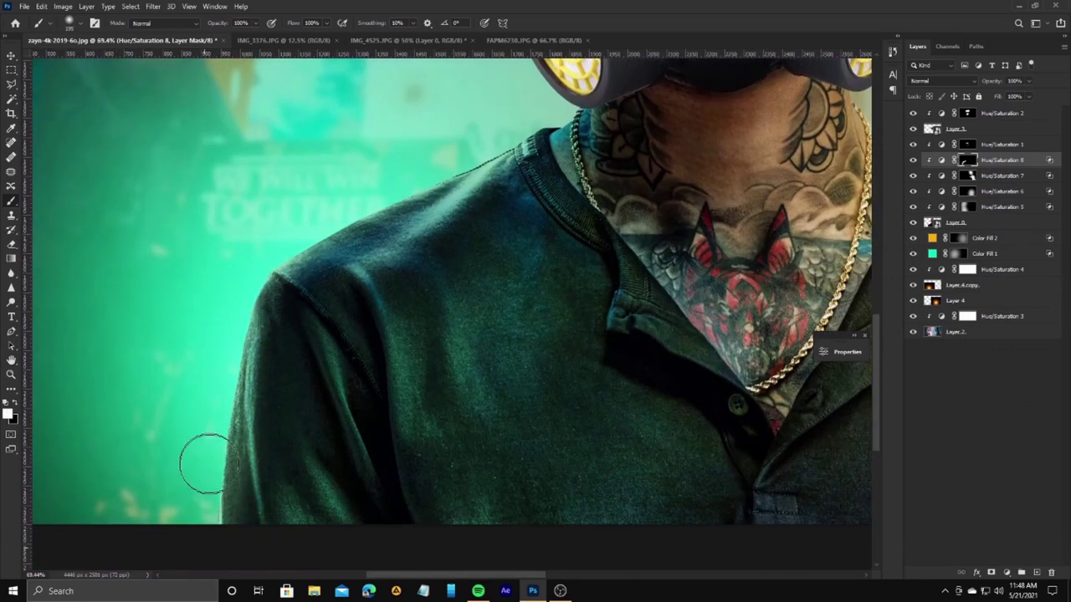
pyautogui.scroll(-5, 204, 454)
pyautogui.scroll(2, 439, 220)
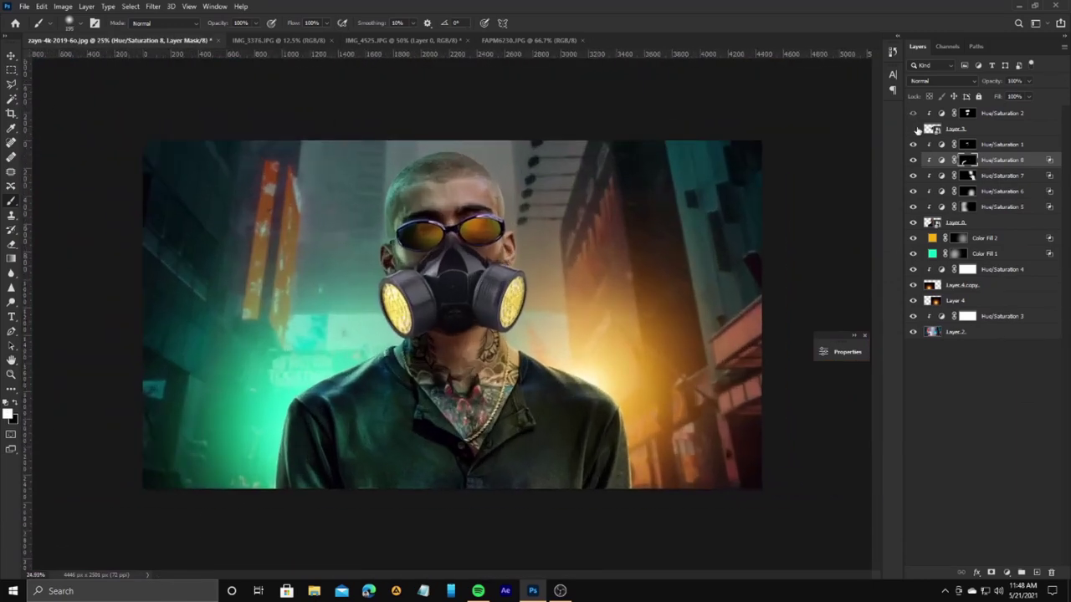
# Step: Darken the gas mask (Layer 3) with a Hue/Saturation layer at Lightness -54
pyautogui.click(1001, 133)
pyautogui.click(1006, 573)
pyautogui.click(1014, 468)
pyautogui.moveTo(728, 469); pyautogui.dragTo(693, 470)
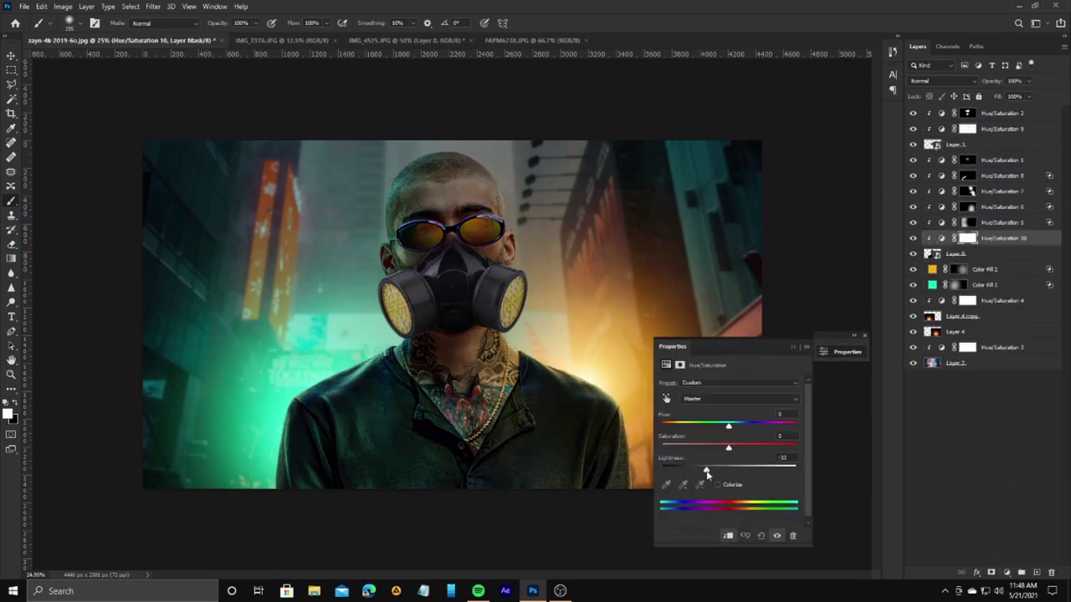
# Step: Create a new empty Layer 5 above the Layer 4 copy
pyautogui.hotkey('ctrl', '-')
pyautogui.click(937, 318)
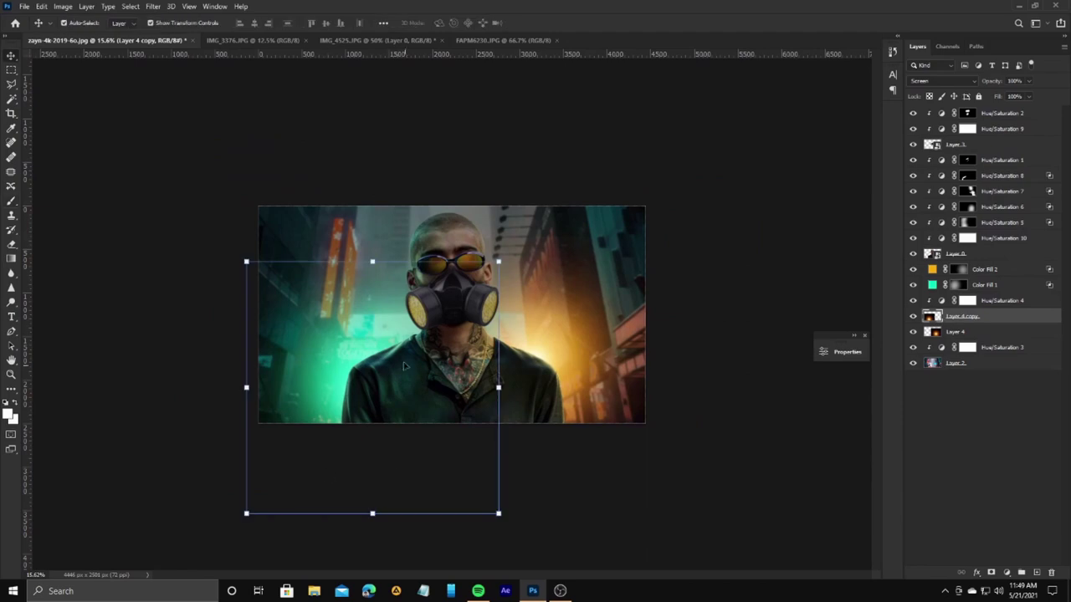
pyautogui.click(564, 303)
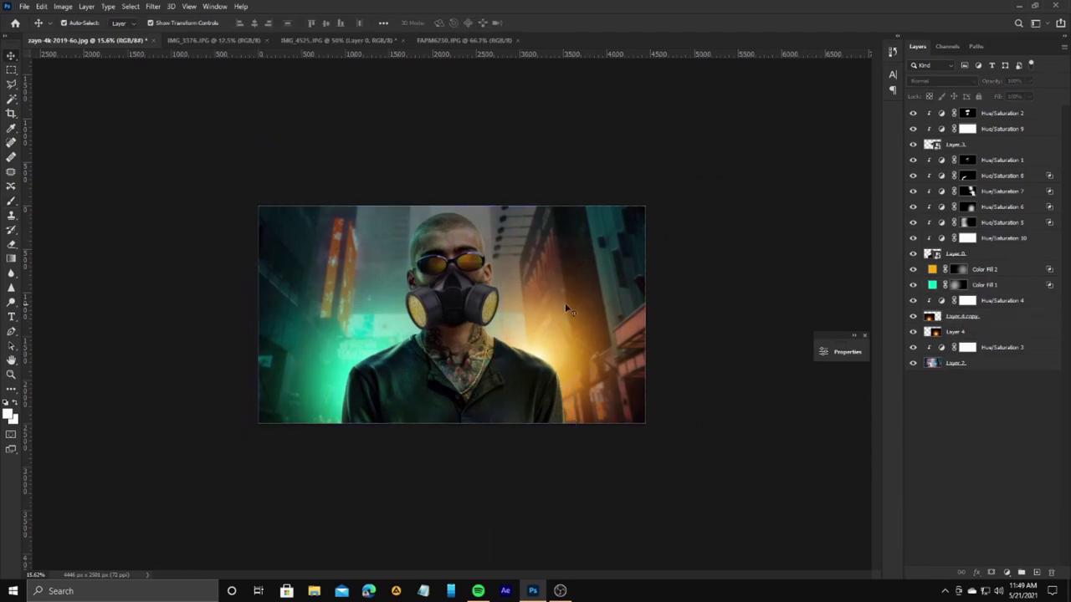
pyautogui.scroll(5, 564, 303)
pyautogui.hotkey('ctrl', 'shift', 'alt', 'n')
pyautogui.press('b')
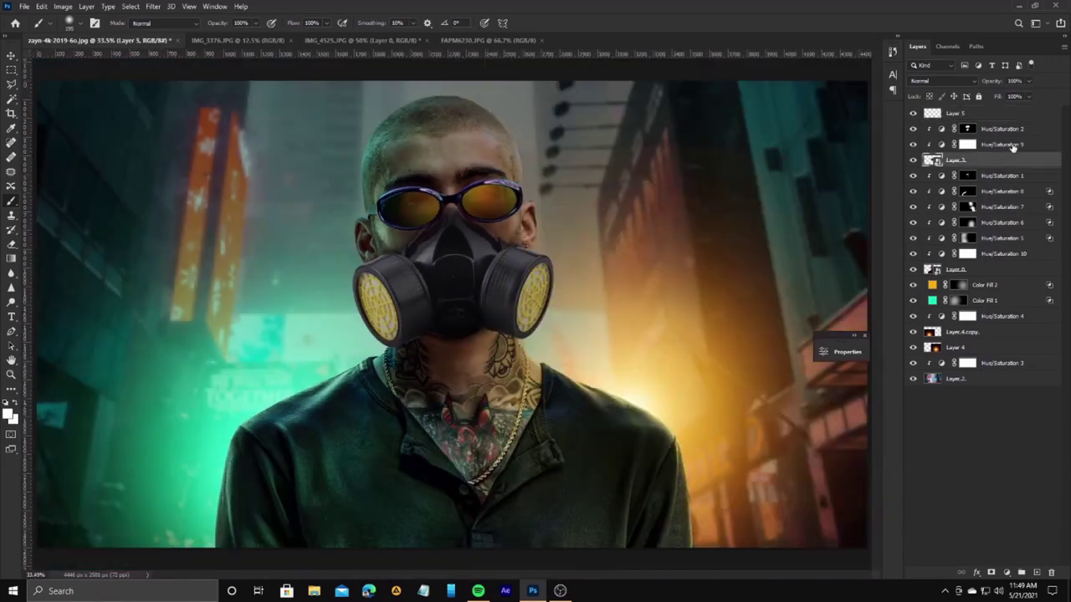
# Step: Add a Color Balance adjustment above Hue/Saturation 2 and paint the left filter lens solid white
pyautogui.click(1002, 129)
pyautogui.click(1007, 573)
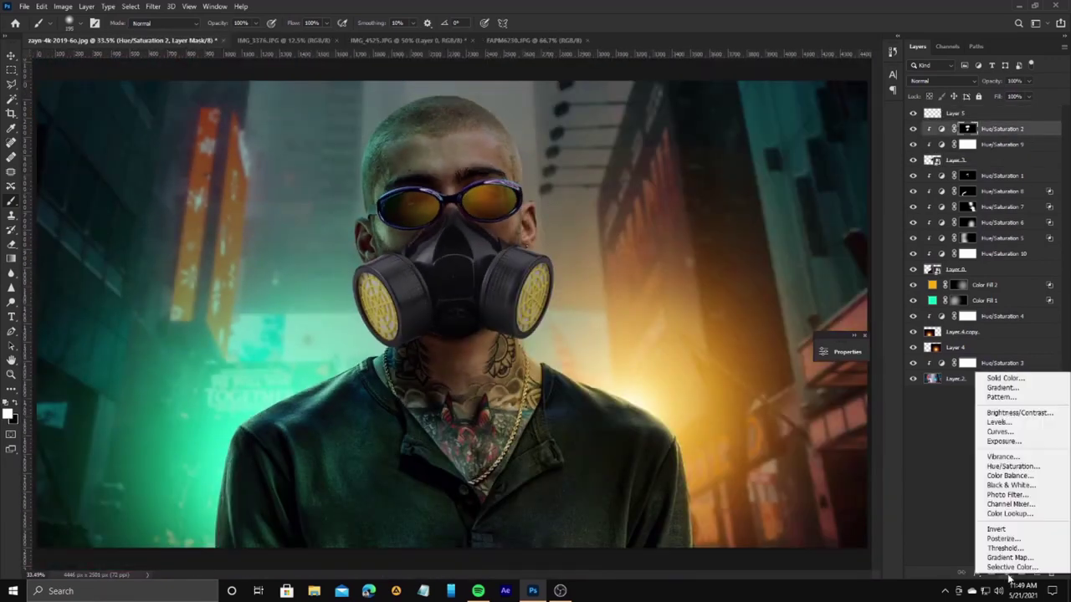
pyautogui.click(1004, 477)
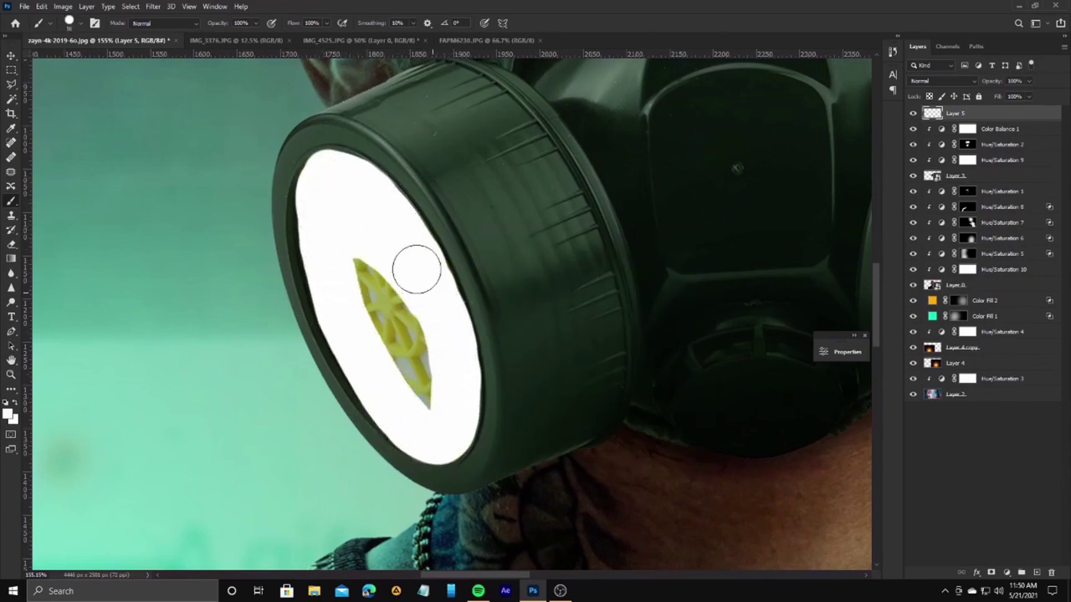
pyautogui.rightClick(330, 179)
pyautogui.moveTo(318, 180); pyautogui.dragTo(343, 272)
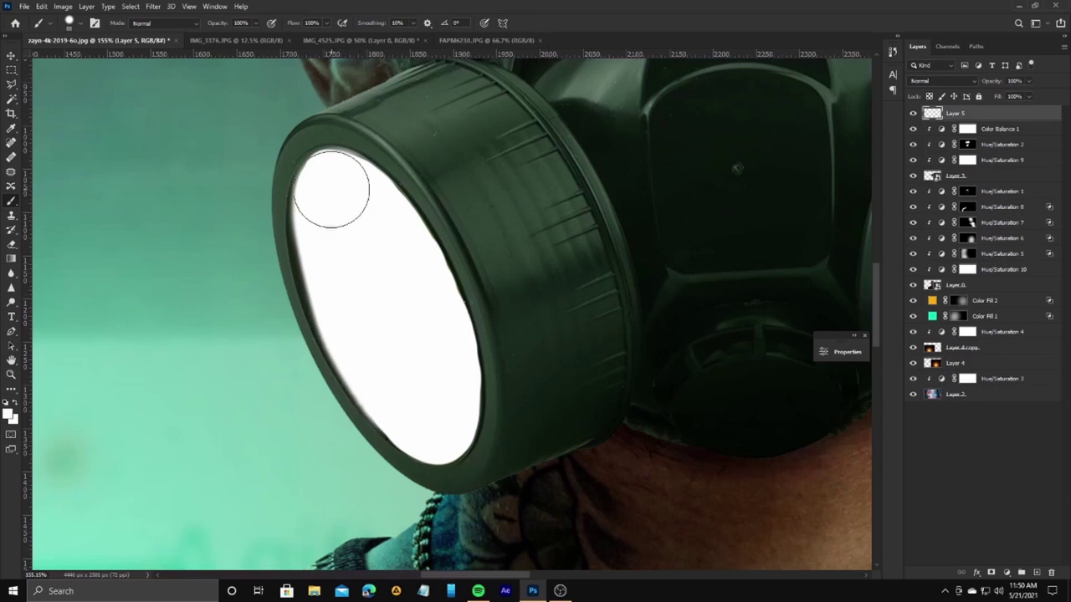
pyautogui.scroll(-3, 431, 333)
# Step: Give the white lens layer Outer Glow and Inner Glow effects in cyan-blue colours
pyautogui.rightClick(953, 112)
pyautogui.click(903, 117)
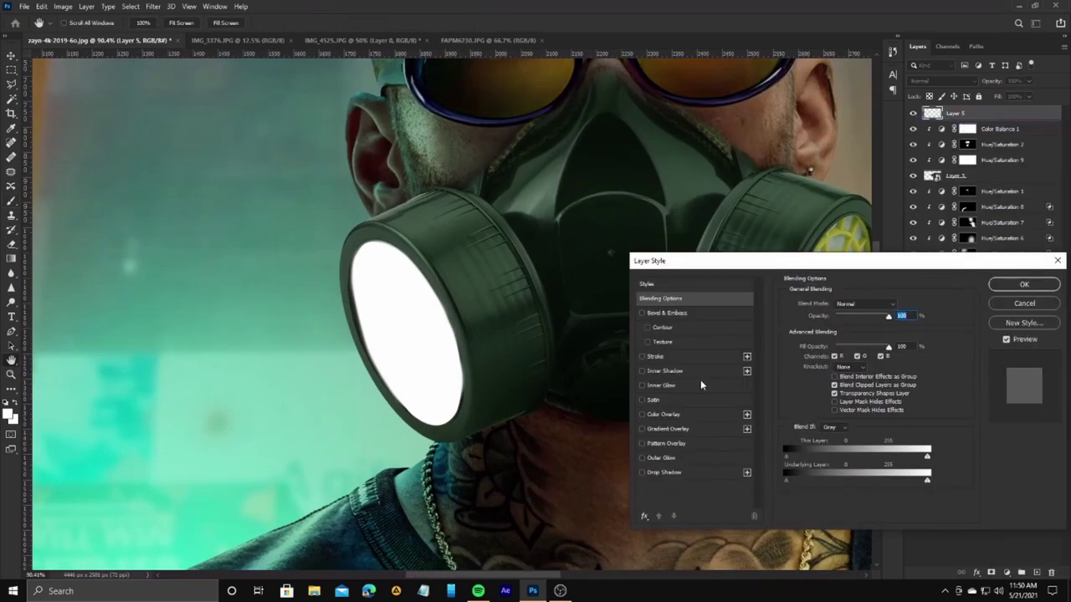
pyautogui.click(679, 458)
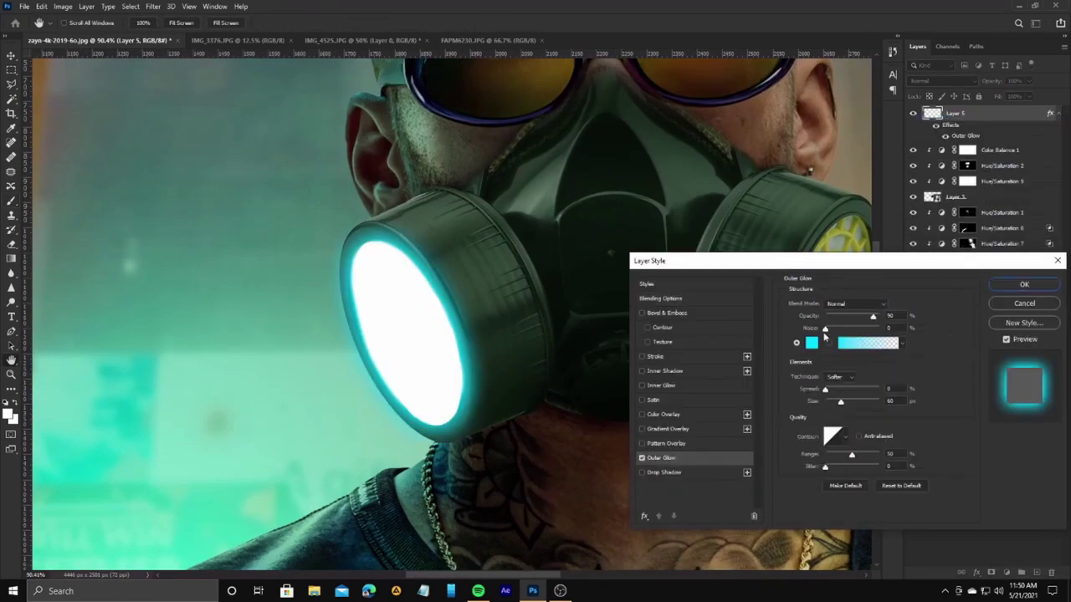
pyautogui.click(655, 385)
pyautogui.click(661, 457)
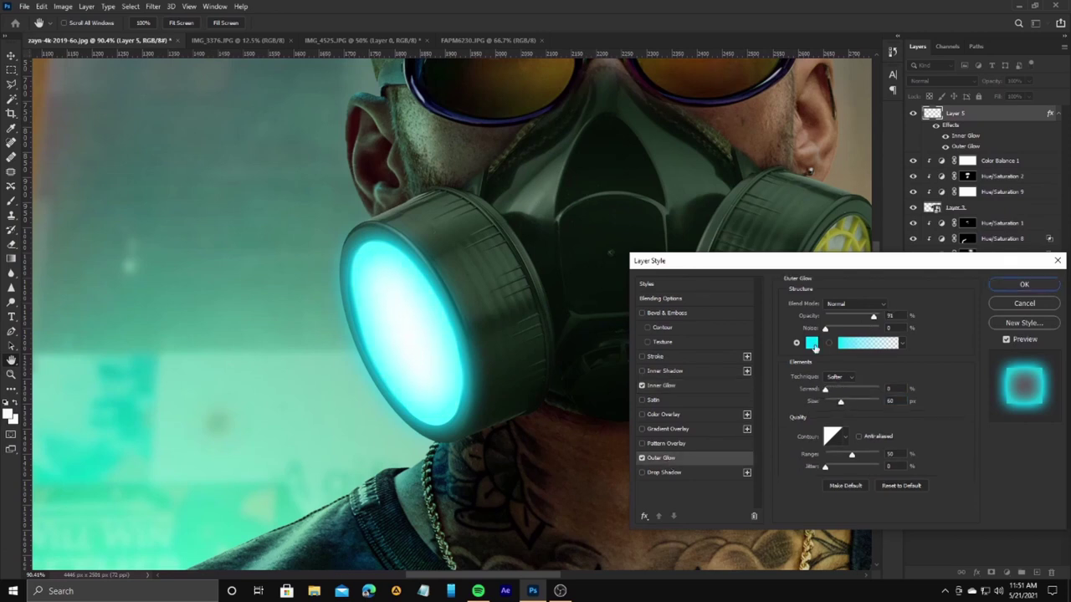
pyautogui.click(812, 343)
pyautogui.click(801, 260)
pyautogui.press('Return')
pyautogui.click(811, 343)
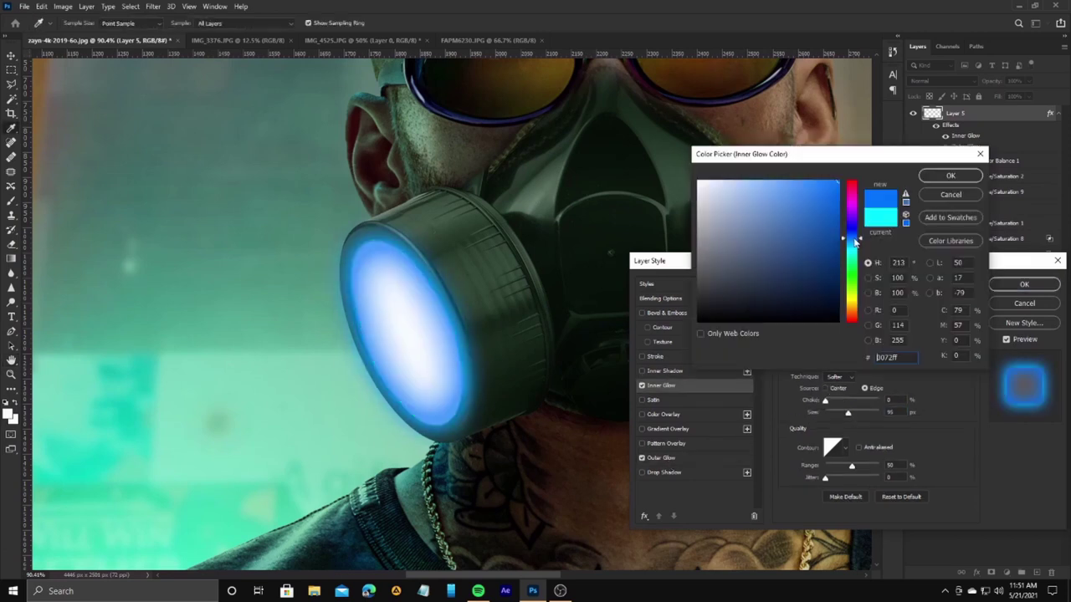
pyautogui.click(949, 172)
# Step: Add a Solid Color fill layer in bright cyan
pyautogui.click(1024, 283)
pyautogui.click(1007, 572)
pyautogui.click(1004, 378)
# Step: Set Color Fill 3 to Screen, restrict it to brighter areas, and invert its mask to black
pyautogui.click(952, 175)
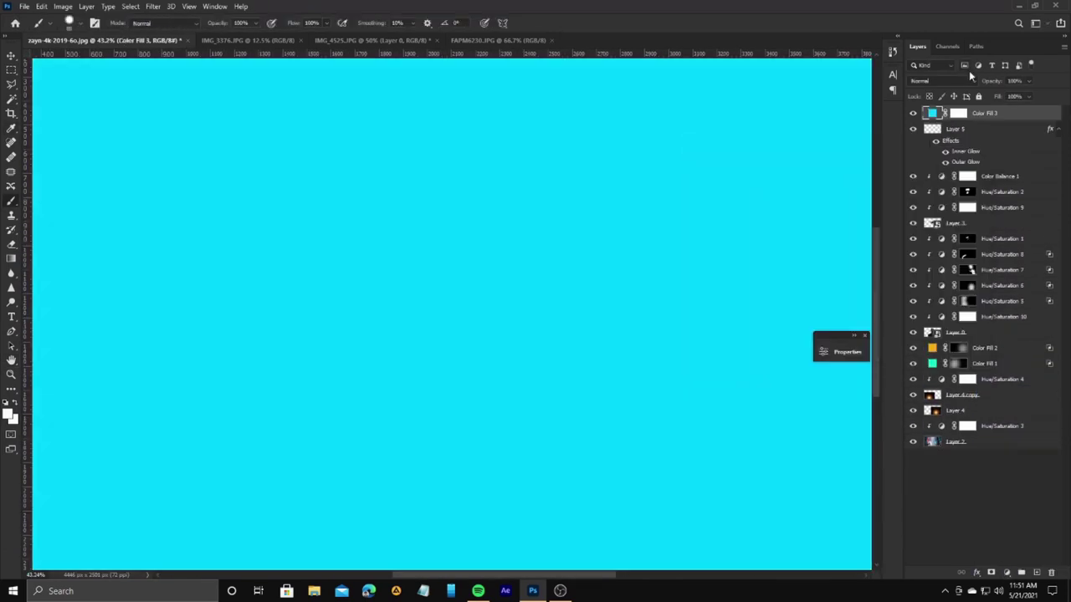
pyautogui.click(941, 81)
pyautogui.click(929, 165)
pyautogui.doubleClick(1014, 118)
pyautogui.moveTo(784, 487); pyautogui.dragTo(841, 486)
pyautogui.click(1023, 282)
pyautogui.click(960, 115)
pyautogui.hotkey('ctrl', 'i')
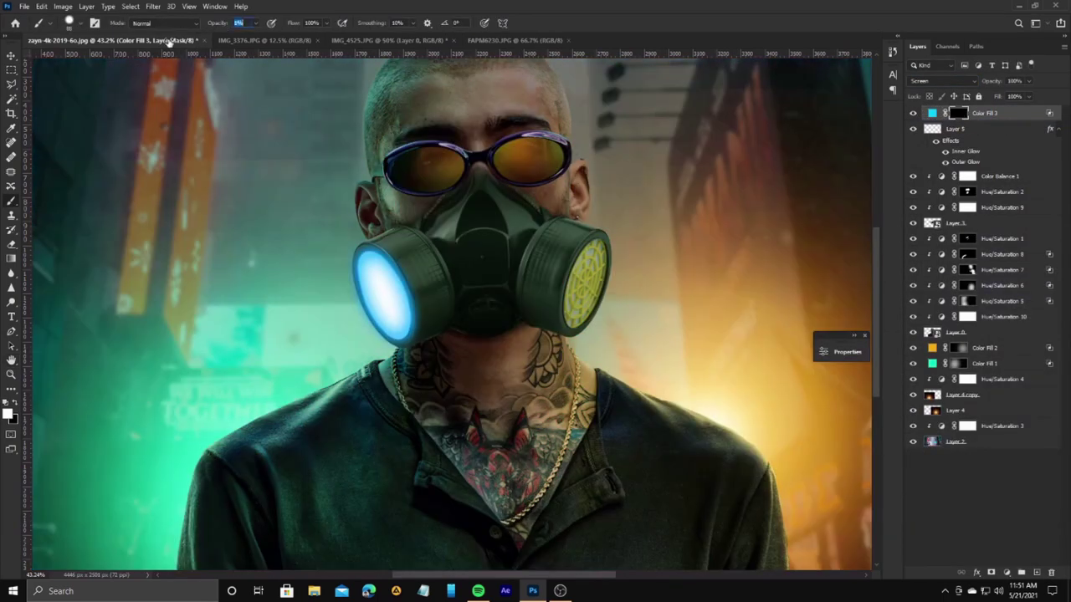
# Step: Brush a soft 16% glow around the left filter and change Color Fill 3 to blue
pyautogui.press('6')
pyautogui.rightClick(407, 311)
pyautogui.moveTo(385, 284); pyautogui.dragTo(371, 305)
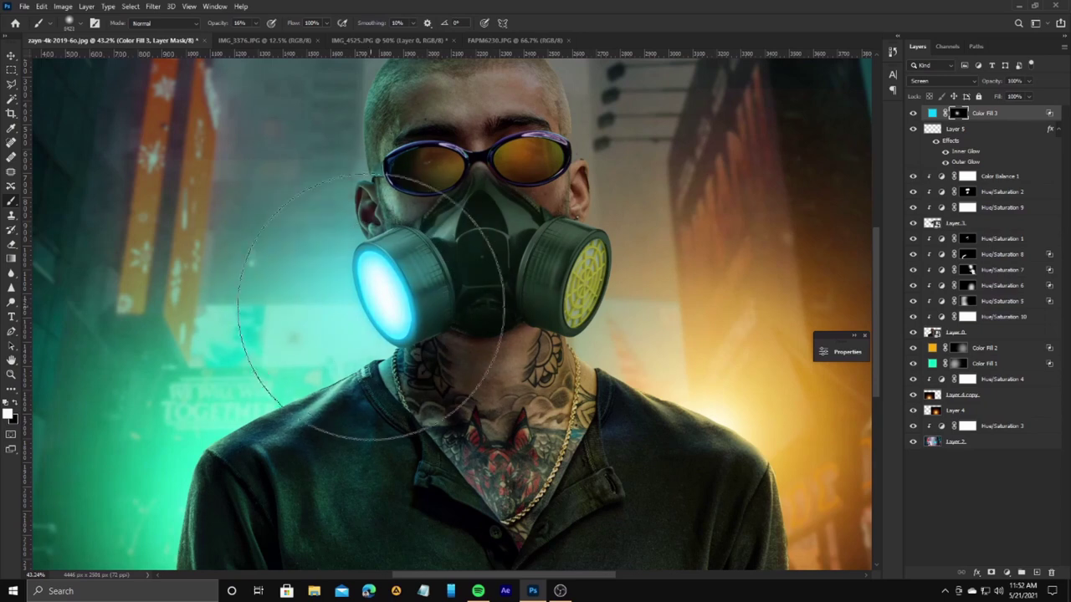
pyautogui.doubleClick(932, 113)
pyautogui.click(951, 175)
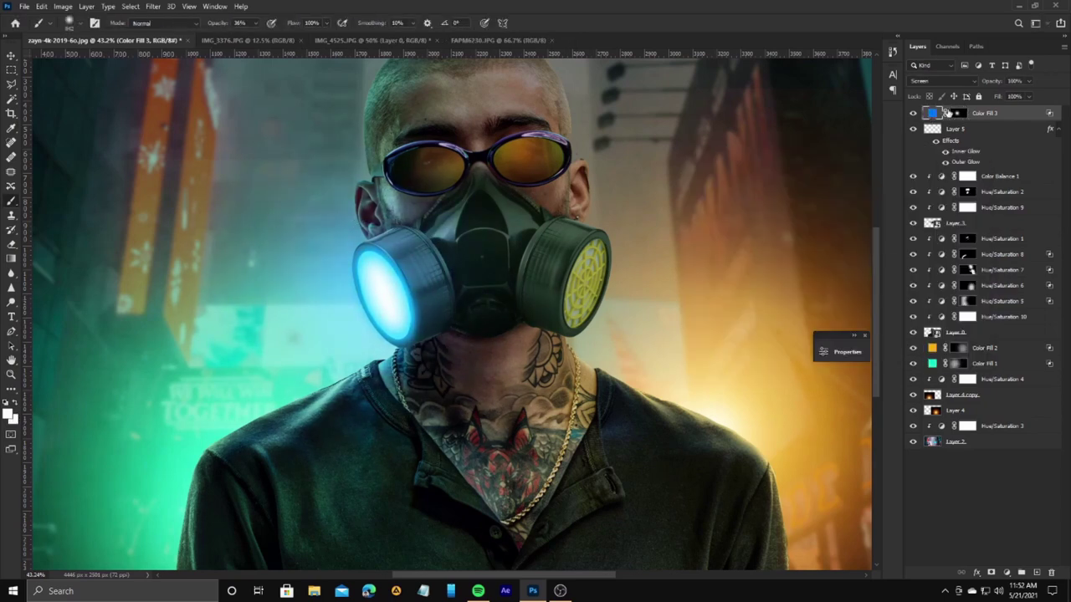
pyautogui.doubleClick(1037, 114)
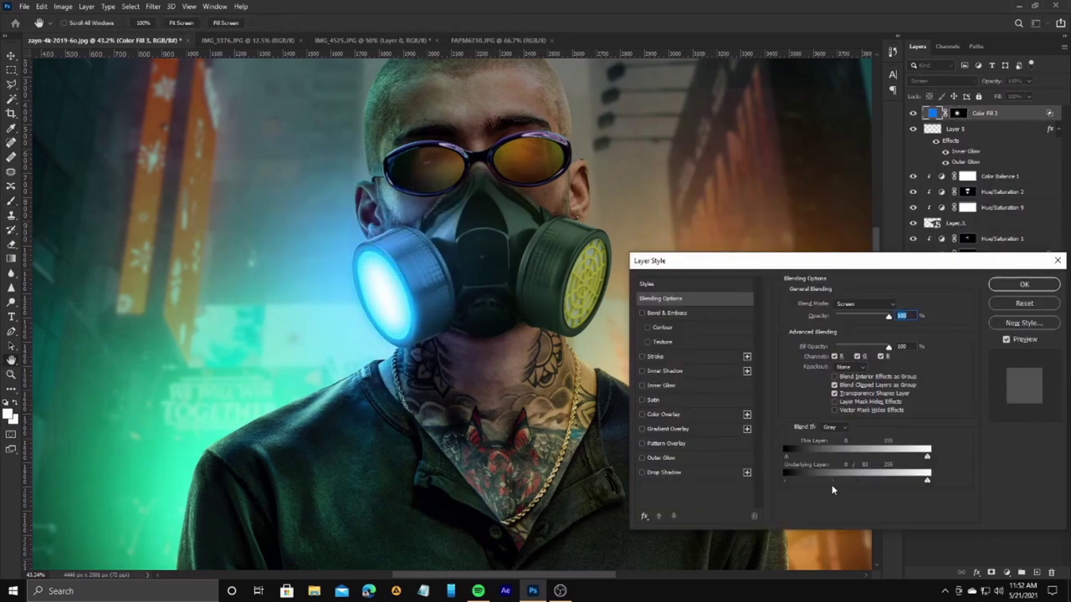
pyautogui.click(1024, 285)
# Step: Paint the right filter's yellow grid blue on Layer 5
pyautogui.scroll(5, 502, 293)
pyautogui.hotkey('alt', '[')
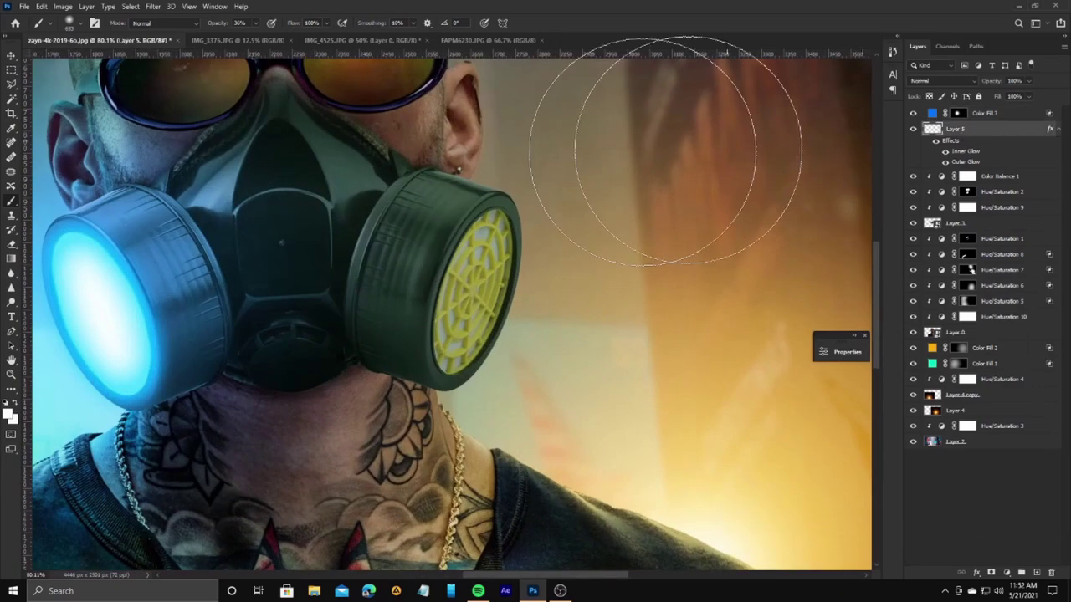
pyautogui.scroll(5, 459, 292)
pyautogui.click(449, 304)
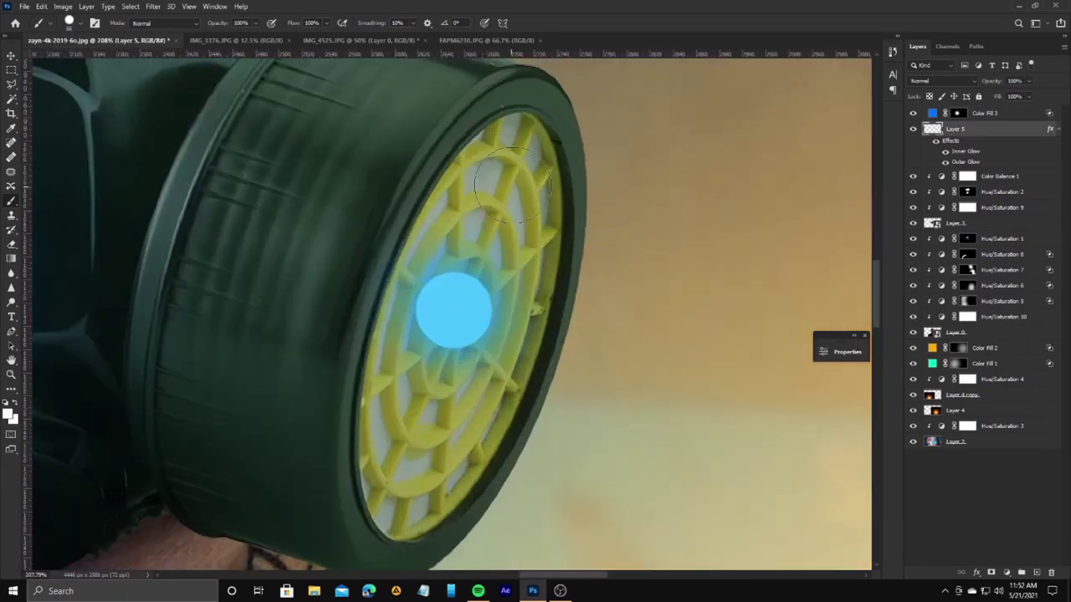
pyautogui.moveTo(493, 150); pyautogui.dragTo(393, 385)
pyautogui.moveTo(523, 181)
pyautogui.mouseDown()
pyautogui.moveTo(514, 289)
pyautogui.moveTo(402, 406)
pyautogui.moveTo(465, 430)
pyautogui.mouseUp()
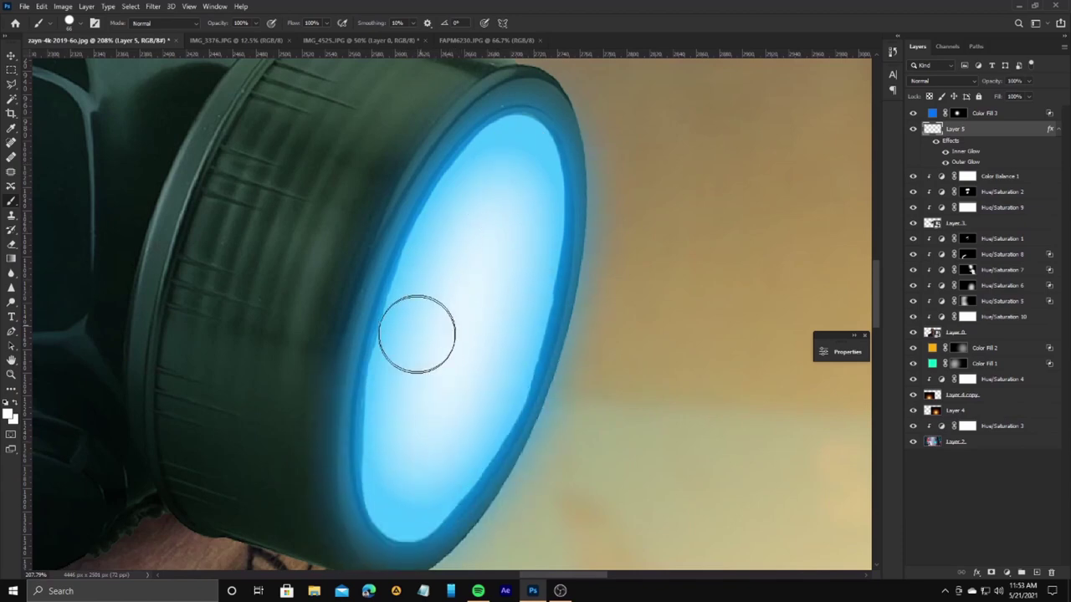
pyautogui.scroll(-5, 416, 330)
# Step: Brush a soft blue glow around the right lens with a ~165 px brush
pyautogui.click(958, 113)
pyautogui.rightClick(413, 357)
pyautogui.press('Escape')
pyautogui.press(']')
pyautogui.press(']')
pyautogui.press(']')
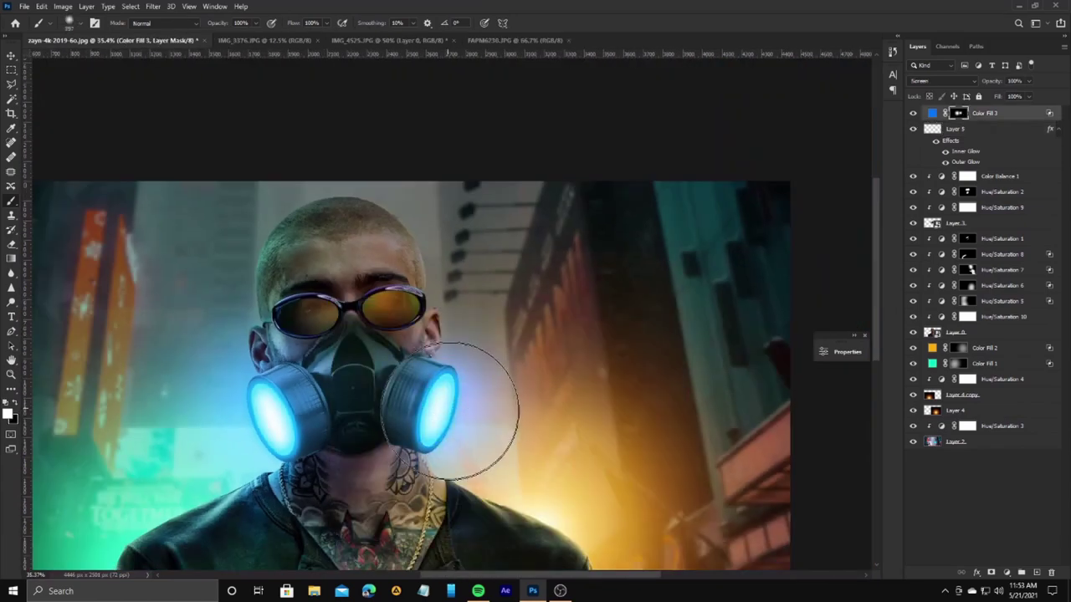
pyautogui.moveTo(446, 439); pyautogui.dragTo(478, 454)
pyautogui.scroll(-3, 478, 454)
pyautogui.hotkey('ctrl', '0')
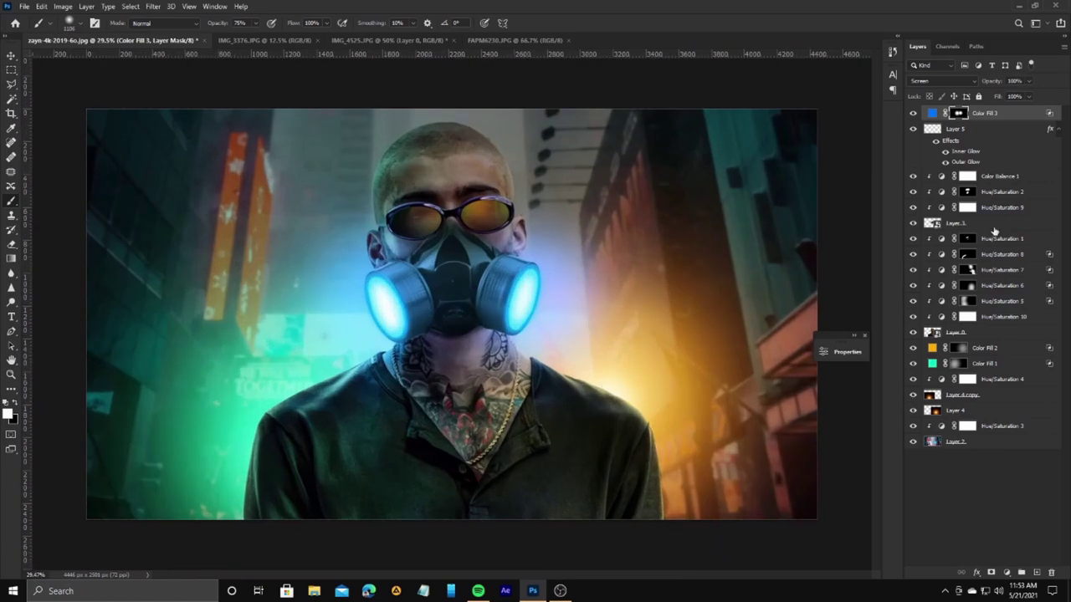
# Step: Add a Hue/Saturation adjustment layer clipped to the layer below
pyautogui.click(1000, 177)
pyautogui.click(999, 238)
pyautogui.click(1007, 573)
pyautogui.click(1007, 468)
# Step: Colorize Hue/Saturation 11 (saturation 25, lightness -42), blend-if the tint, and invert its mask
pyautogui.click(717, 485)
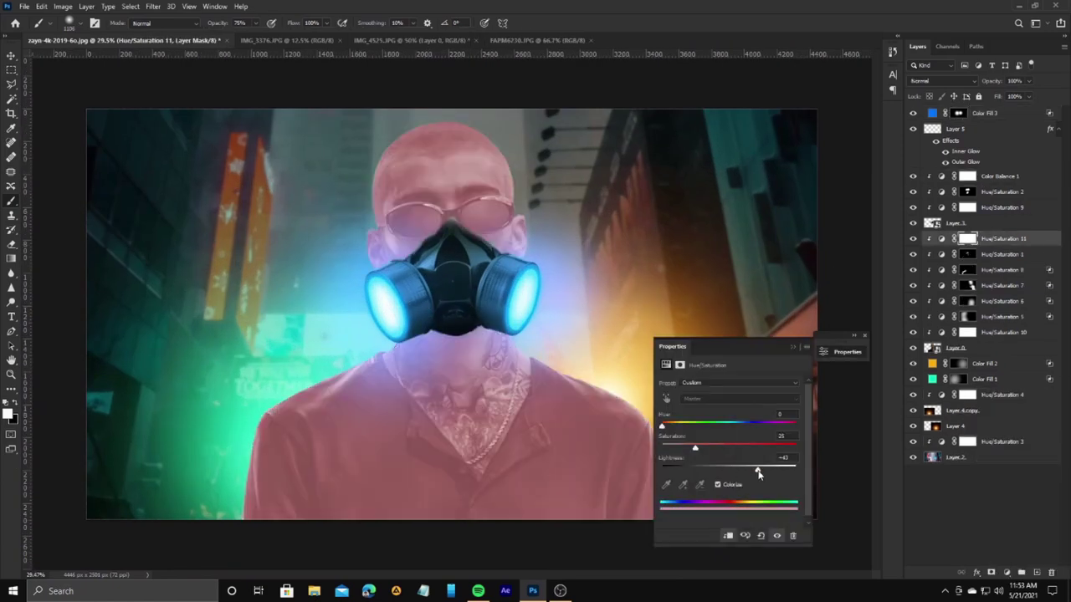
pyautogui.moveTo(728, 426); pyautogui.dragTo(747, 426)
pyautogui.moveTo(729, 469); pyautogui.dragTo(758, 469)
pyautogui.click(834, 351)
pyautogui.doubleClick(1029, 239)
pyautogui.moveTo(927, 461); pyautogui.dragTo(878, 461)
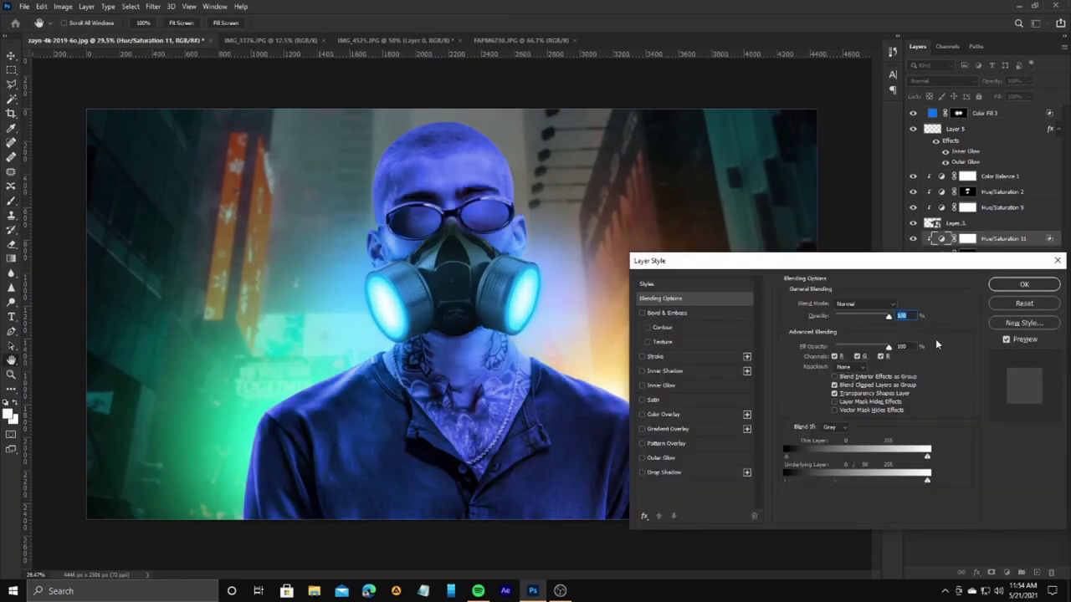
pyautogui.click(1023, 284)
pyautogui.hotkey('ctrl', 'i')
pyautogui.press('1')
pyautogui.press('7')
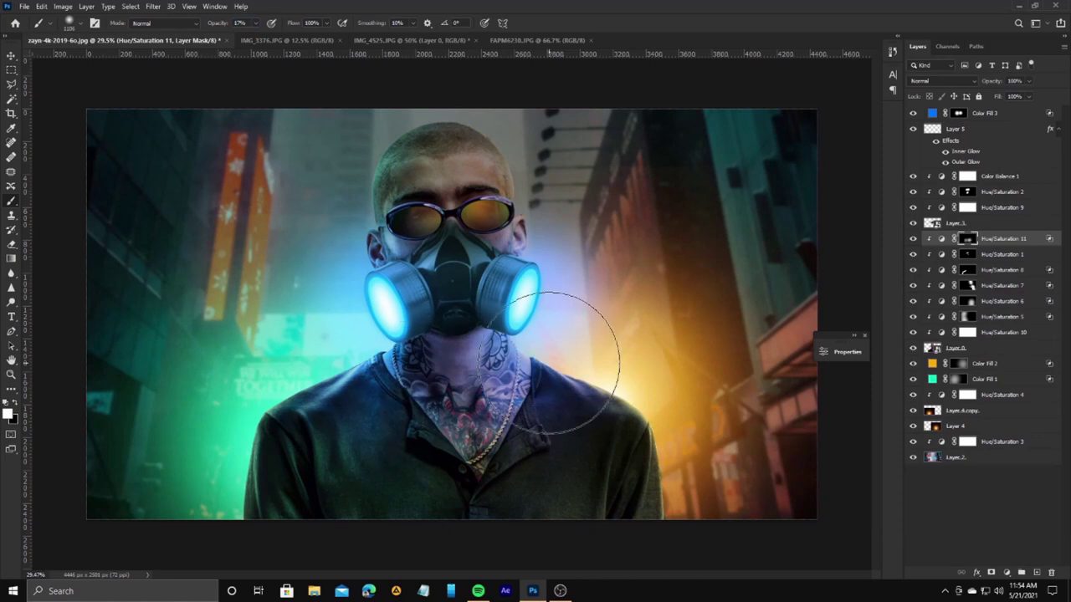
# Step: Add a yellow Solid Color fill layer blended in Linear Dodge (Add)
pyautogui.scroll(-3, 548, 361)
pyautogui.scroll(1, 585, 226)
pyautogui.click(1007, 573)
pyautogui.click(996, 378)
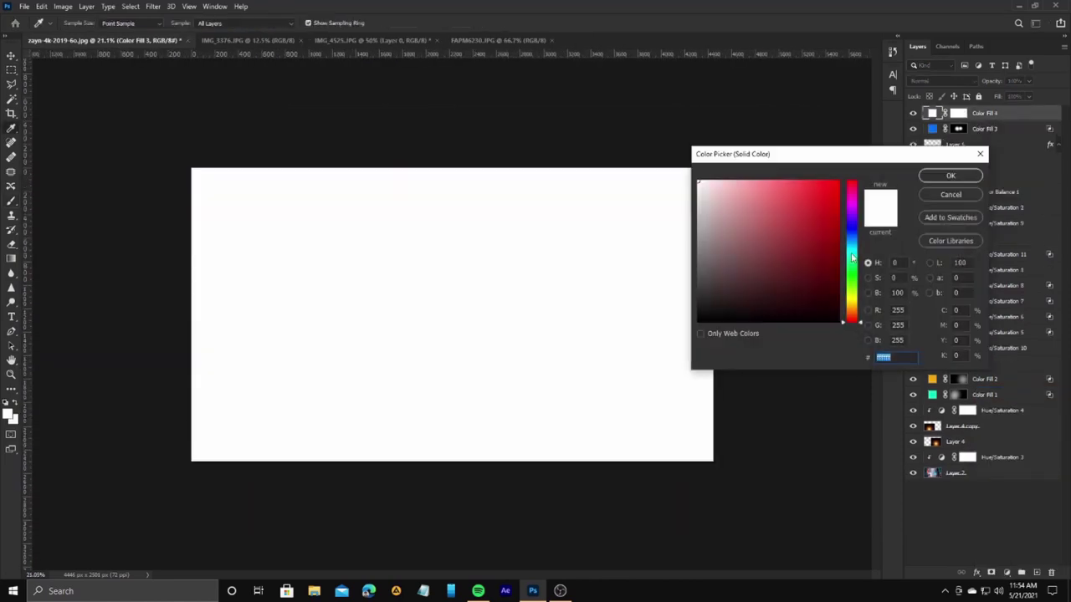
pyautogui.moveTo(853, 259); pyautogui.dragTo(852, 300)
pyautogui.click(951, 175)
pyautogui.click(937, 81)
pyautogui.click(954, 155)
# Step: Mask Color Fill 4 to a painted right-side glow and shift its colour to red-orange
pyautogui.doubleClick(1025, 113)
pyautogui.moveTo(785, 480); pyautogui.dragTo(837, 480)
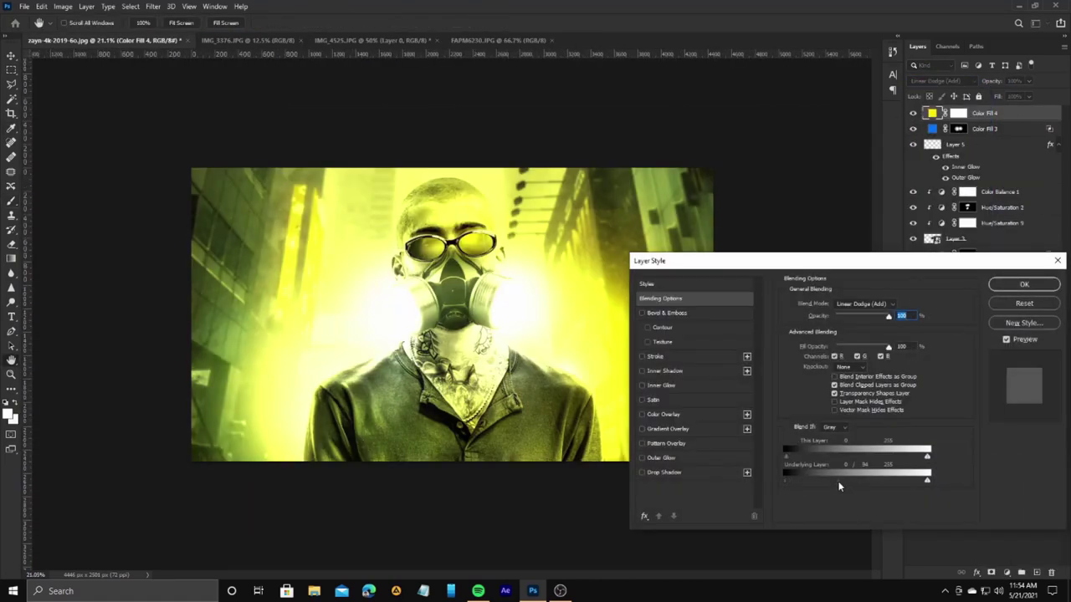
pyautogui.click(1024, 283)
pyautogui.click(958, 113)
pyautogui.hotkey('ctrl', 'i')
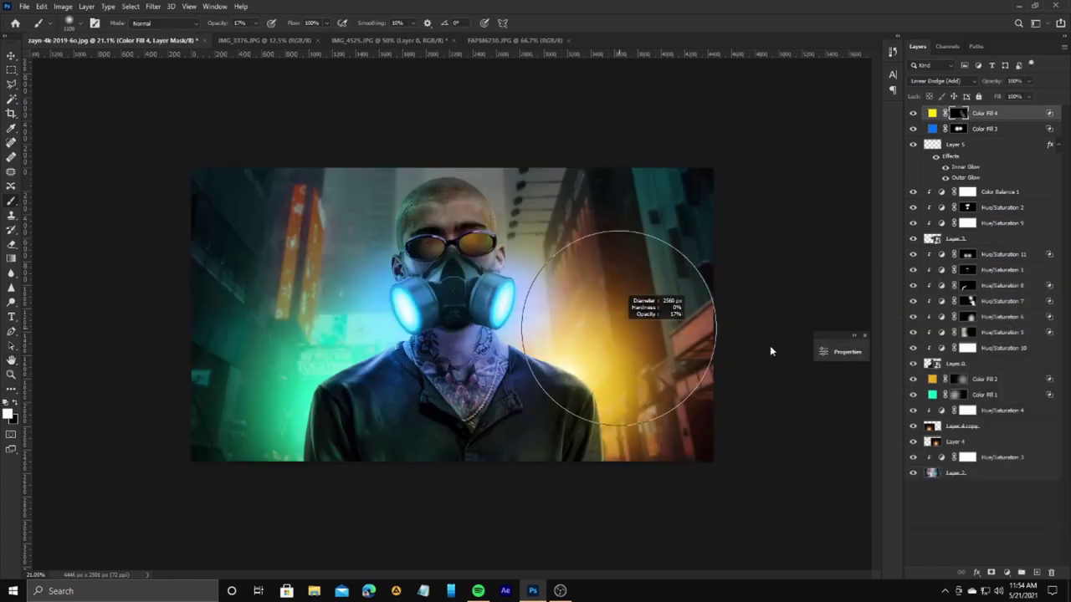
pyautogui.click(619, 326)
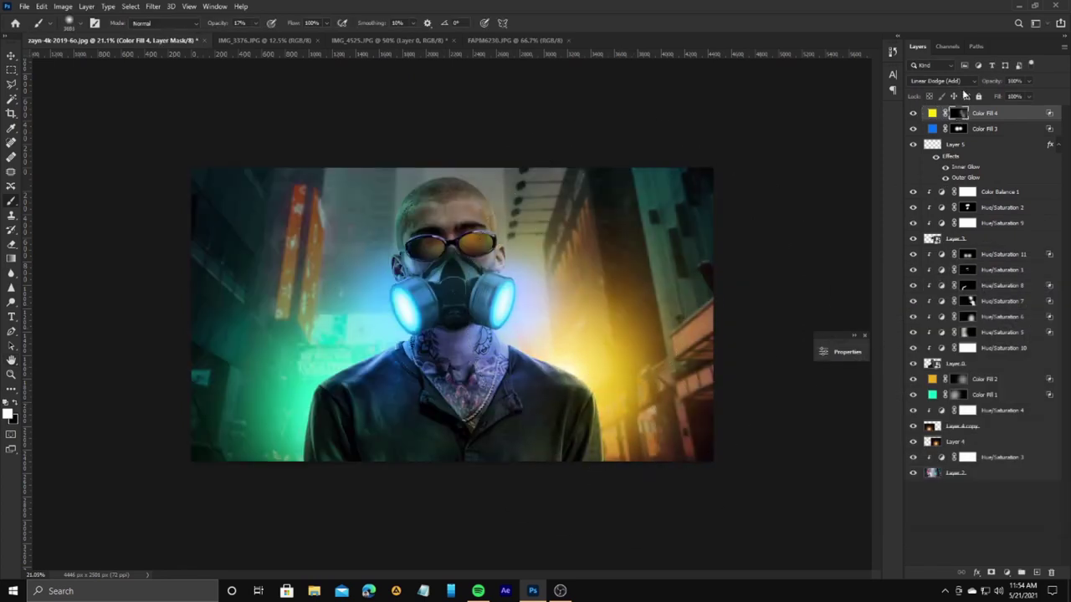
pyautogui.doubleClick(932, 112)
pyautogui.moveTo(852, 306); pyautogui.dragTo(853, 320)
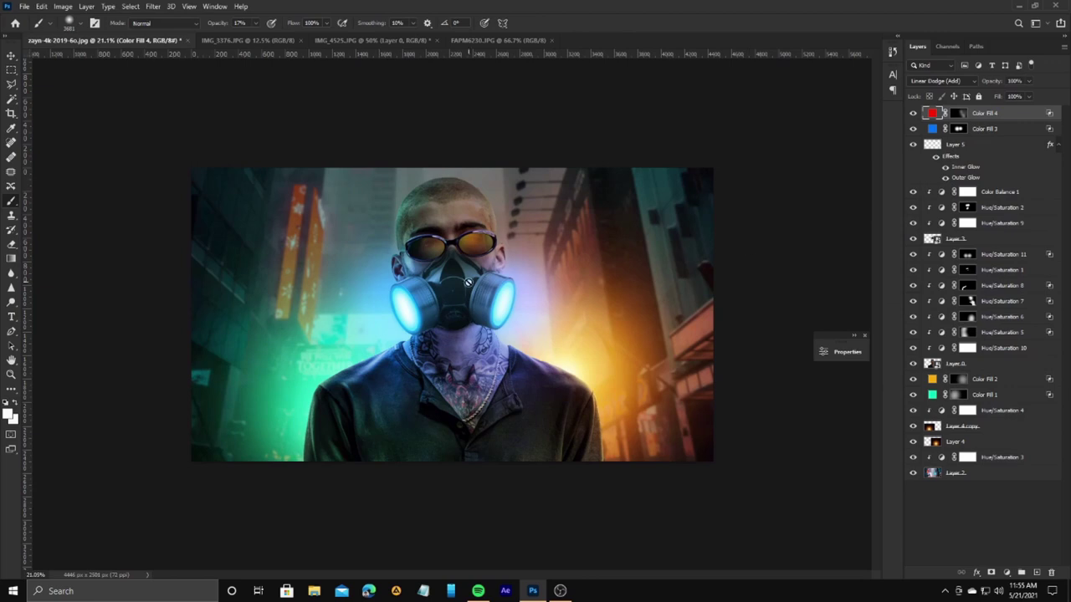
# Step: Add Exposure 1 brightening only the neck and chest through an inverted, blend-if-limited mask
pyautogui.click(1006, 573)
pyautogui.click(1004, 440)
pyautogui.moveTo(775, 417); pyautogui.dragTo(803, 416)
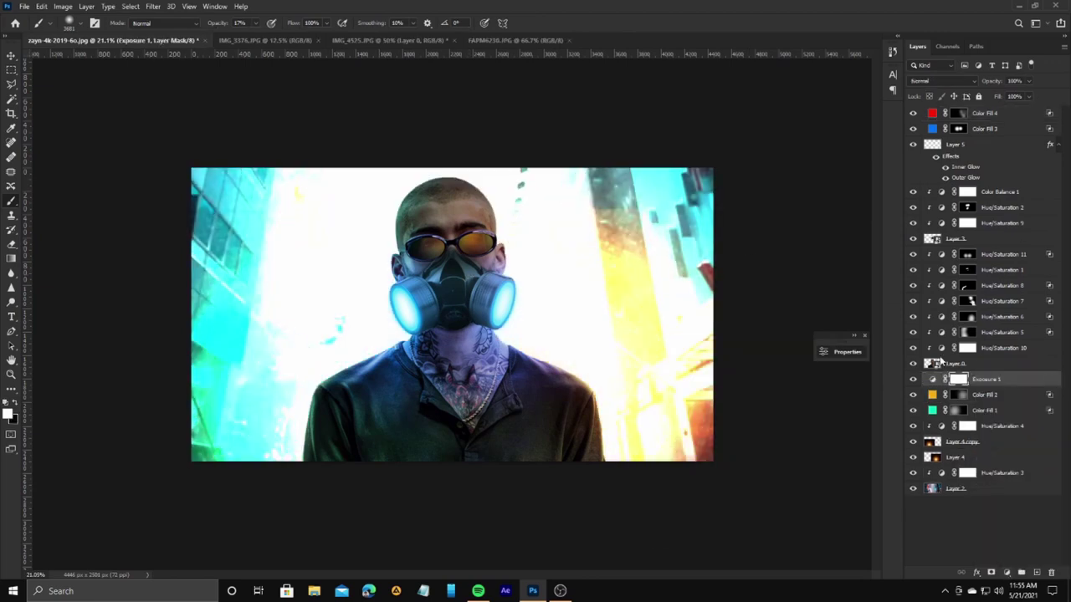
pyautogui.doubleClick(1029, 379)
pyautogui.moveTo(786, 480); pyautogui.dragTo(867, 485)
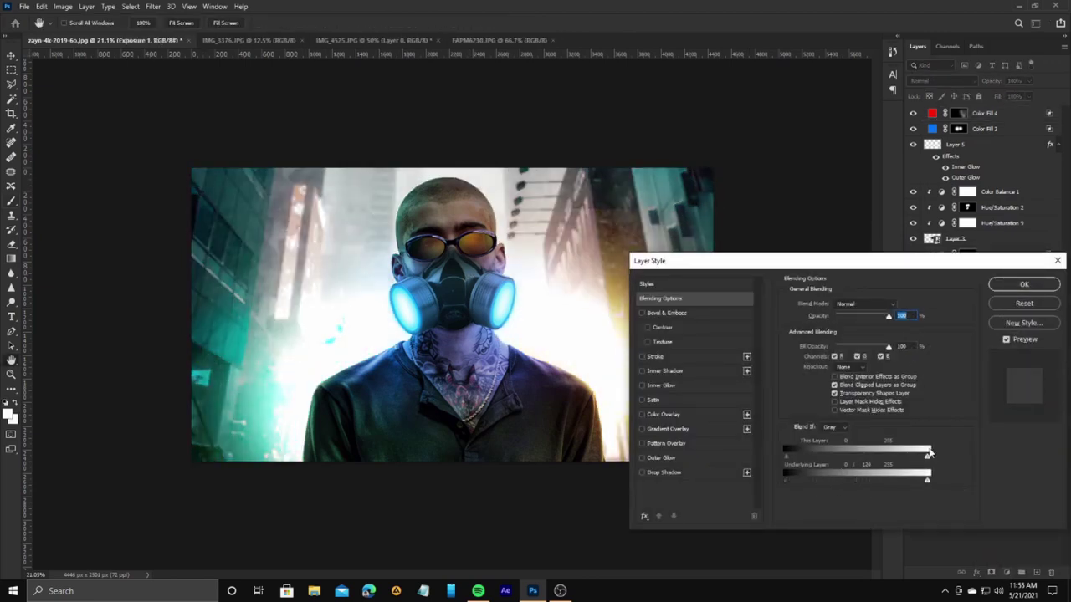
pyautogui.click(1024, 285)
pyautogui.click(958, 379)
pyautogui.hotkey('ctrl', 'i')
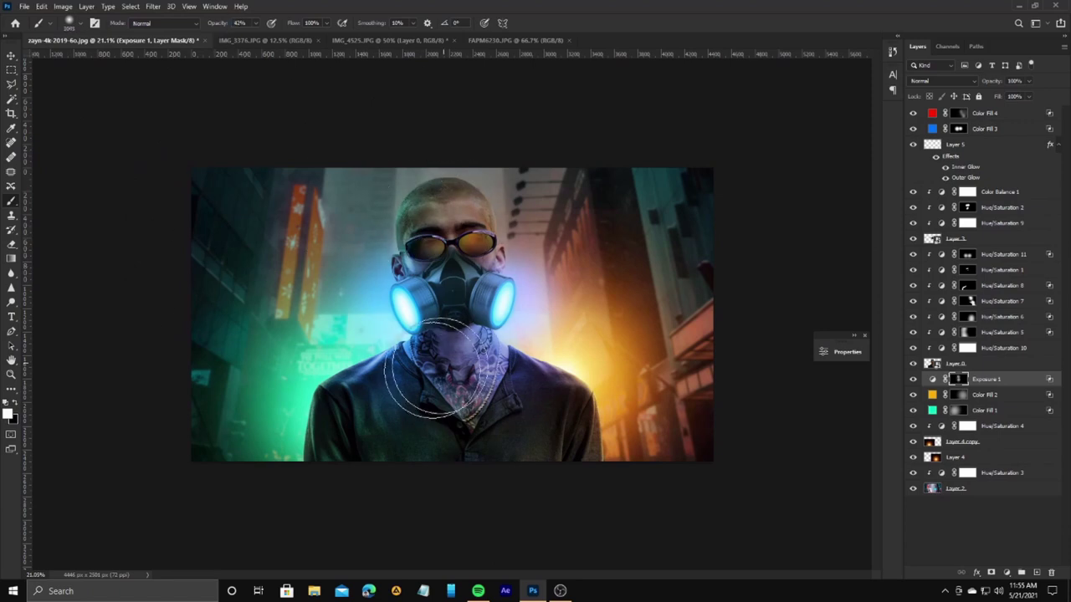
pyautogui.moveTo(435, 368); pyautogui.dragTo(507, 380)
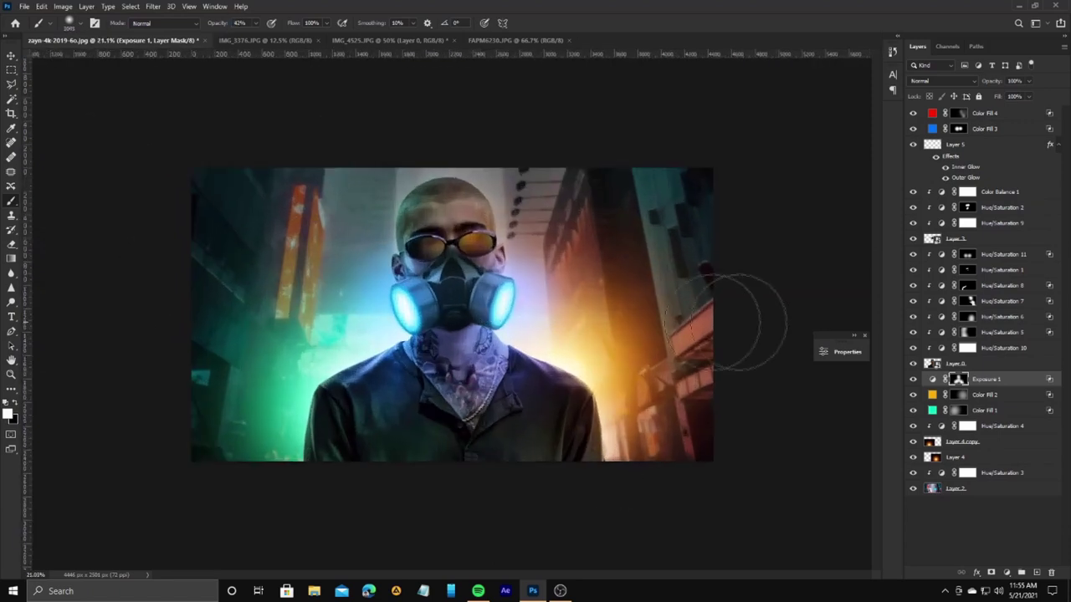
pyautogui.rightClick(991, 115)
pyautogui.press('Escape')
# Step: Stamp visible layers into Layer 1 and apply a Camera Raw Filter boosting texture, clarity and vibrance
pyautogui.hotkey('ctrl', 'shift', 'e')
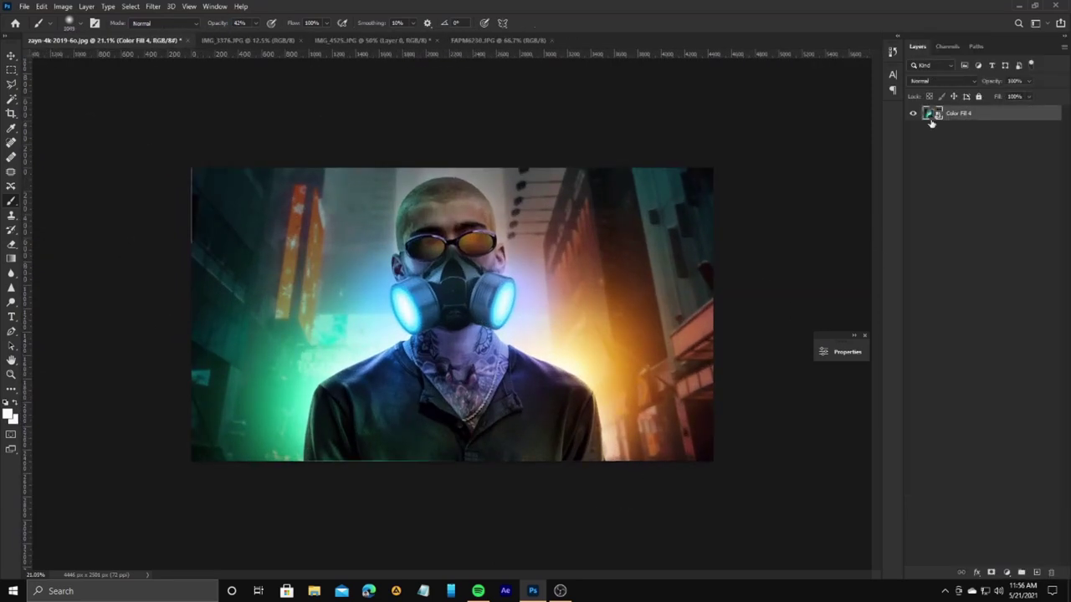
pyautogui.press('m')
pyautogui.hotkey('ctrl', 'shift', 'a')
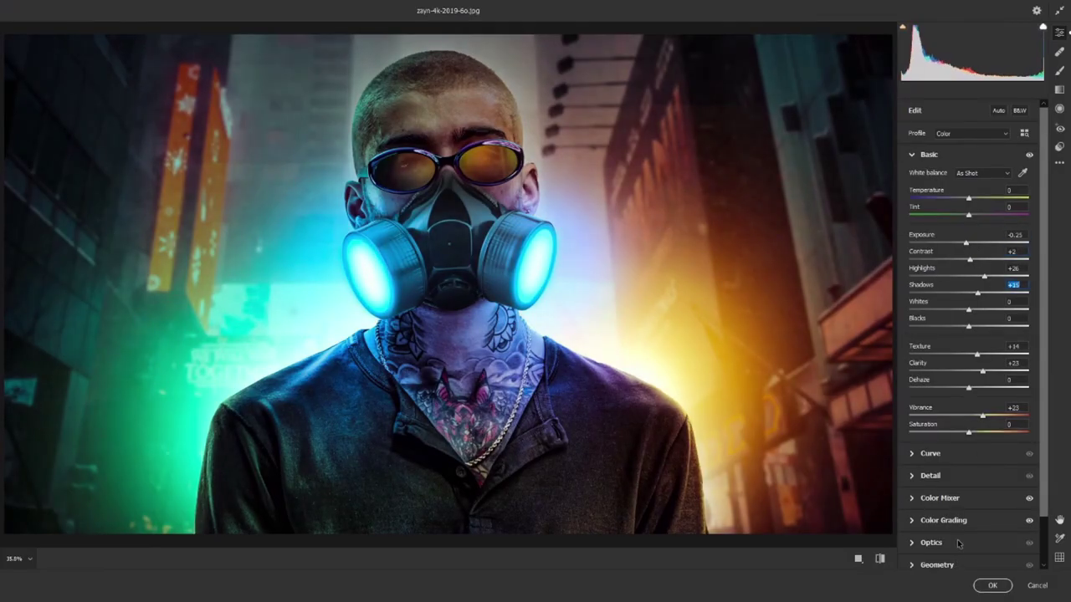
pyautogui.press('Return')
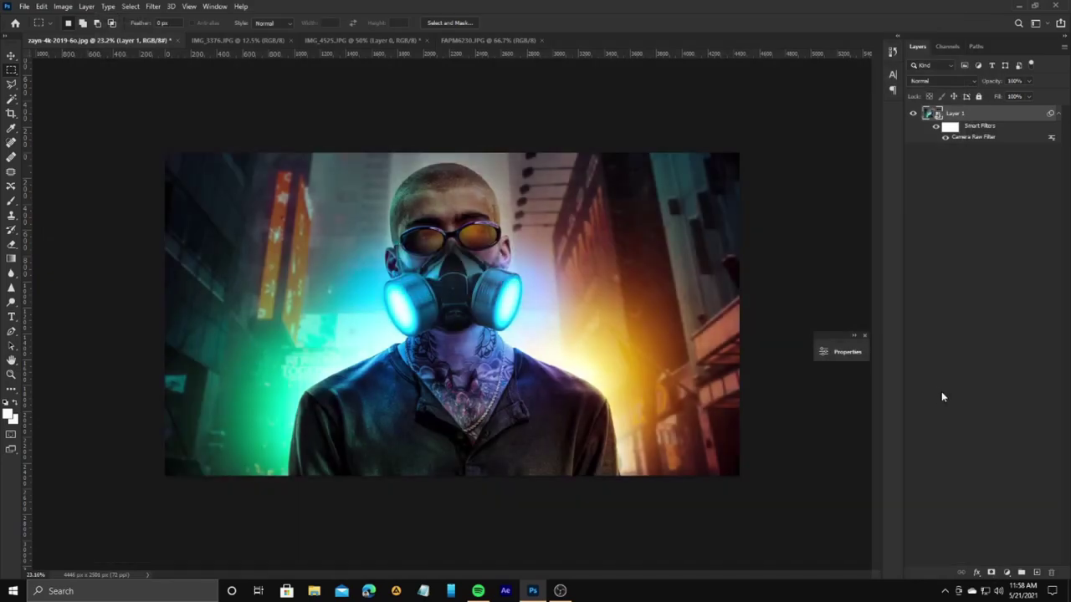